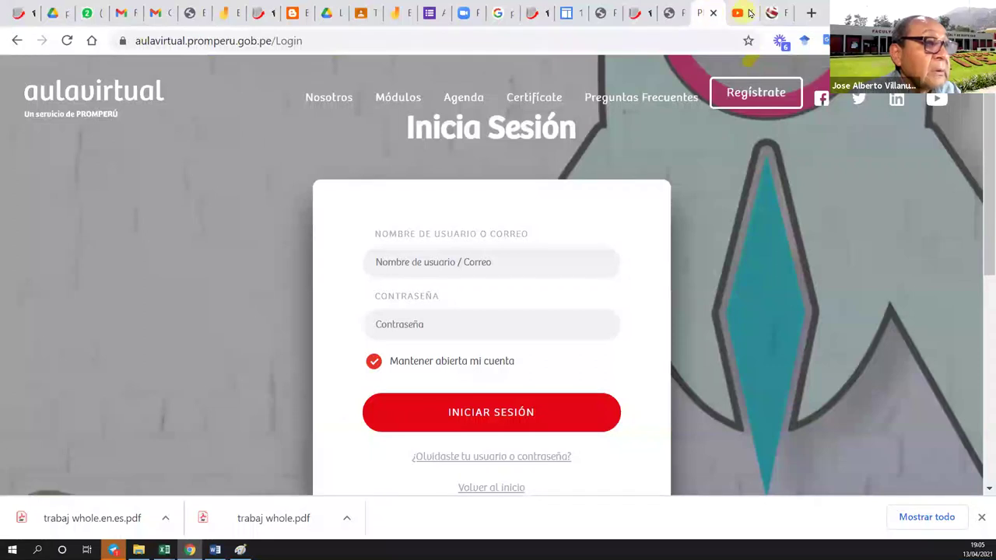
pyautogui.click(743, 14)
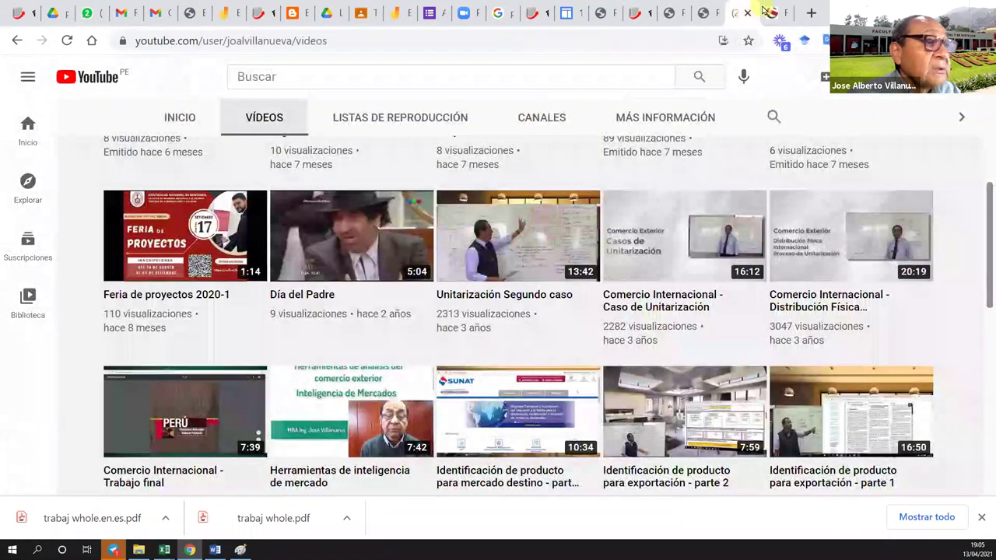
pyautogui.click(669, 13)
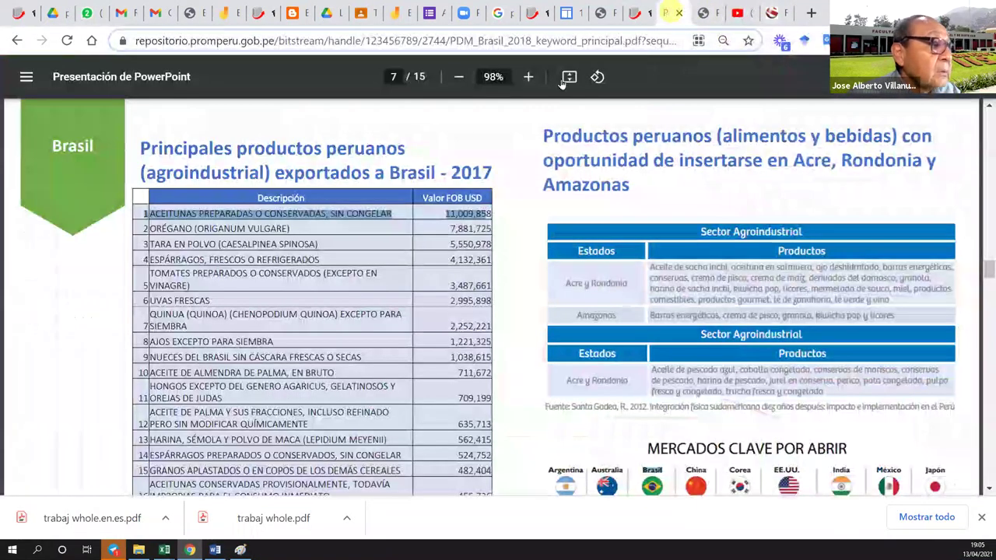
pyautogui.click(772, 13)
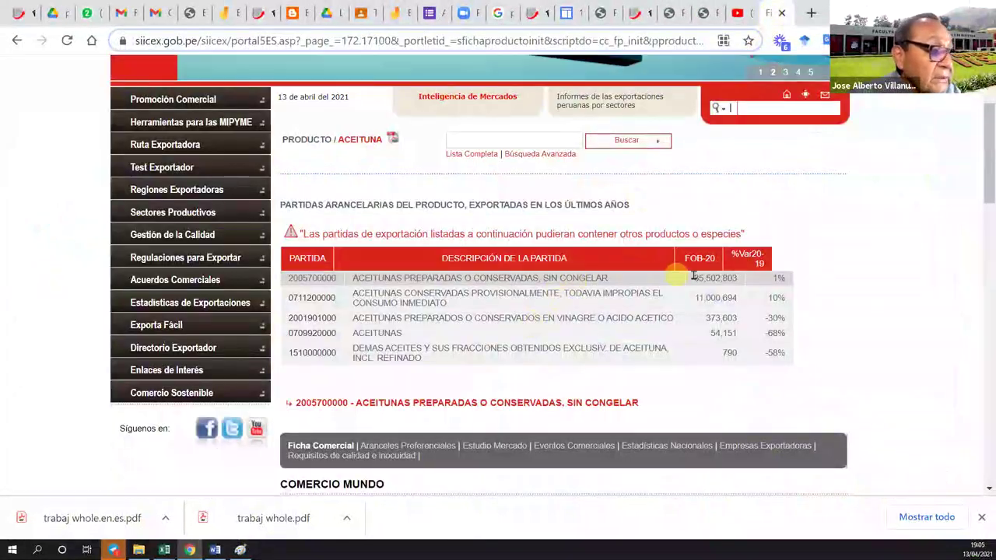
pyautogui.moveTo(288, 278); pyautogui.dragTo(338, 283)
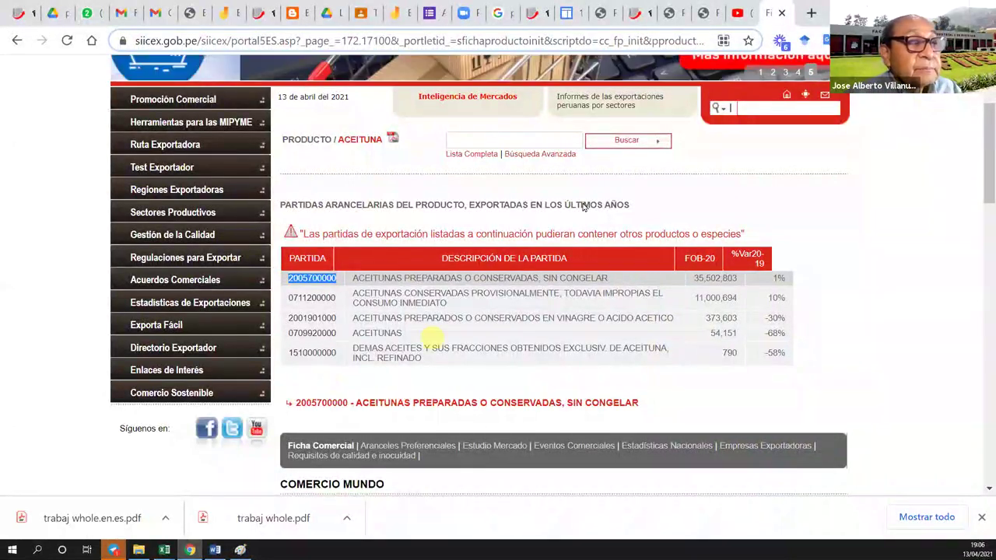
# Open the SUNAT website, sunat.gob.pe, in a new browser tab
pyautogui.click(812, 13)
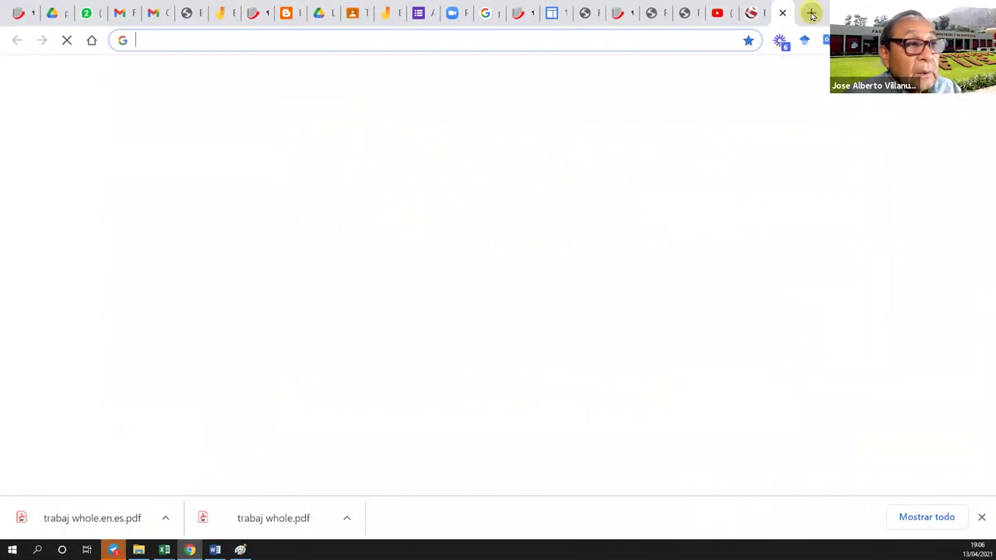
pyautogui.click(667, 42)
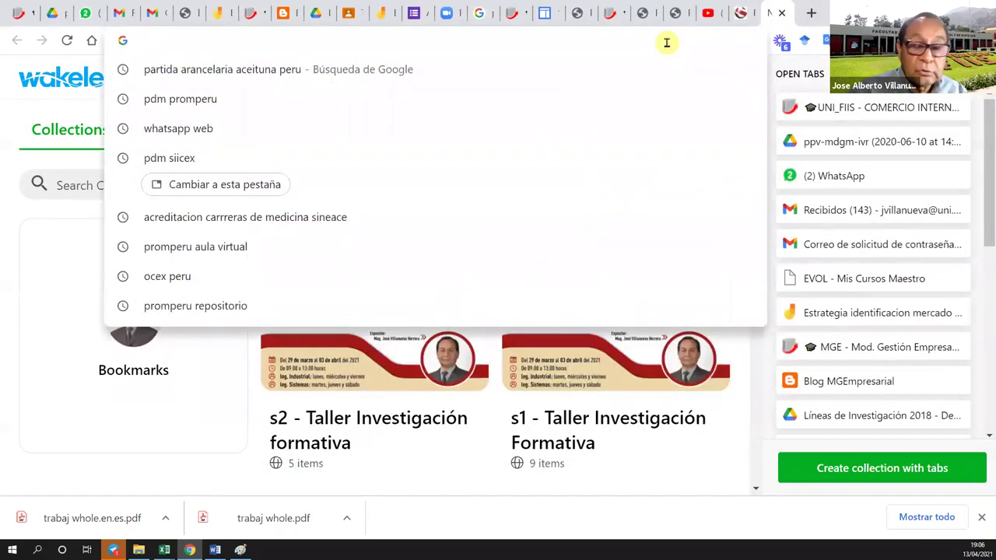
pyautogui.write('sunat.gob.pe')
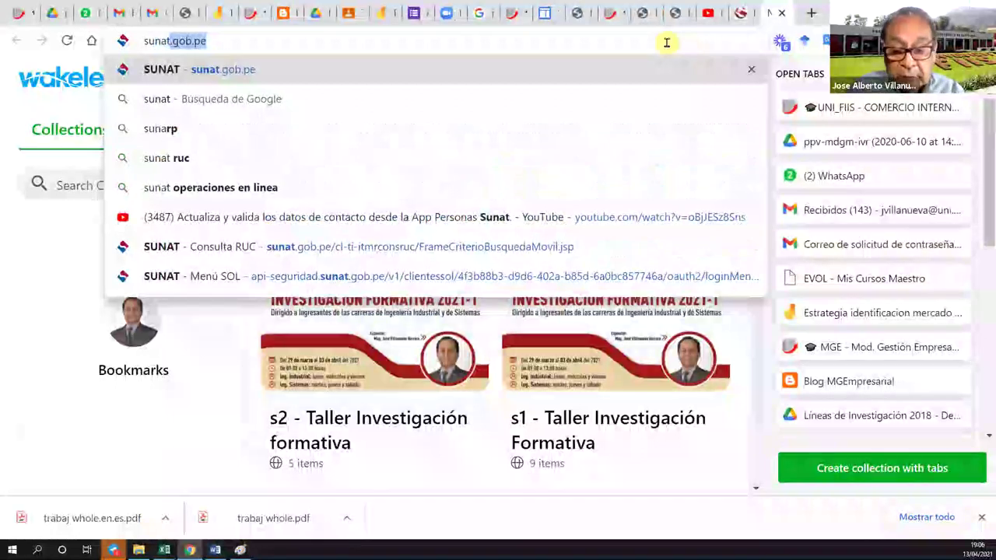
pyautogui.press('Return')
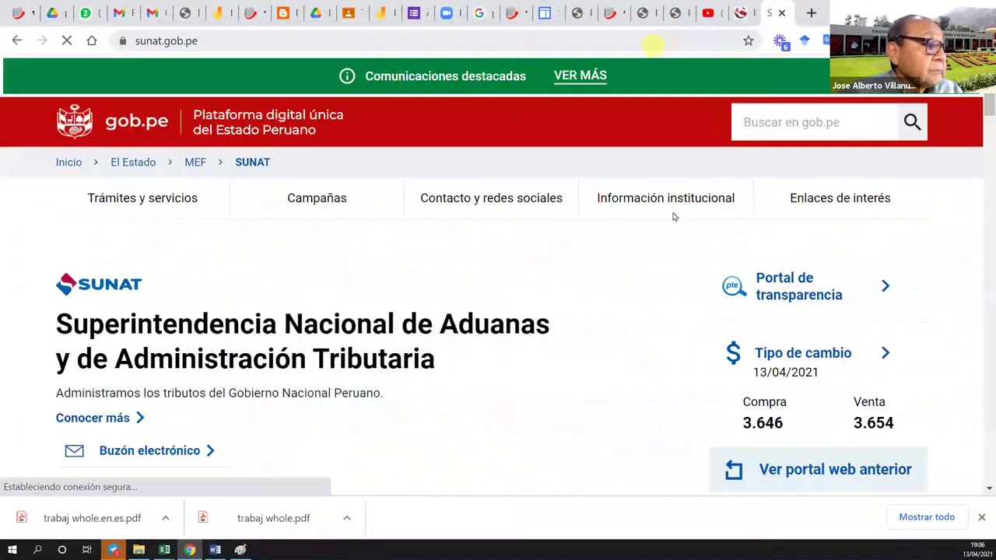
# Open the Operatividad Aduanera page through SUNAT's customs service for consulting customs operations
pyautogui.scroll(-5, 652, 305)
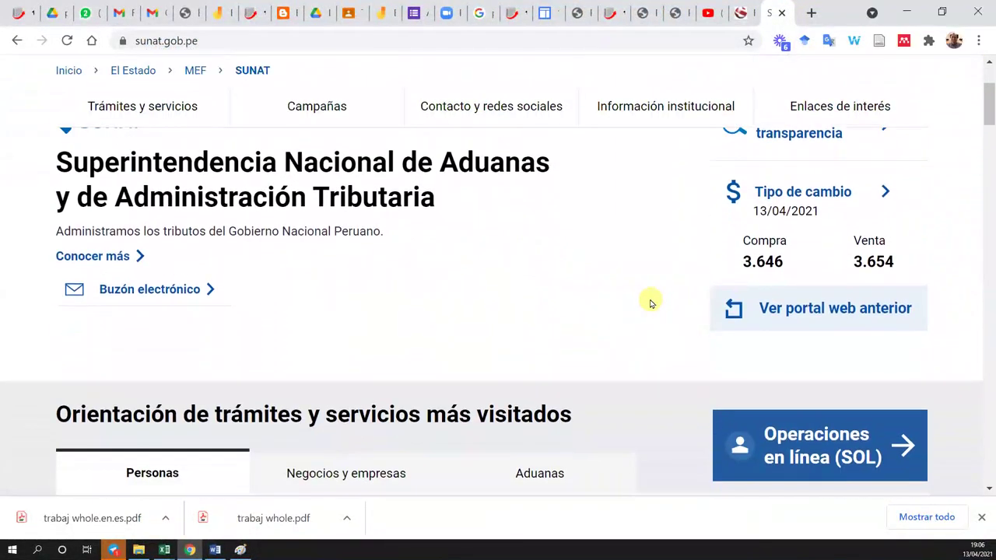
pyautogui.scroll(-1, 639, 303)
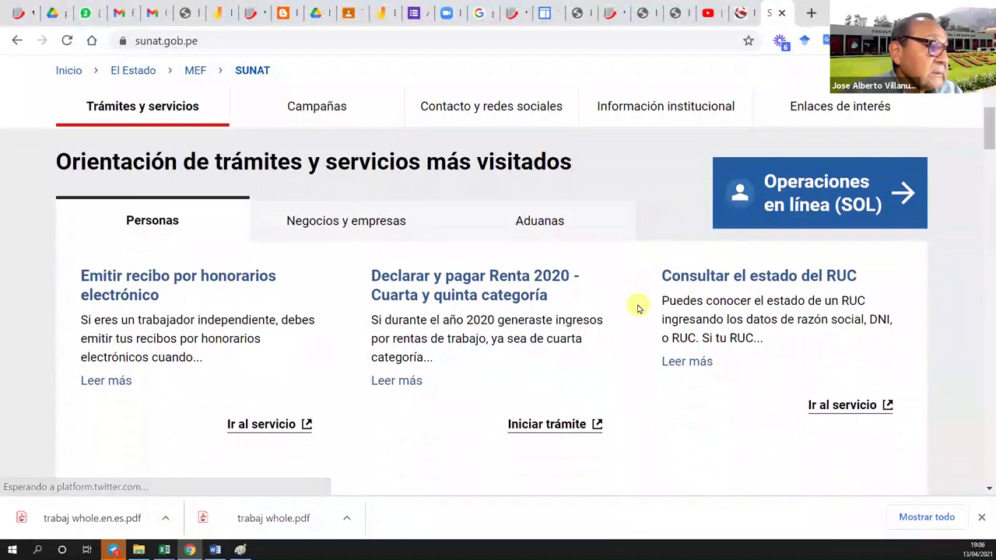
pyautogui.click(541, 222)
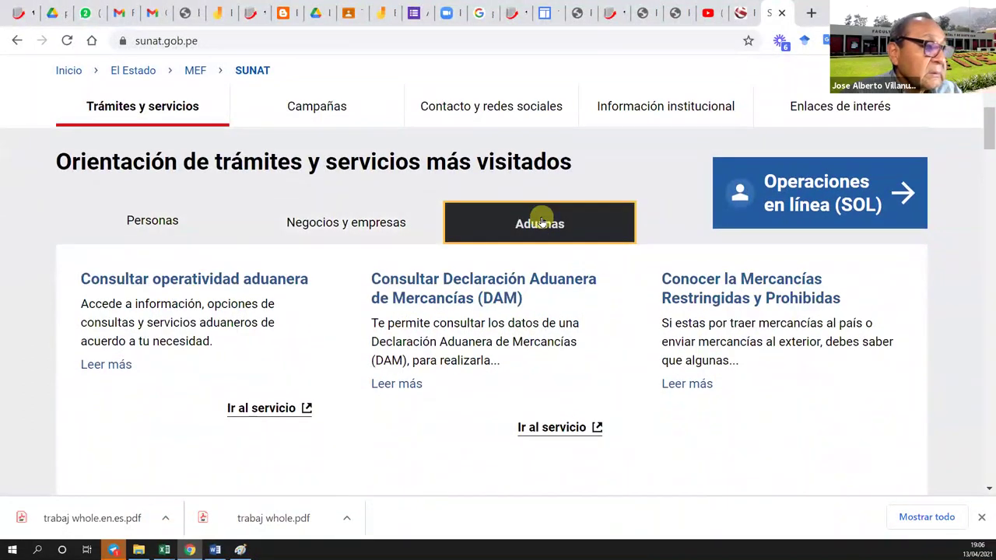
pyautogui.click(284, 282)
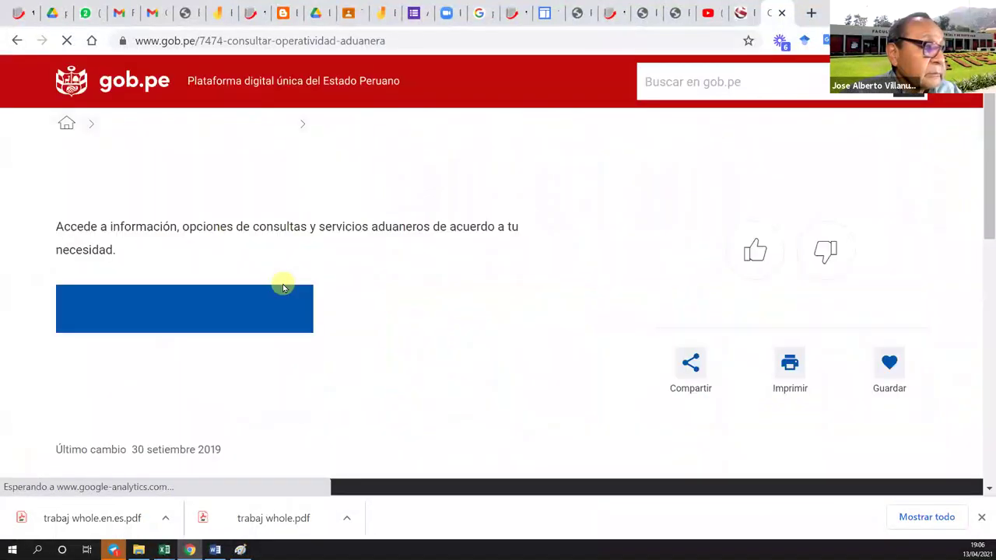
pyautogui.click(251, 318)
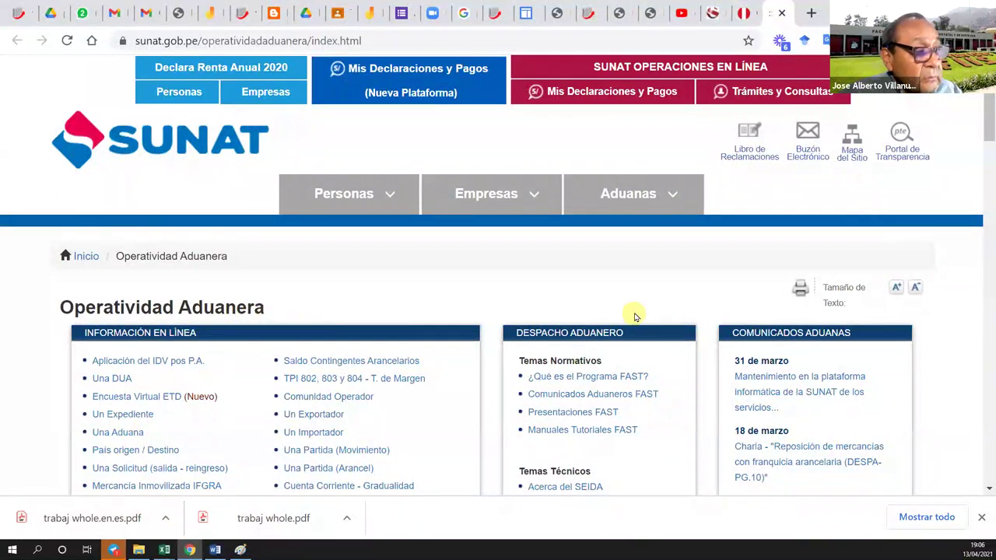
# Open the Resumen partida / país query from the customs operations page
pyautogui.scroll(-2, 706, 323)
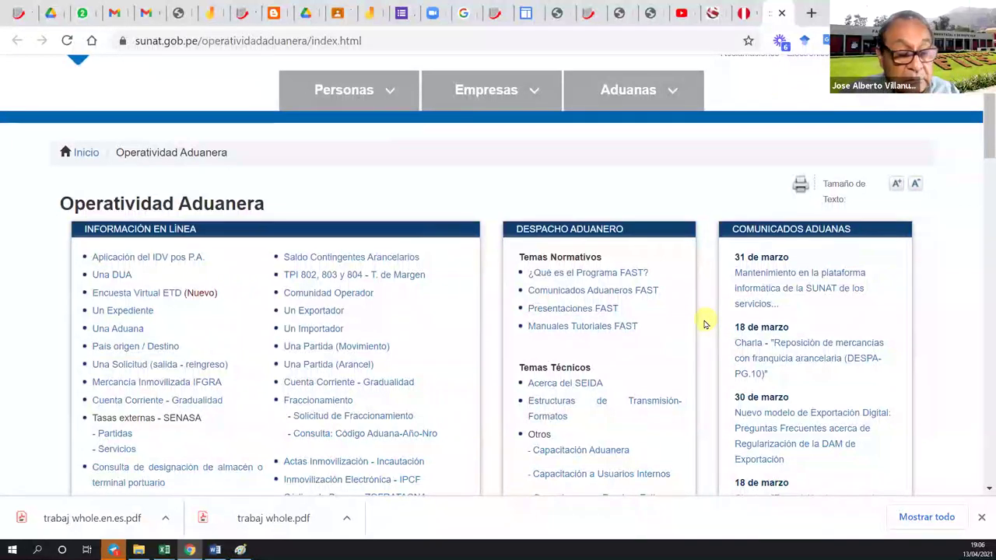
pyautogui.scroll(-5, 706, 323)
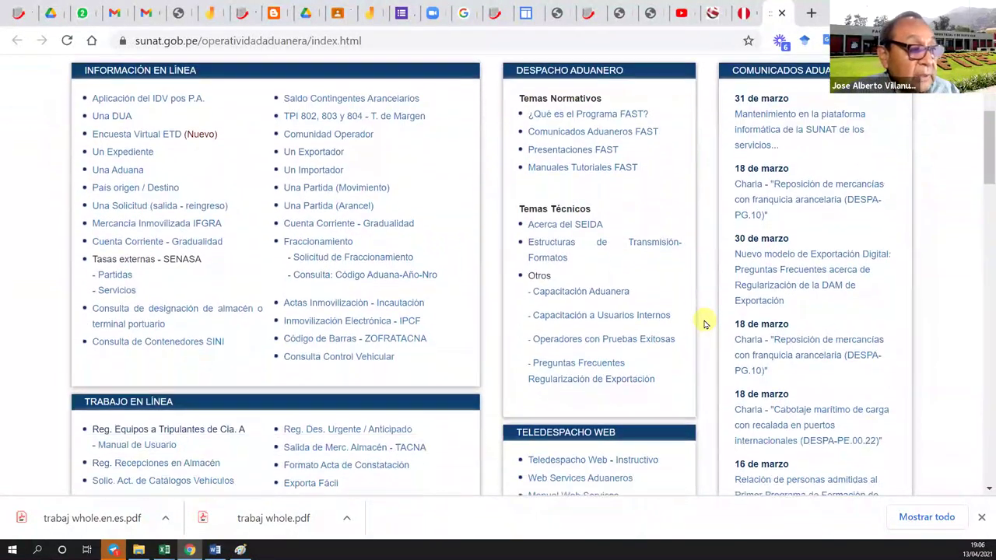
pyautogui.scroll(-4, 706, 323)
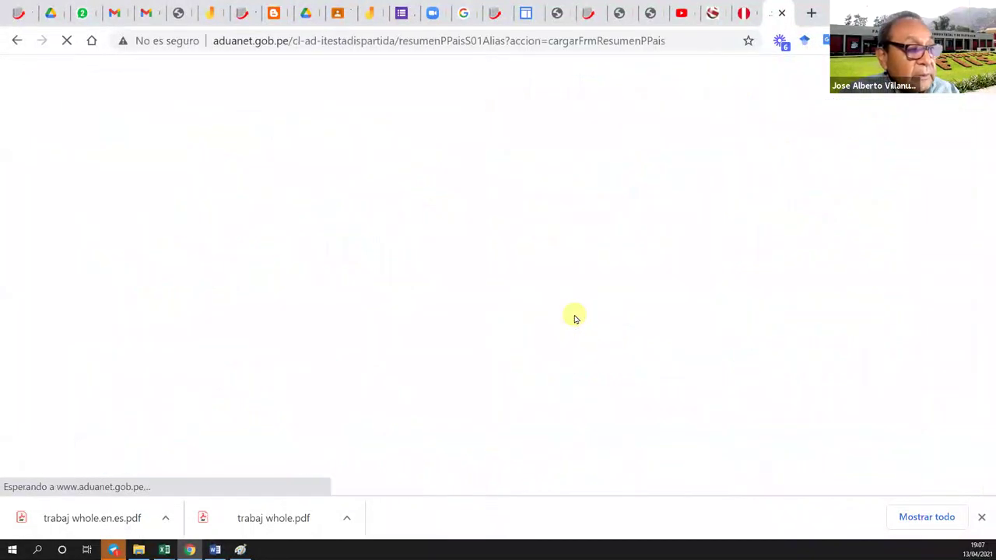
pyautogui.click(504, 236)
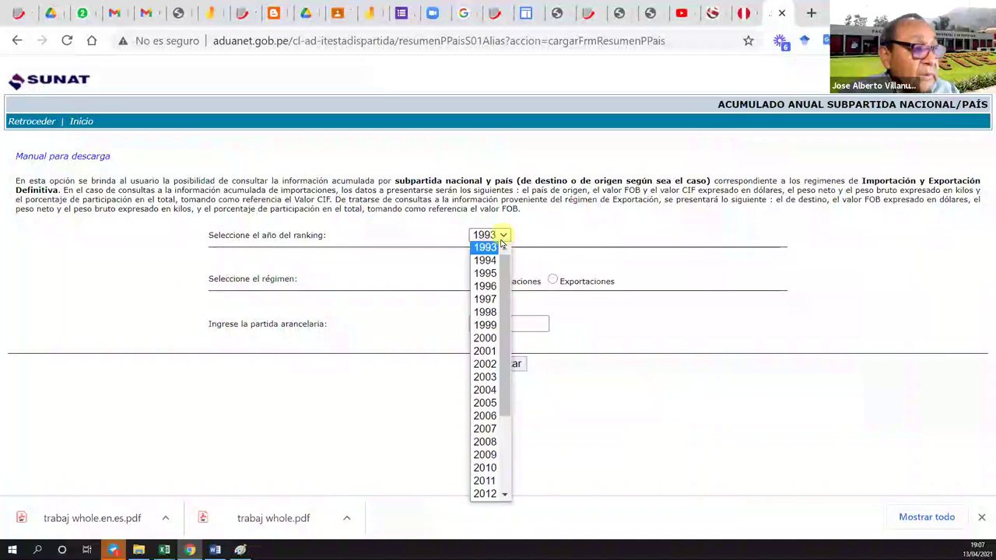
pyautogui.moveTo(506, 338); pyautogui.dragTo(504, 464)
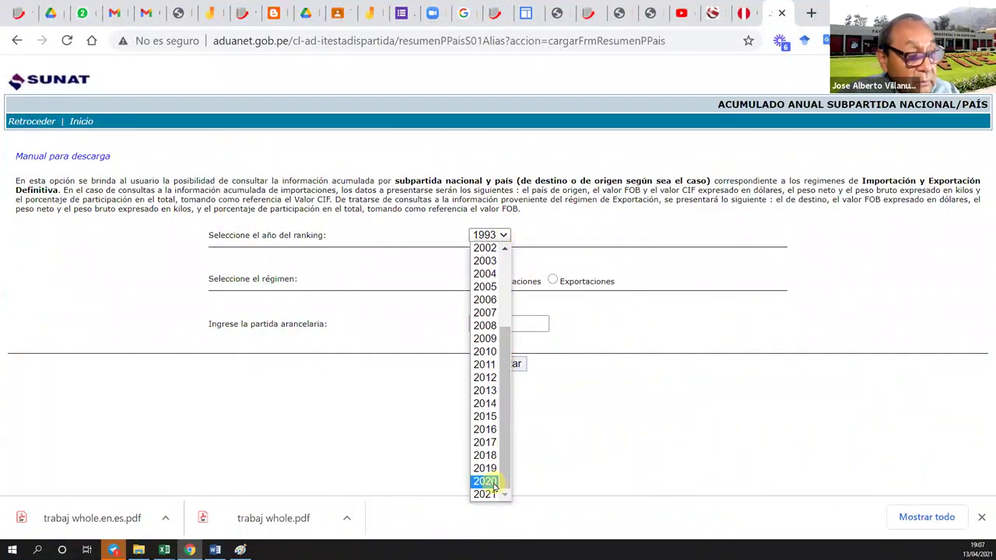
pyautogui.click(485, 482)
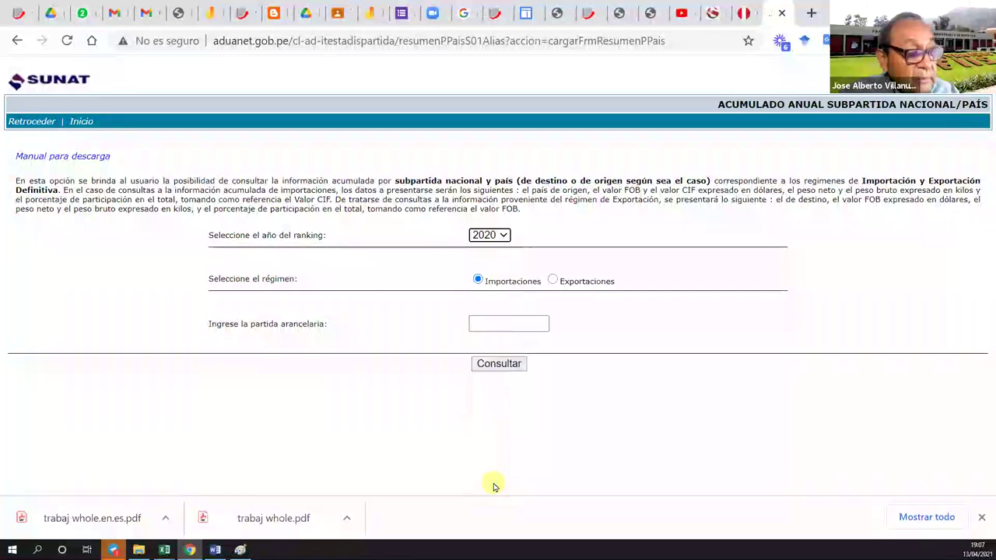
pyautogui.click(554, 281)
pyautogui.click(509, 324)
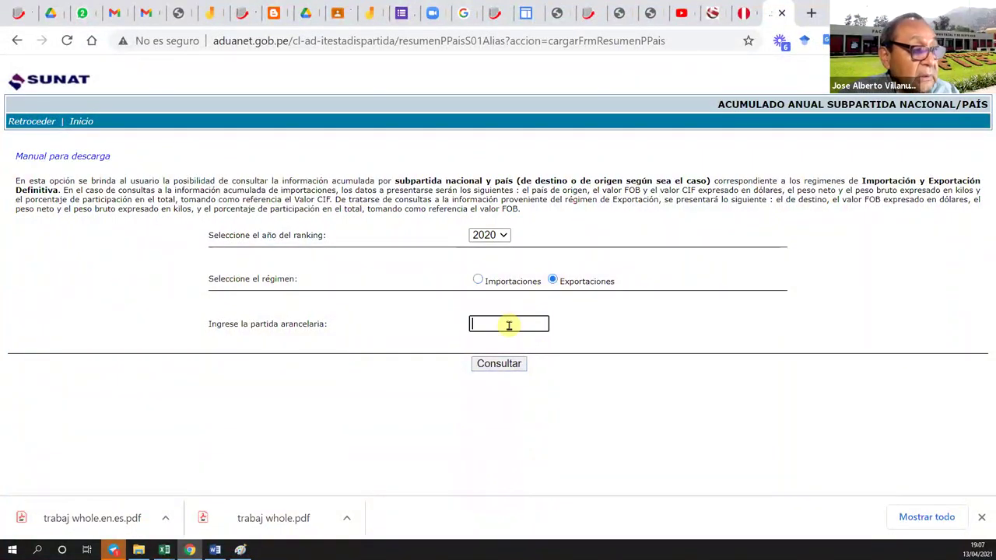
pyautogui.write('2005700000')
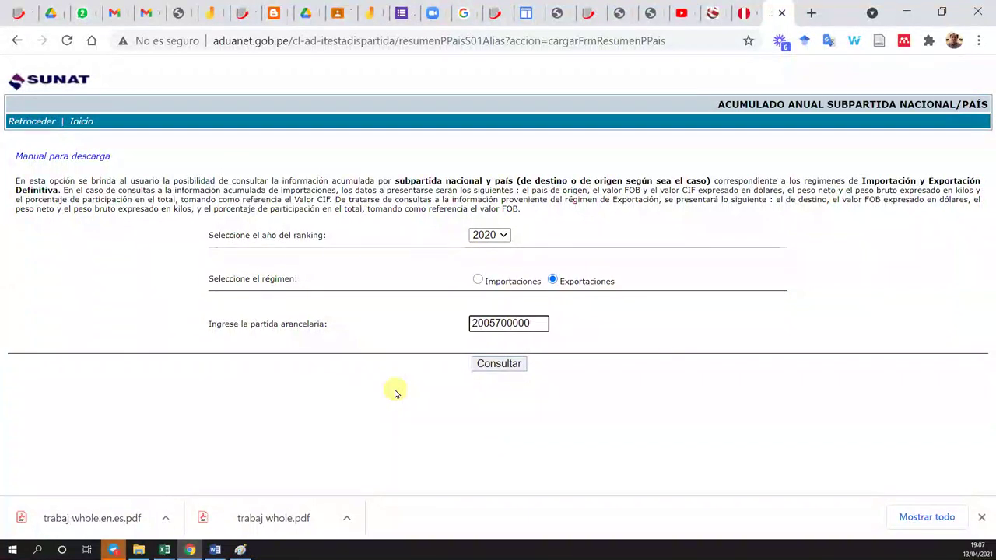
pyautogui.click(510, 365)
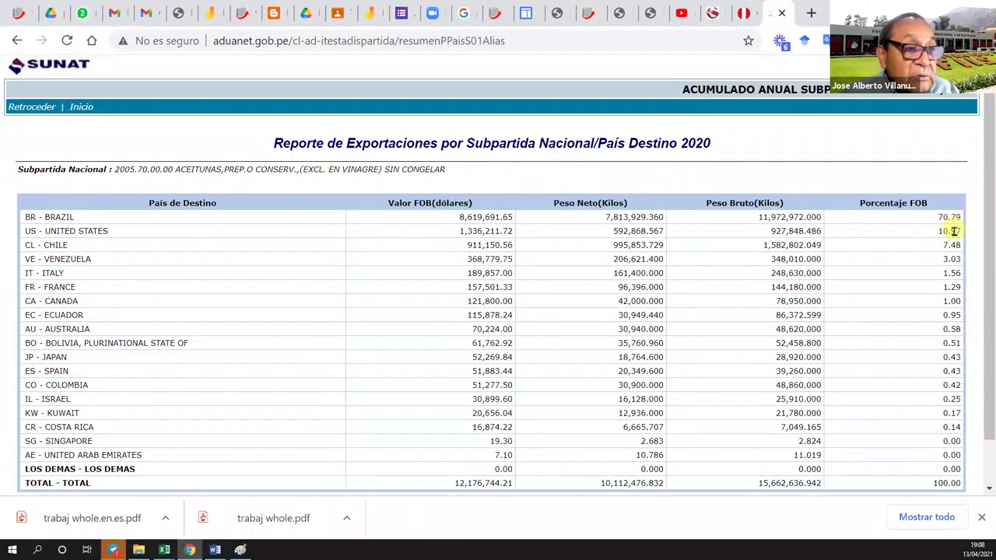
# Highlight the Brazil and United States rows and their FOB percentages in the 2020 export report
pyautogui.moveTo(955, 230); pyautogui.dragTo(26, 216)
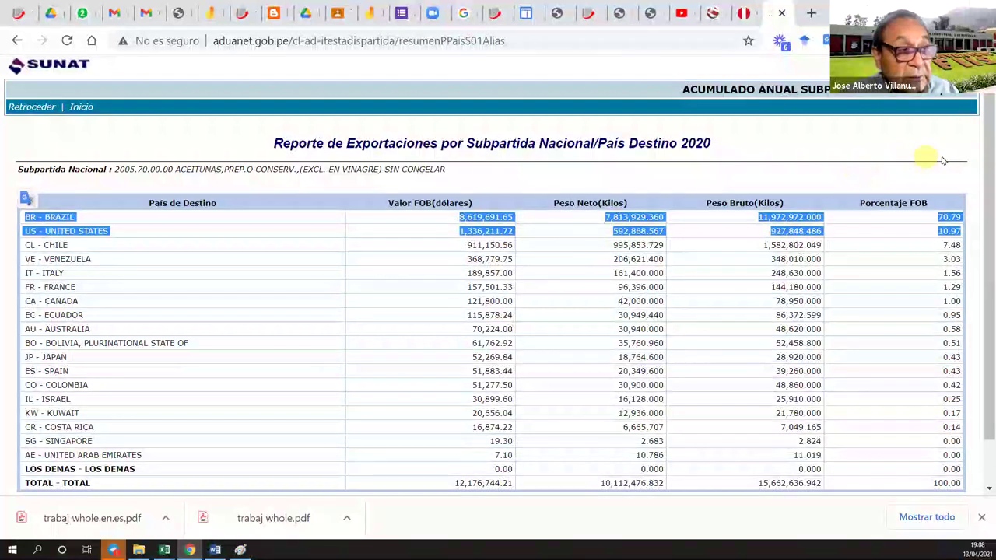
pyautogui.click(925, 176)
pyautogui.moveTo(938, 217); pyautogui.dragTo(961, 231)
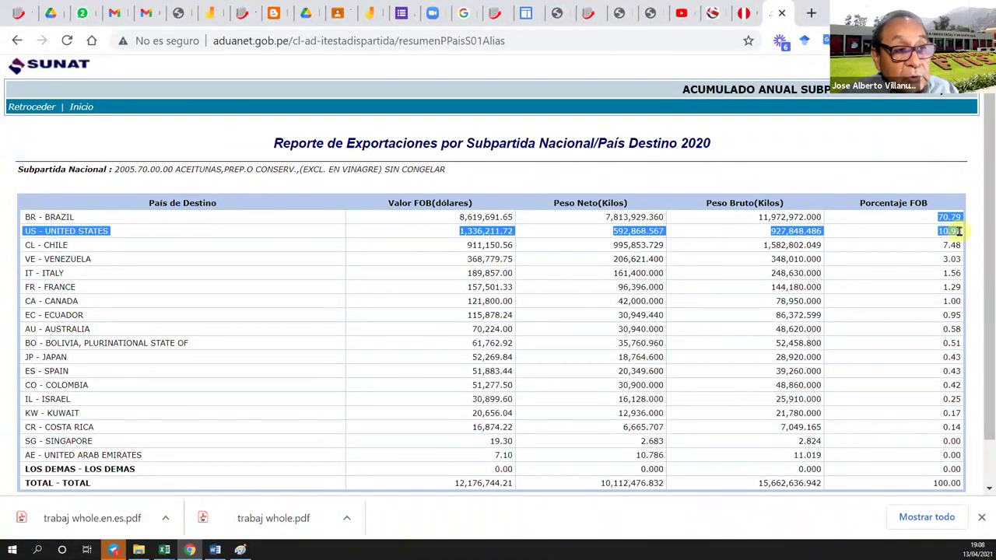
pyautogui.click(972, 224)
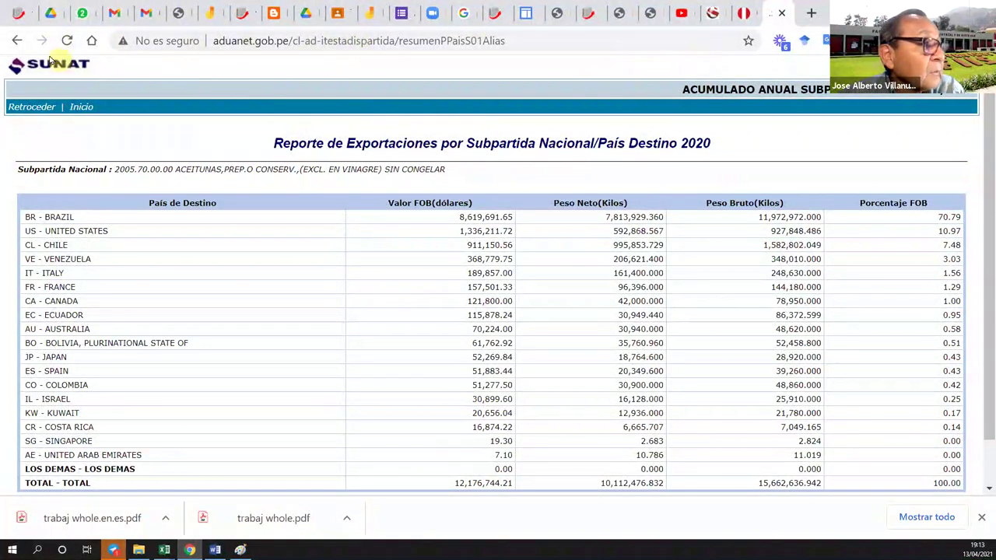
# Return to the customs operations page and open the export query under Detallado por partida
pyautogui.click(18, 41)
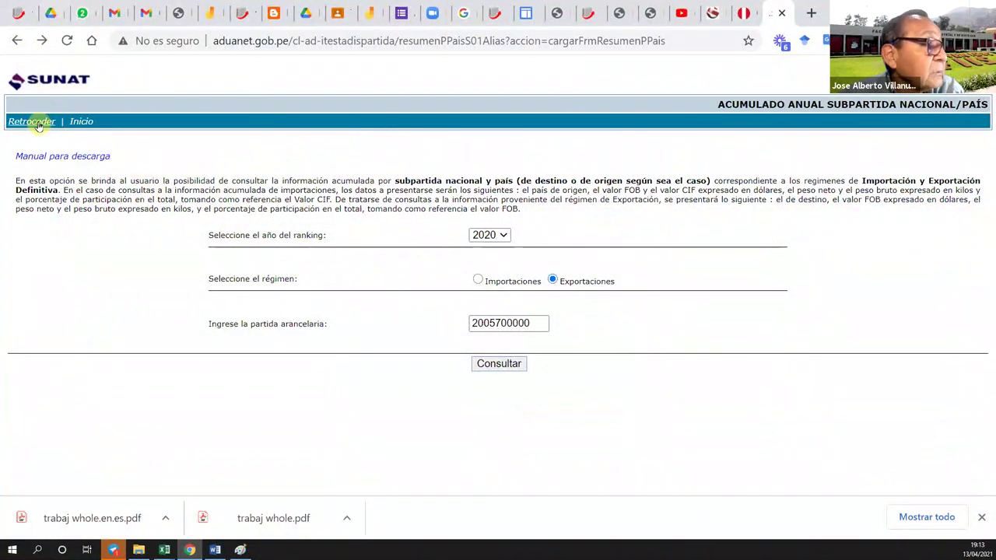
pyautogui.click(16, 41)
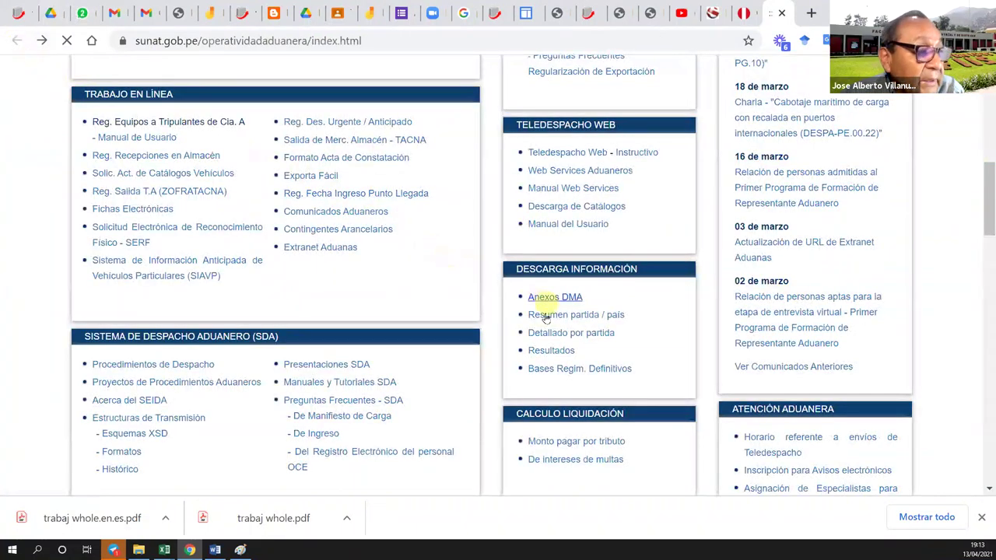
pyautogui.click(587, 336)
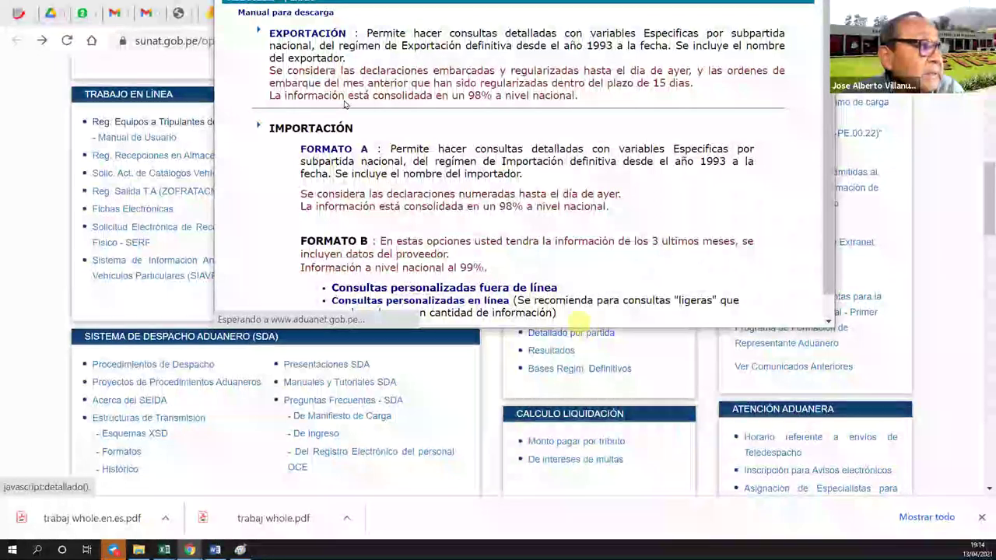
pyautogui.click(309, 35)
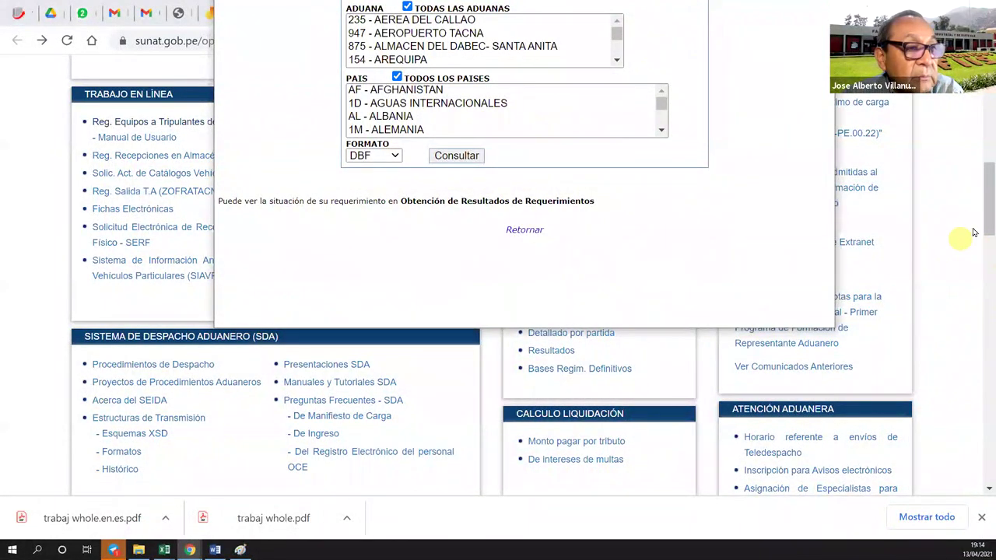
pyautogui.click(972, 164)
pyautogui.scroll(1, 972, 165)
pyautogui.scroll(4, 972, 164)
pyautogui.scroll(-2, 979, 179)
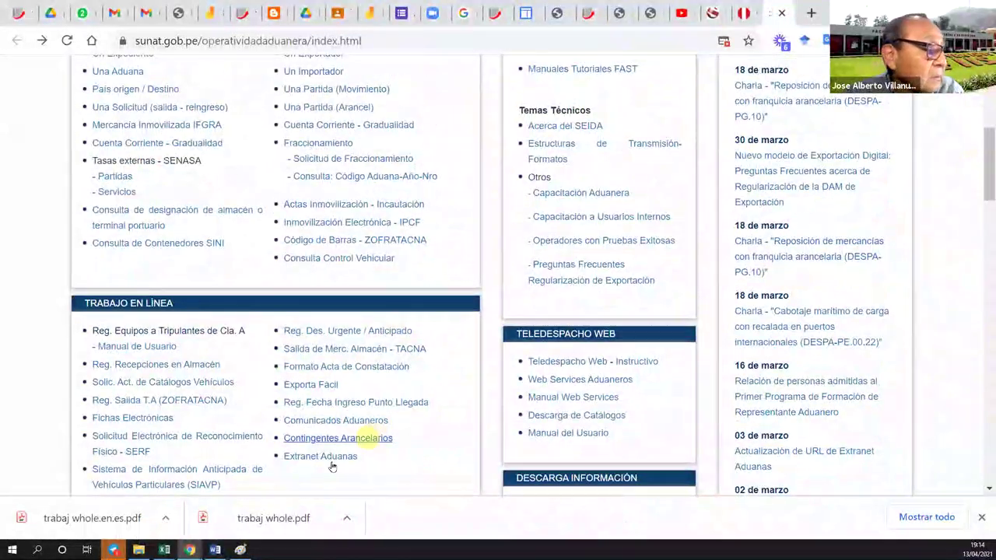
# Bring the detailed export query window back to the front
pyautogui.moveTo(113, 548)
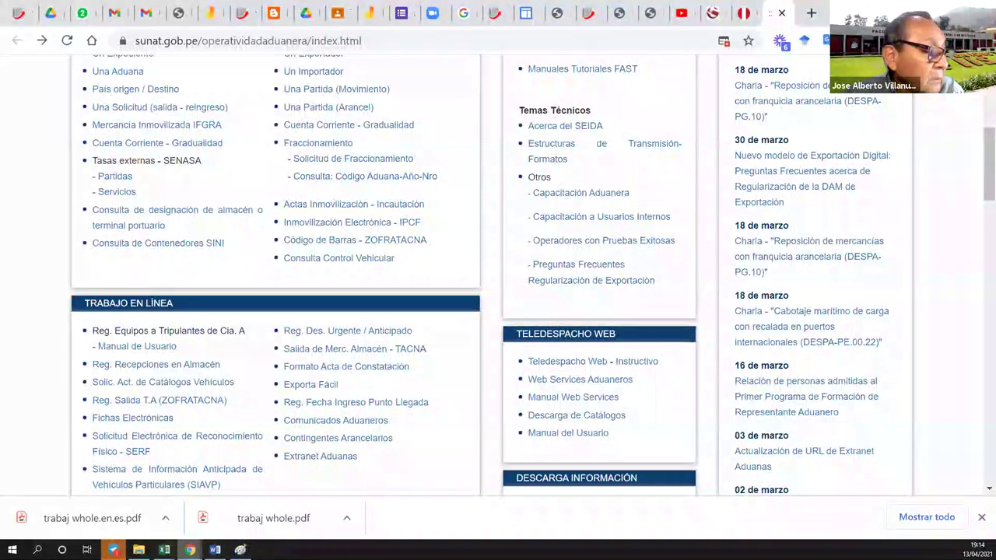
pyautogui.moveTo(190, 549)
pyautogui.click(224, 477)
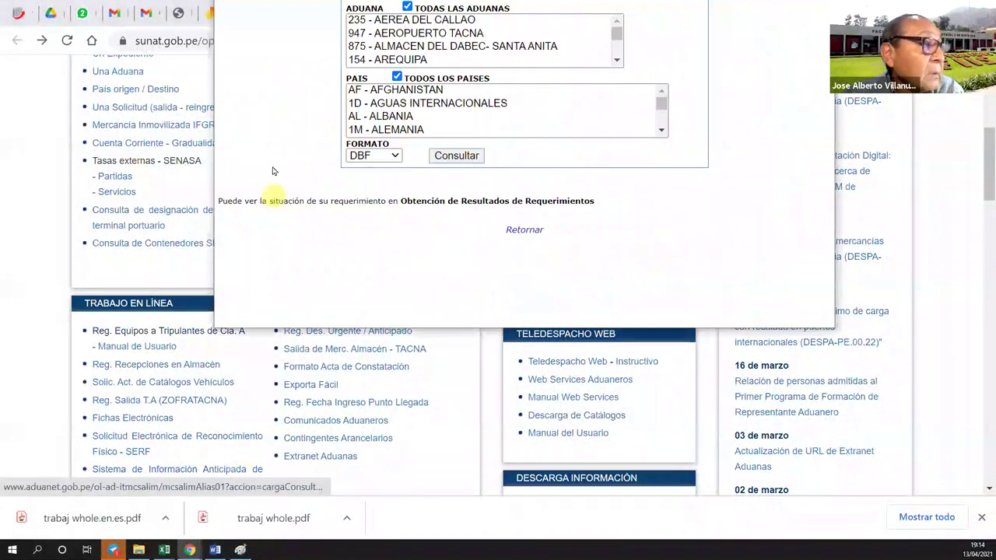
pyautogui.moveTo(272, 163); pyautogui.dragTo(276, 220)
pyautogui.click(276, 221)
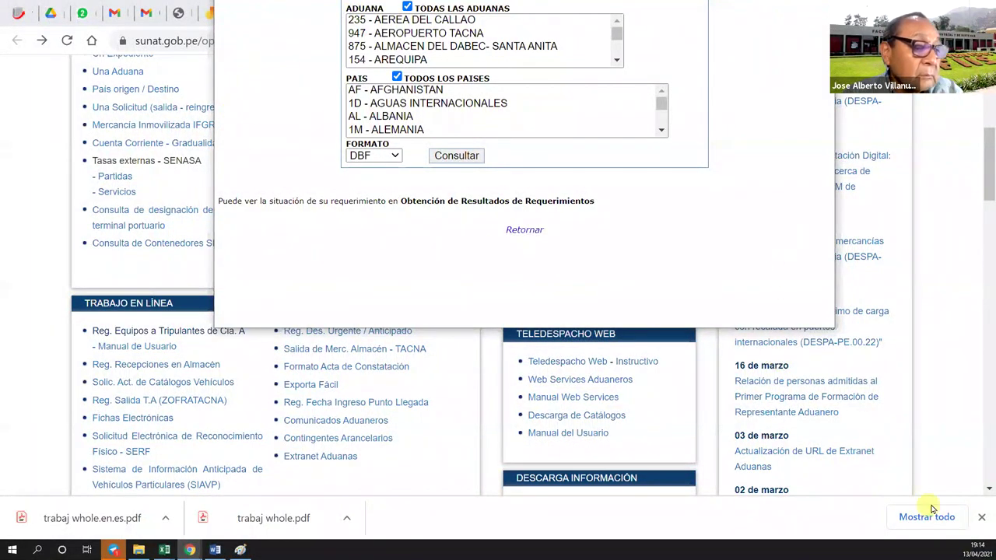
# Reopen Detallado por partida from the download information section, dismiss the notice window, and open the Exportación query
pyautogui.click(982, 520)
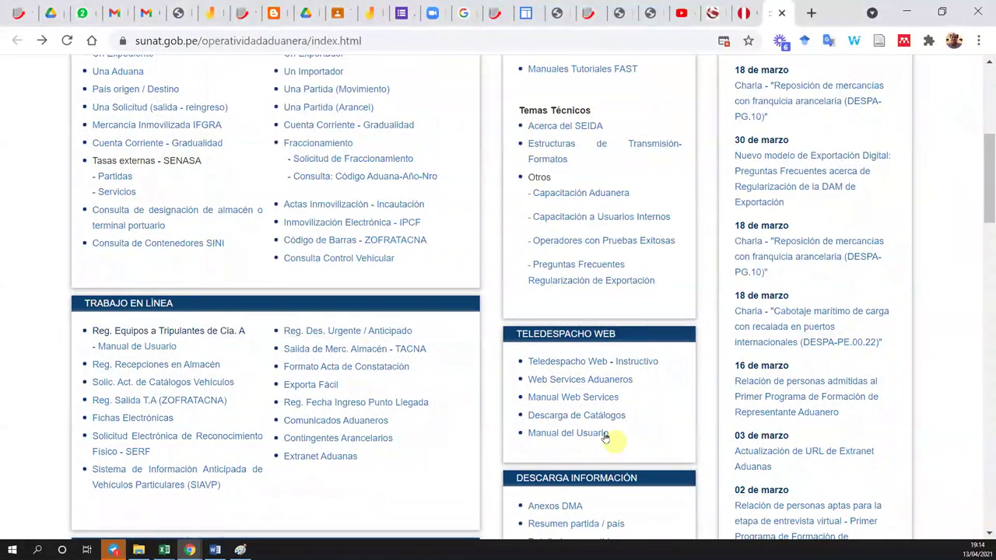
pyautogui.scroll(-2, 611, 432)
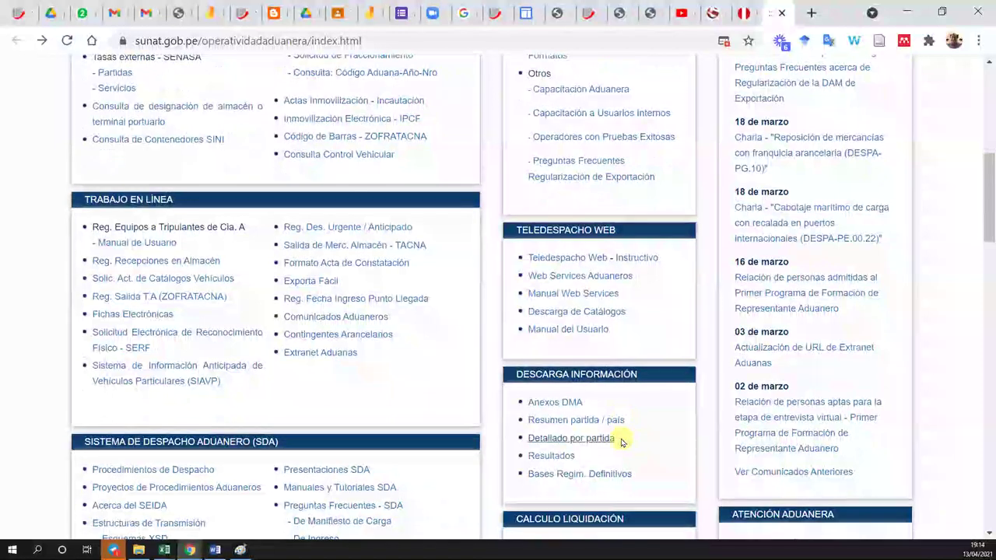
pyautogui.click(570, 439)
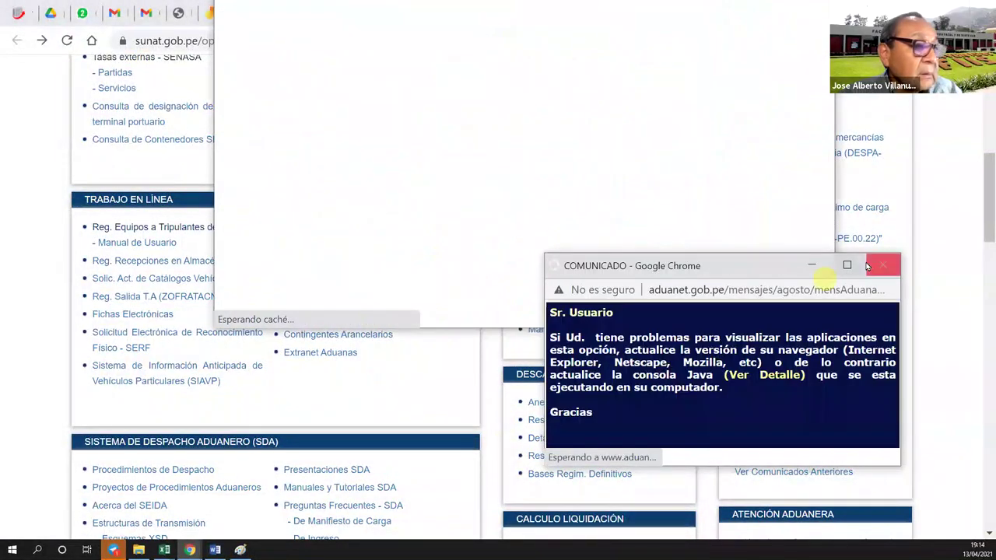
pyautogui.click(879, 266)
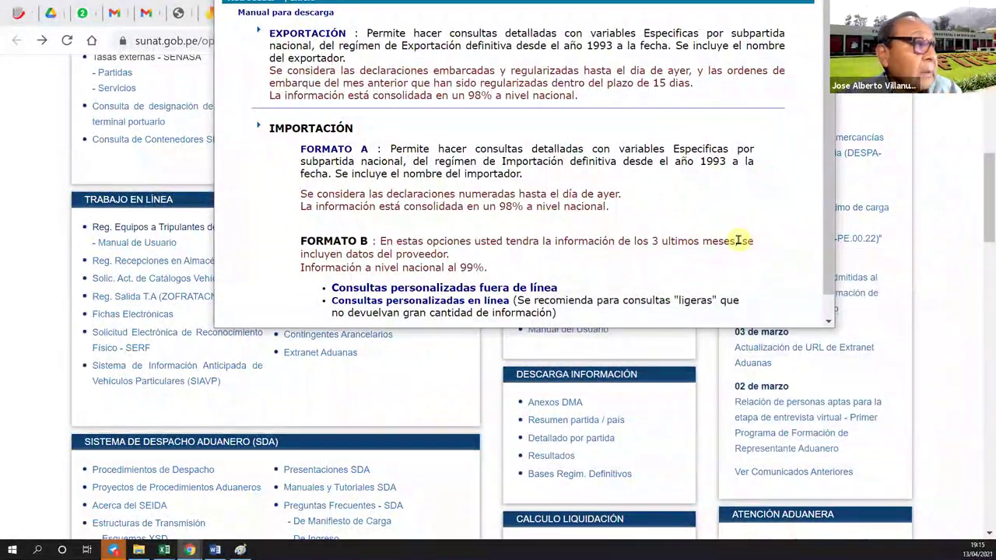
pyautogui.hotkey('ctrl', '+')
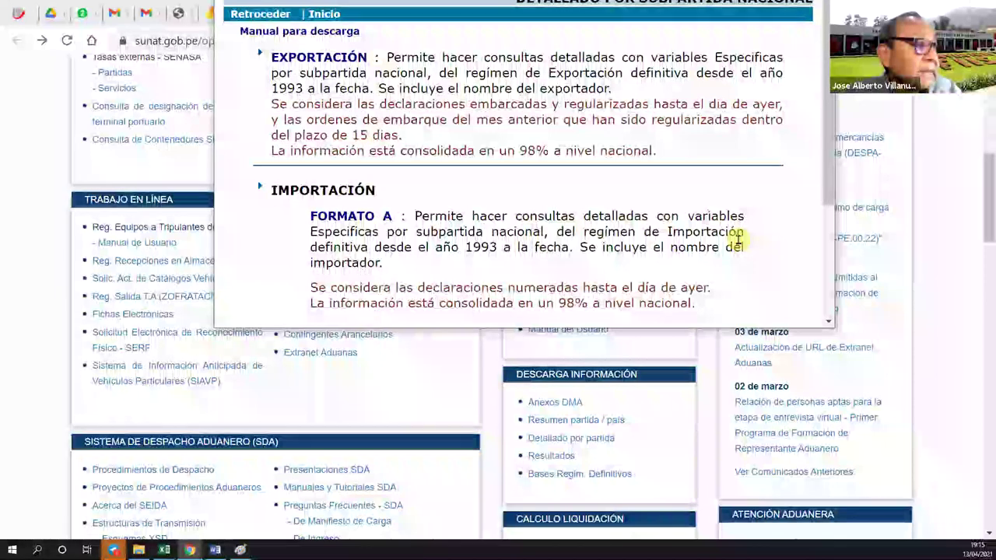
pyautogui.hotkey('ctrl', '+')
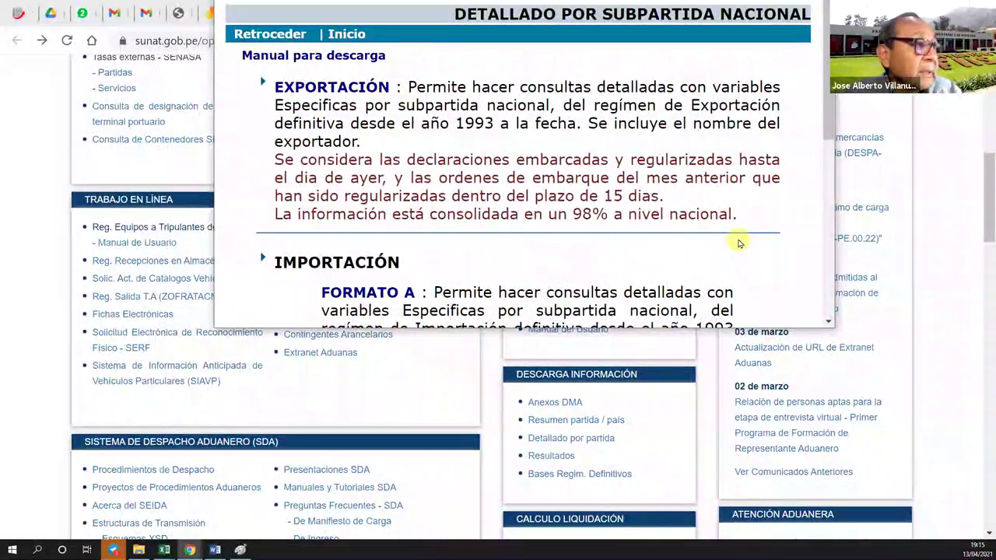
pyautogui.hotkey('ctrl', '-')
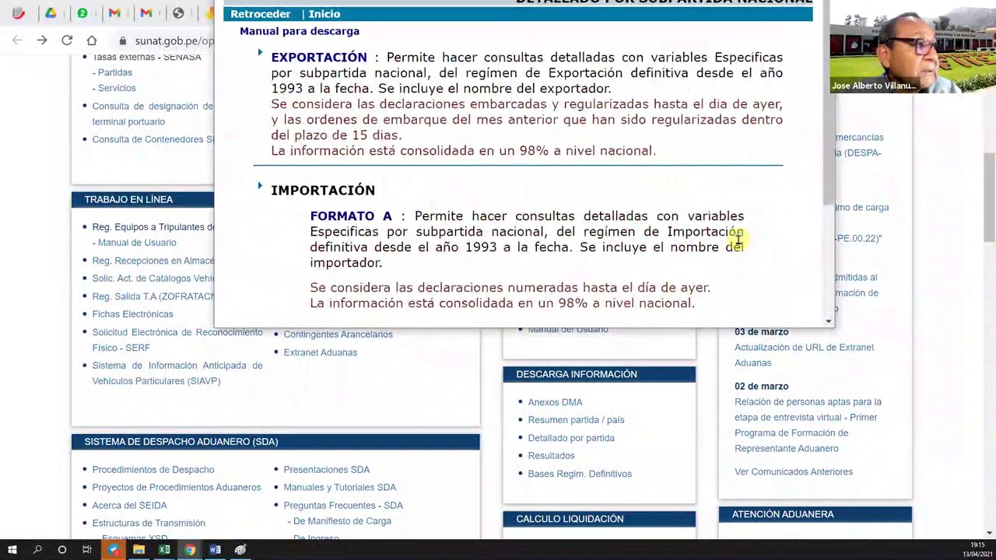
pyautogui.click(319, 63)
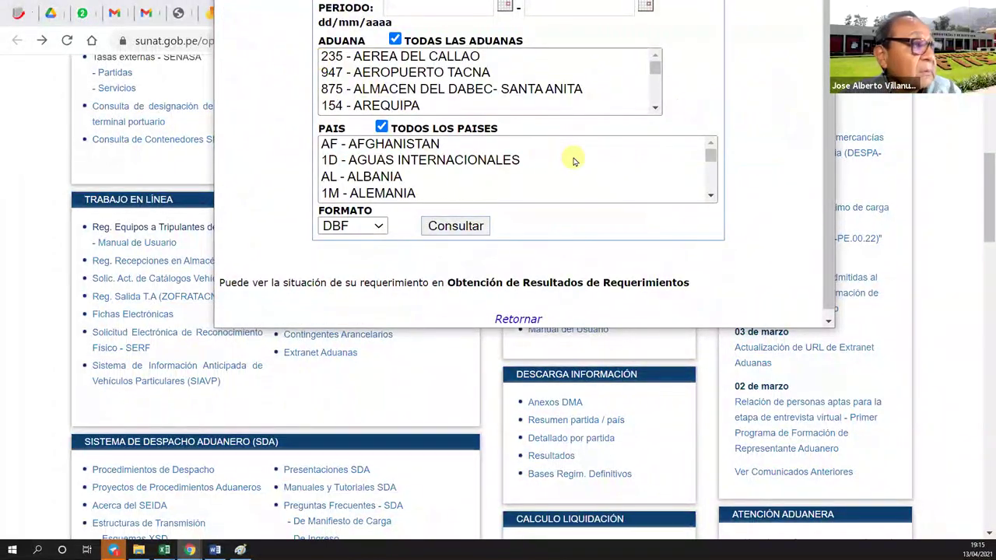
pyautogui.hotkey('ctrl', '+')
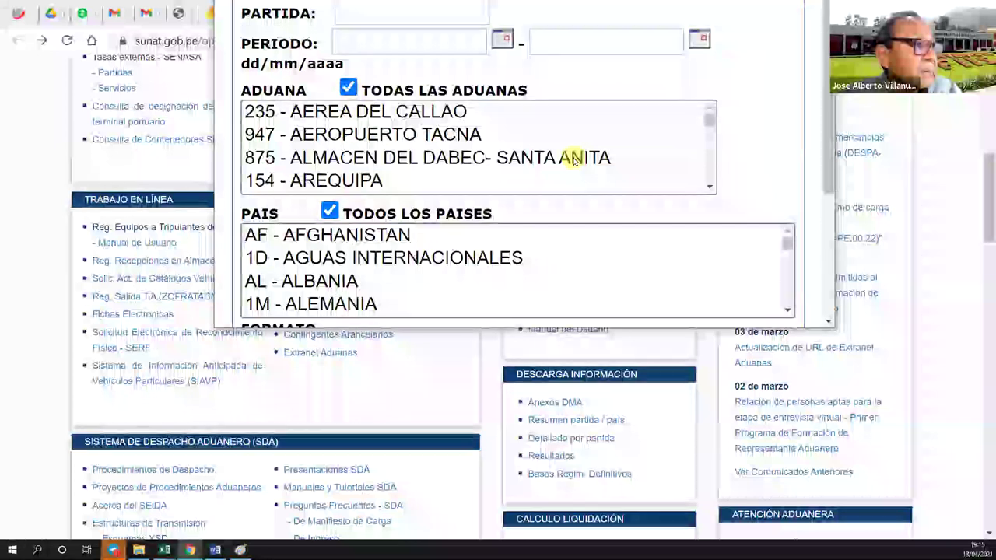
pyautogui.hotkey('ctrl', '+')
pyautogui.click(407, 31)
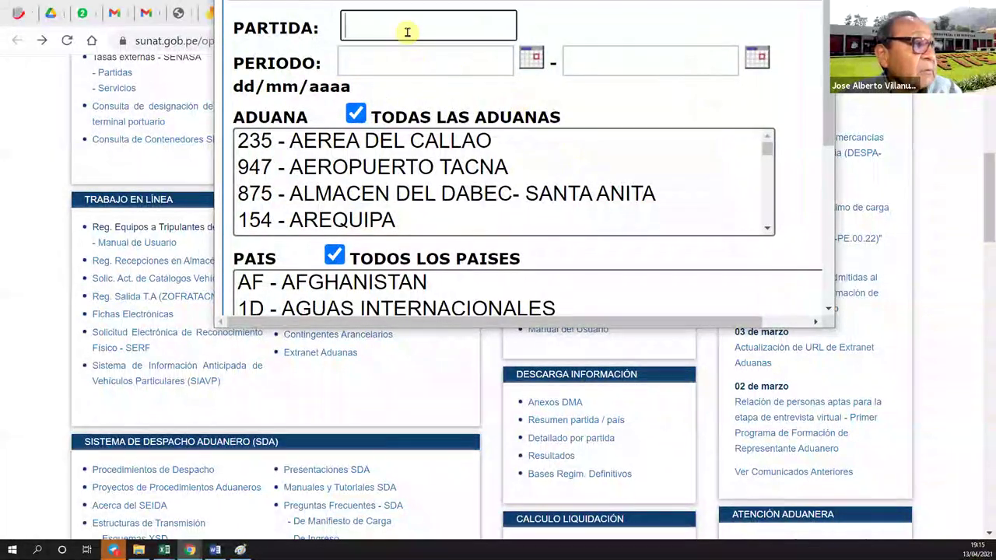
pyautogui.write('2005')
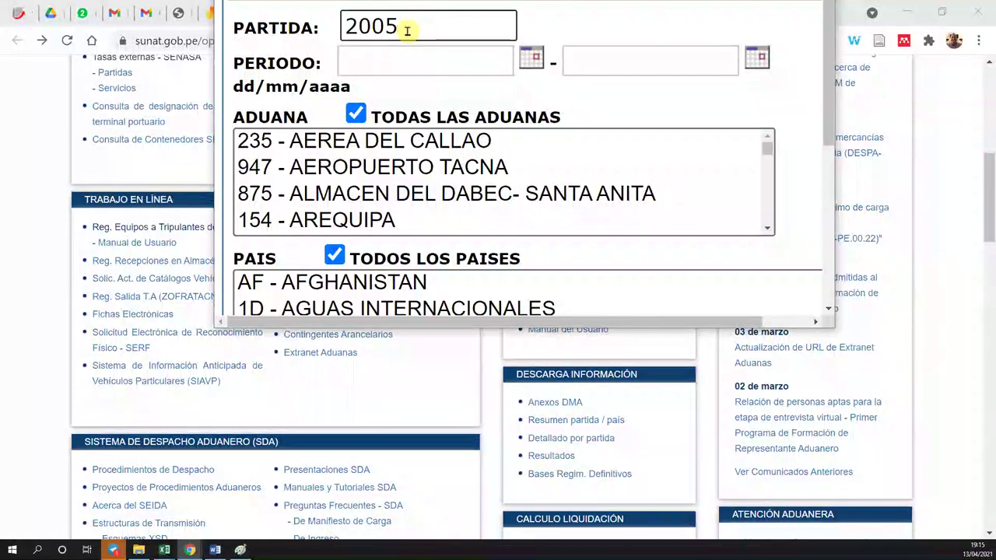
pyautogui.write('700000')
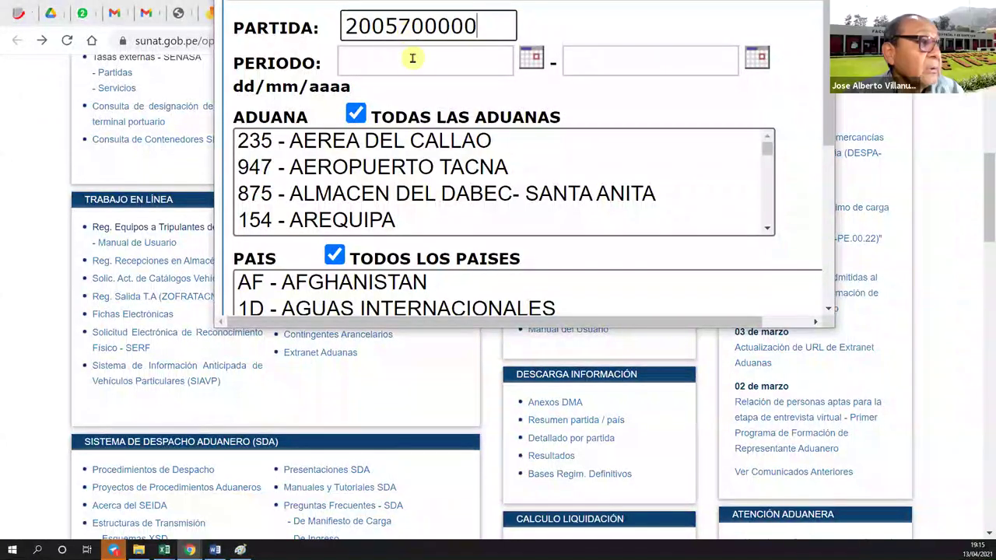
# Set the query period from 01/01/2020 to 31/12/2020
pyautogui.click(413, 58)
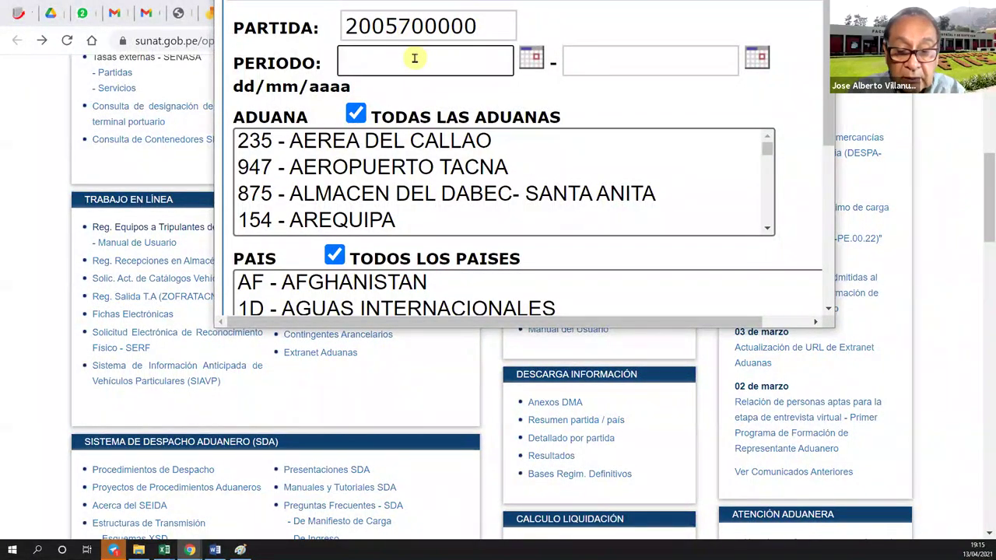
pyautogui.write('01/01')
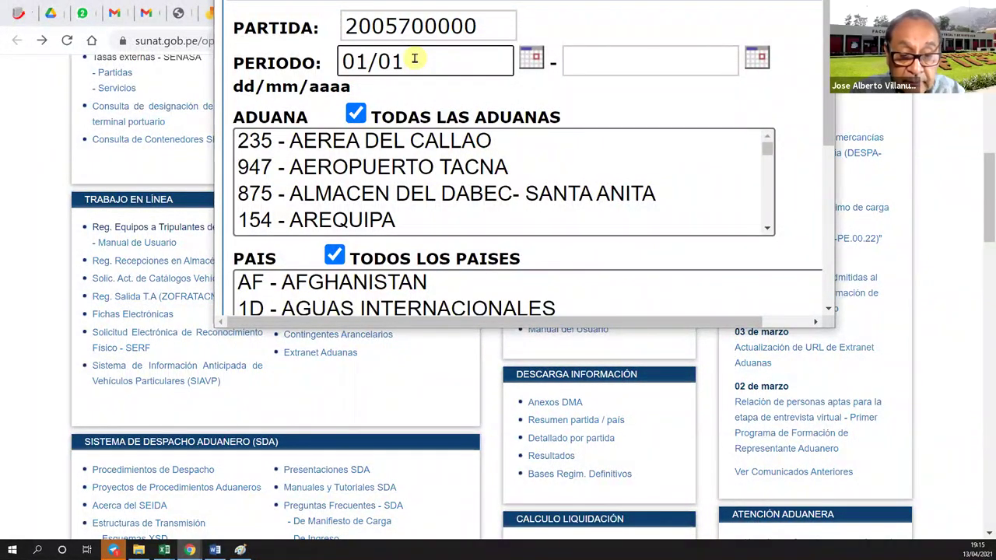
pyautogui.write('/2020')
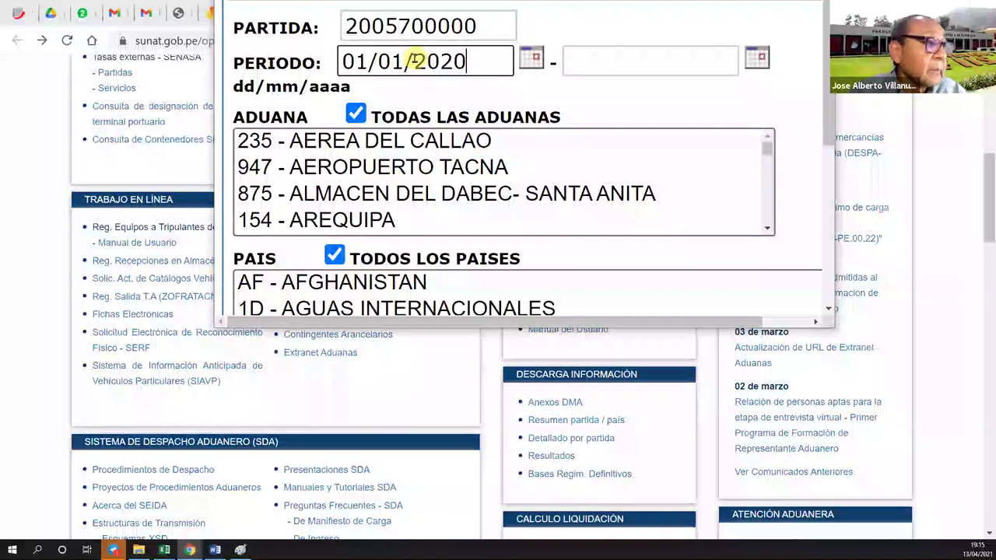
pyautogui.click(572, 62)
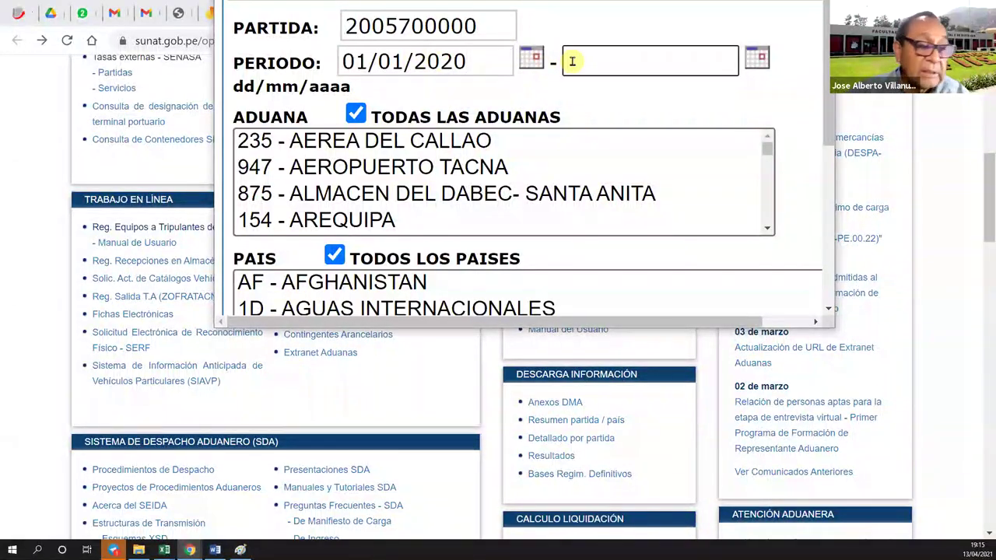
pyautogui.write('31712/')
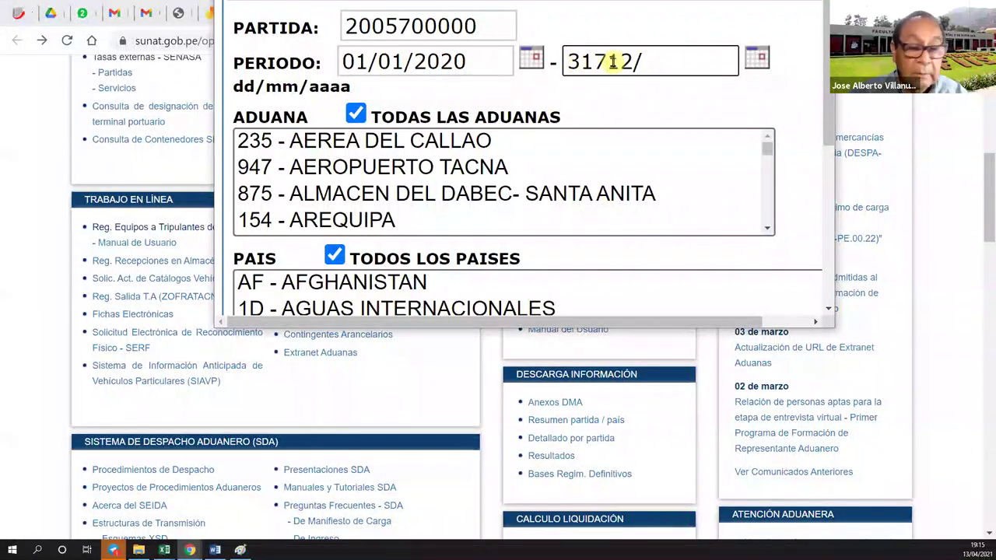
pyautogui.press('BackSpace')
pyautogui.write('/')
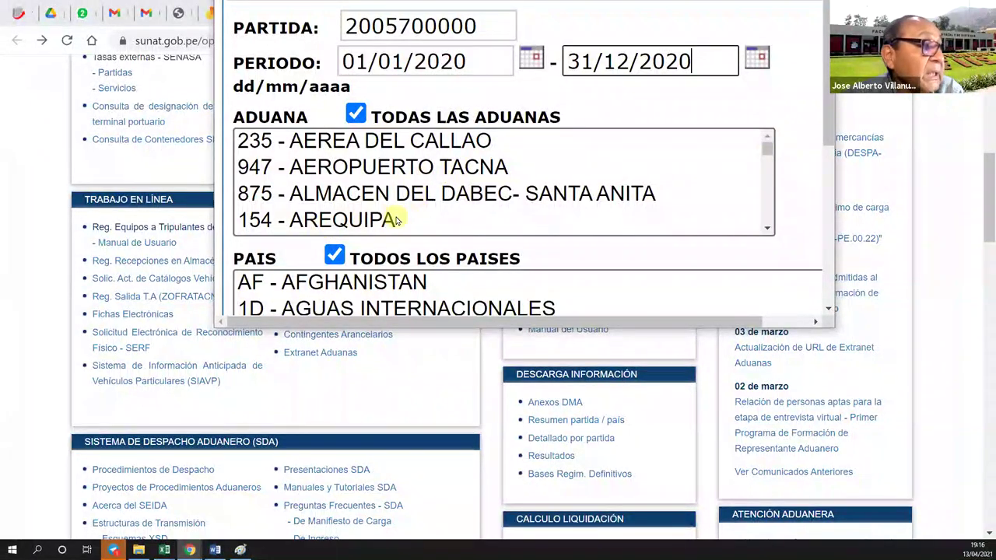
# Review the customs office and country lists, and turn off the Todos los países option
pyautogui.scroll(-1, 401, 218)
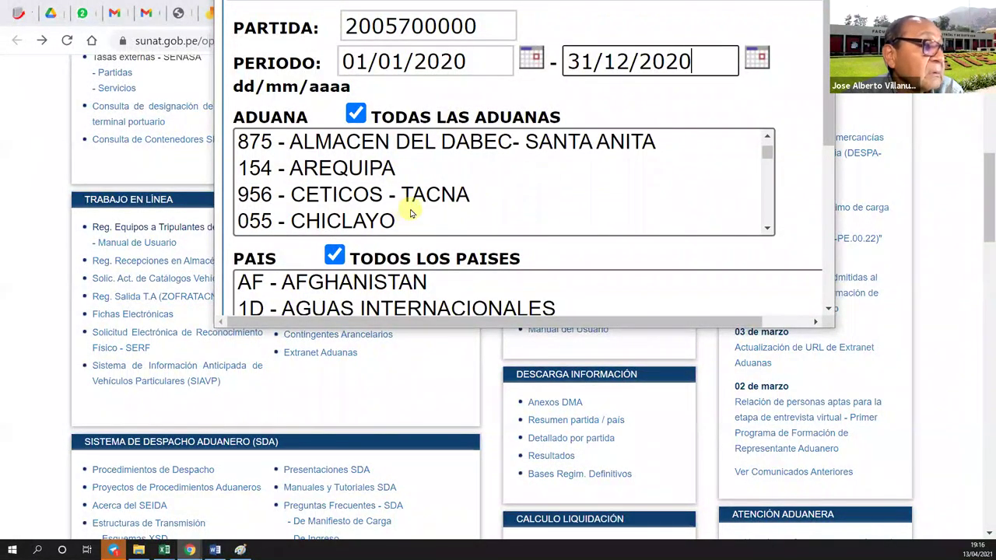
pyautogui.scroll(1, 414, 206)
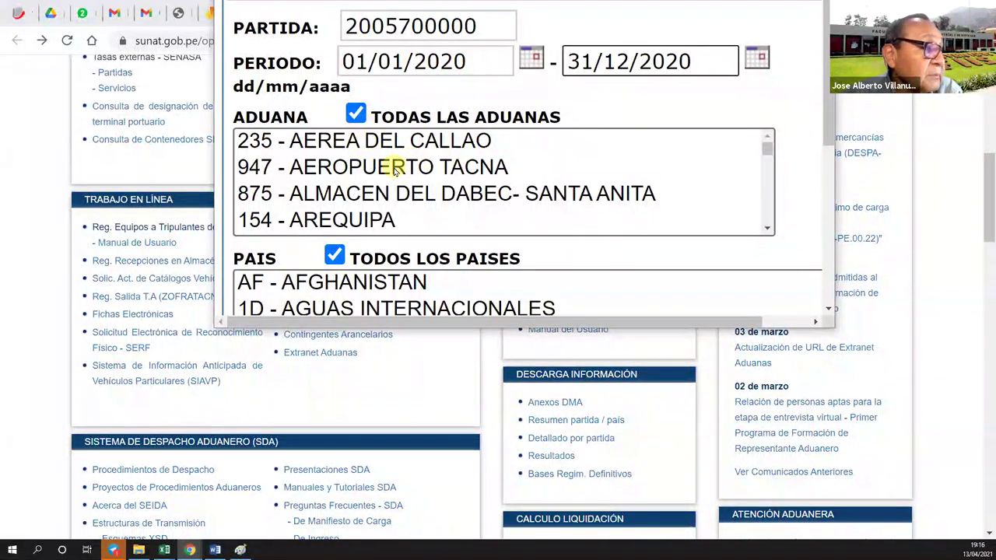
pyautogui.scroll(-1, 467, 140)
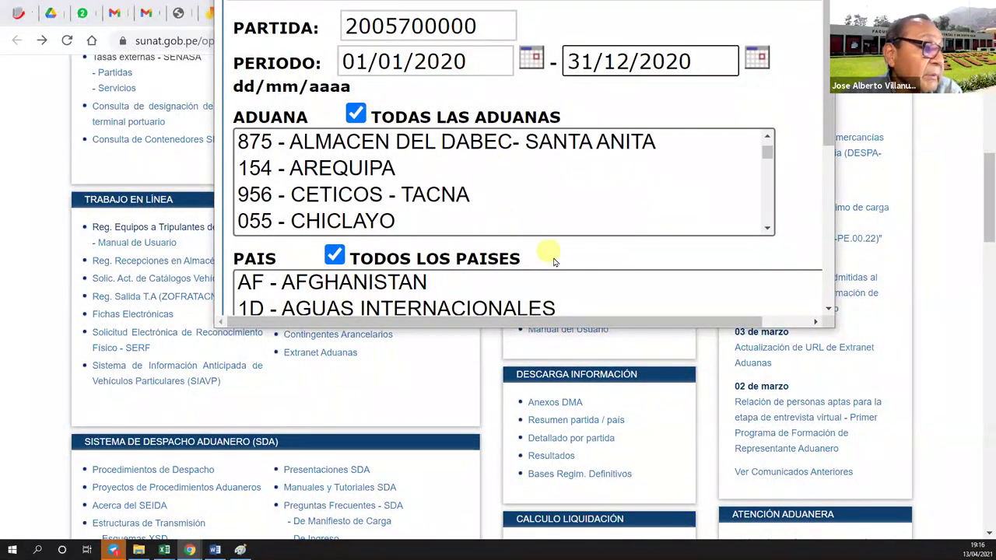
pyautogui.scroll(-1, 547, 256)
pyautogui.scroll(-1, 585, 269)
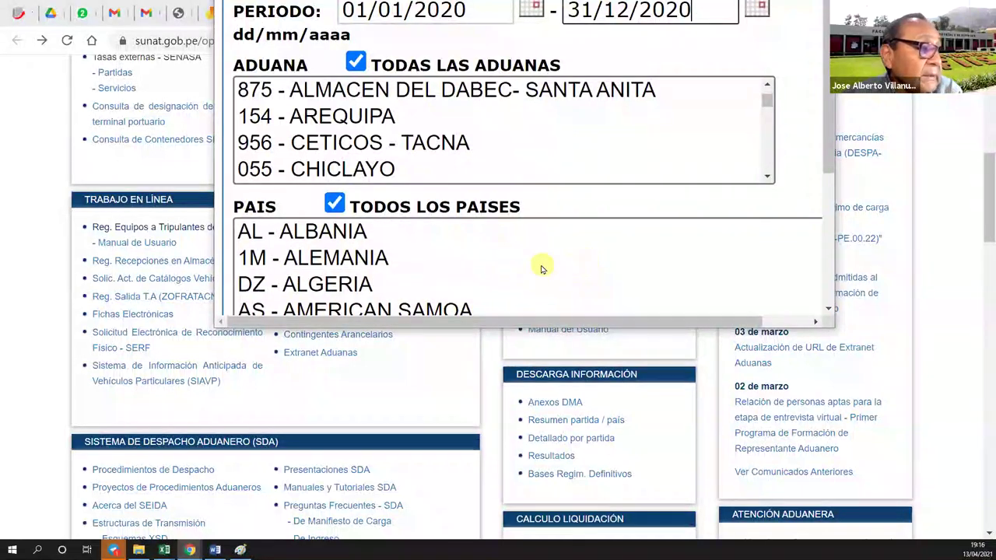
pyautogui.scroll(1, 540, 266)
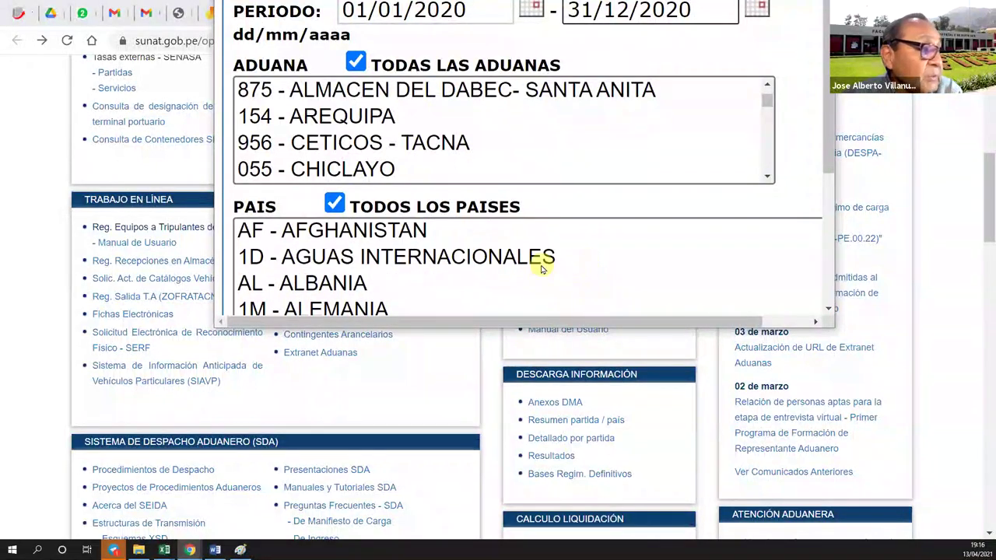
pyautogui.click(337, 207)
# Find and select BR - BRAZIL in the País list of the export query
pyautogui.scroll(-1, 423, 255)
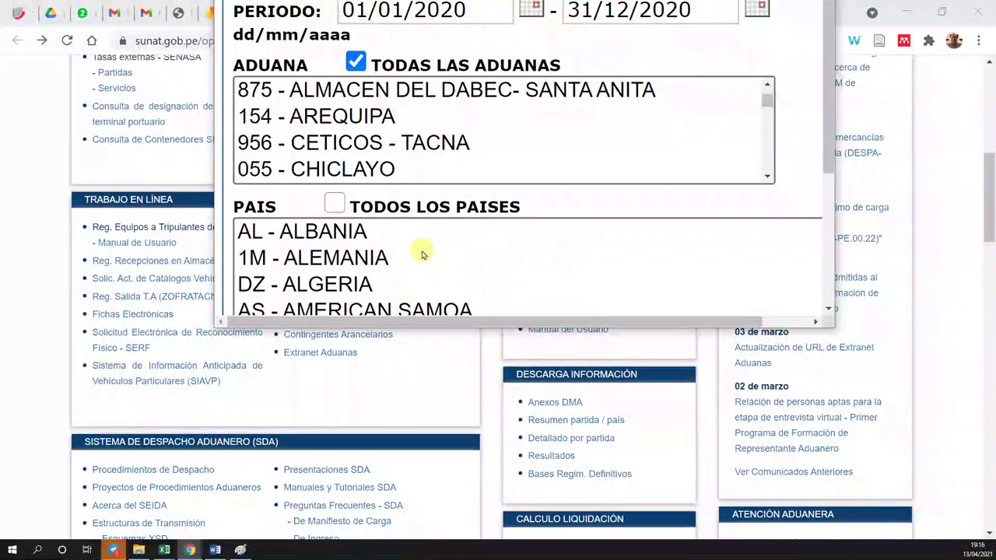
pyautogui.scroll(-2, 423, 255)
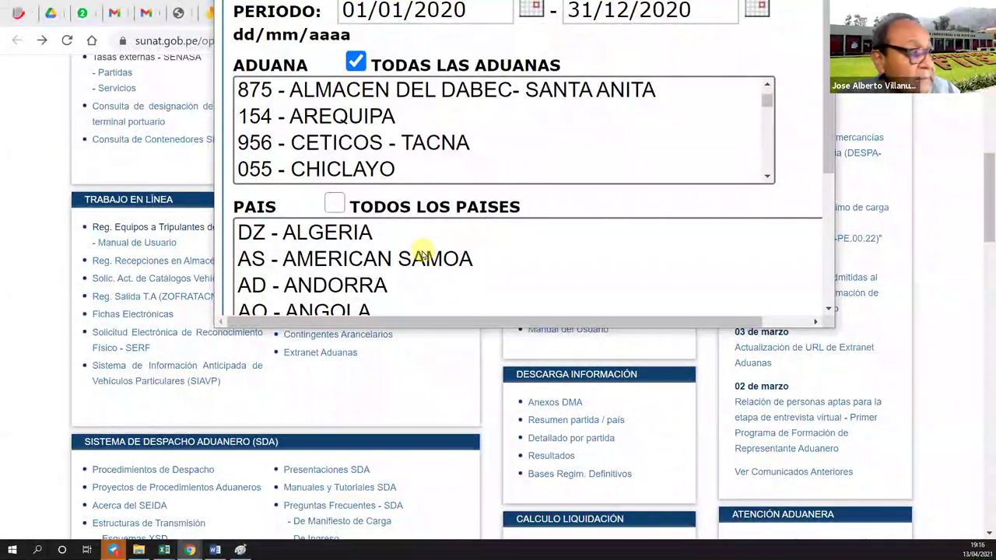
pyautogui.scroll(-4, 412, 256)
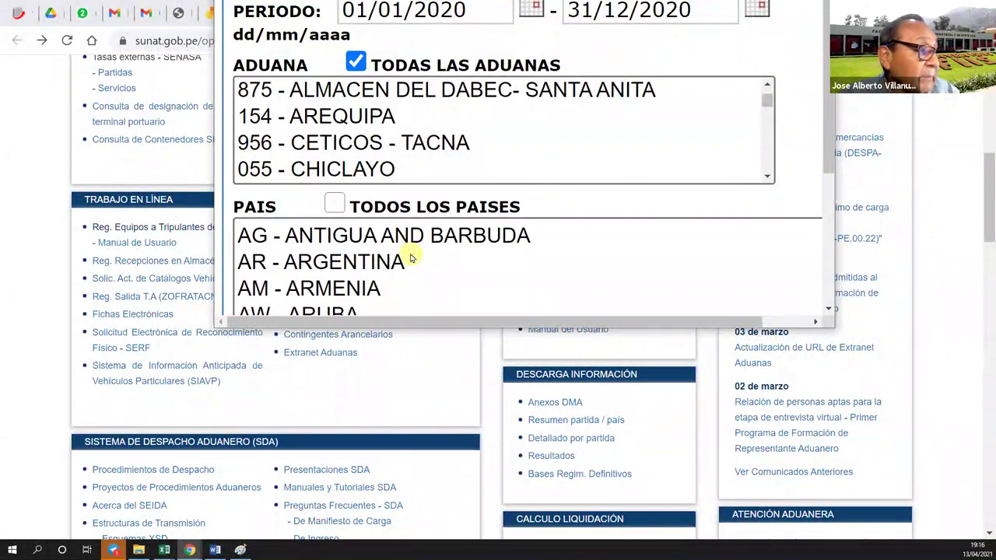
pyautogui.scroll(-4, 411, 258)
pyautogui.click(409, 253)
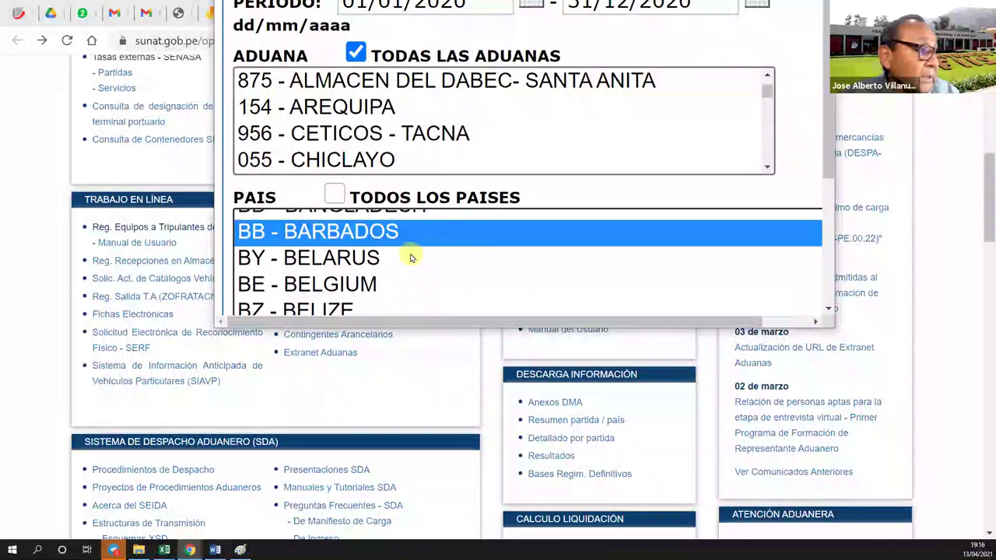
pyautogui.scroll(2, 412, 257)
pyautogui.scroll(-2, 411, 258)
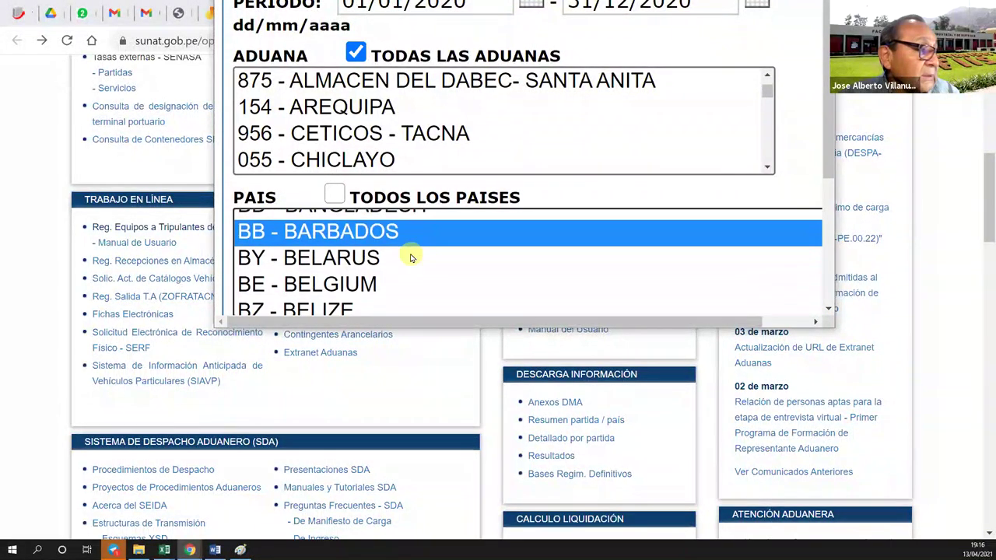
pyautogui.scroll(-1, 412, 258)
pyautogui.click(411, 258)
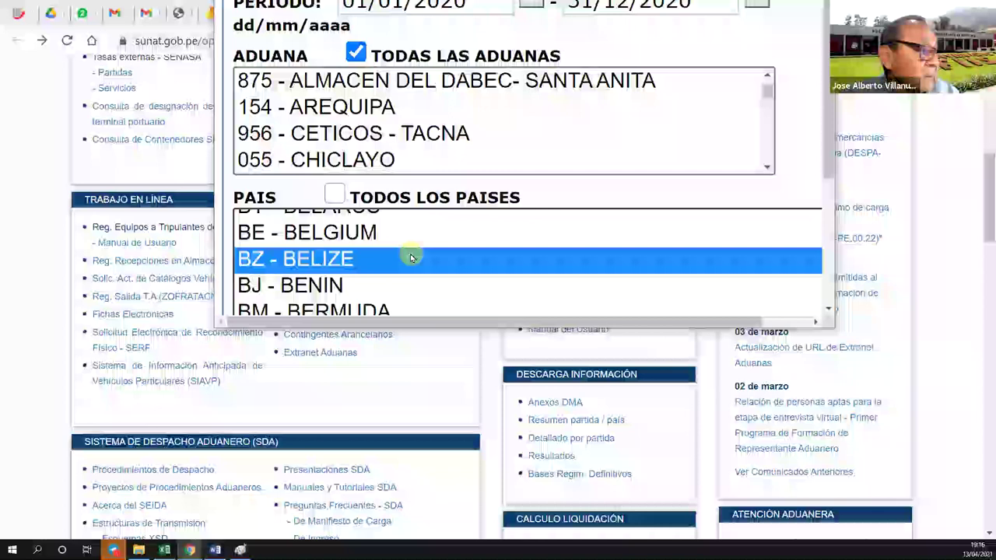
pyautogui.scroll(-1, 410, 257)
pyautogui.scroll(-3, 412, 259)
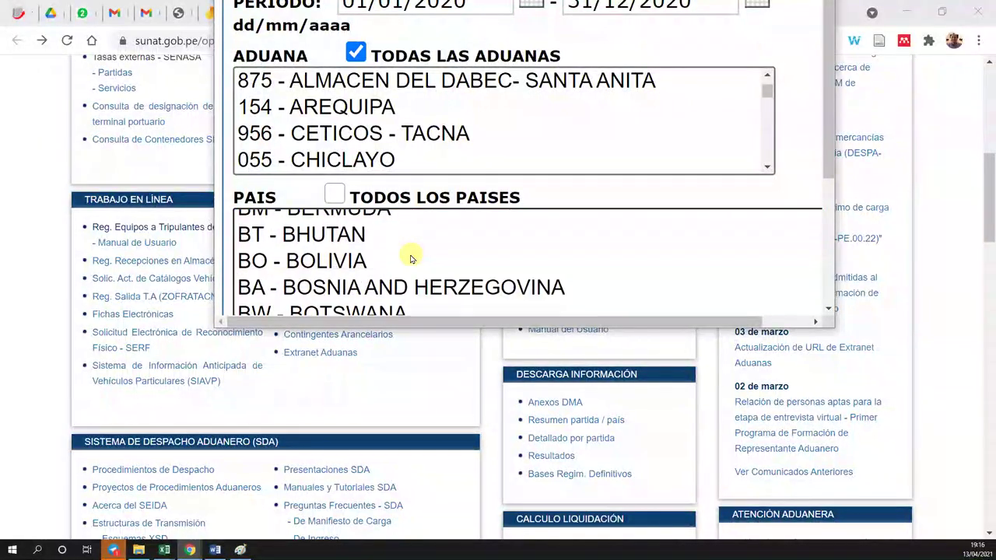
pyautogui.click(391, 263)
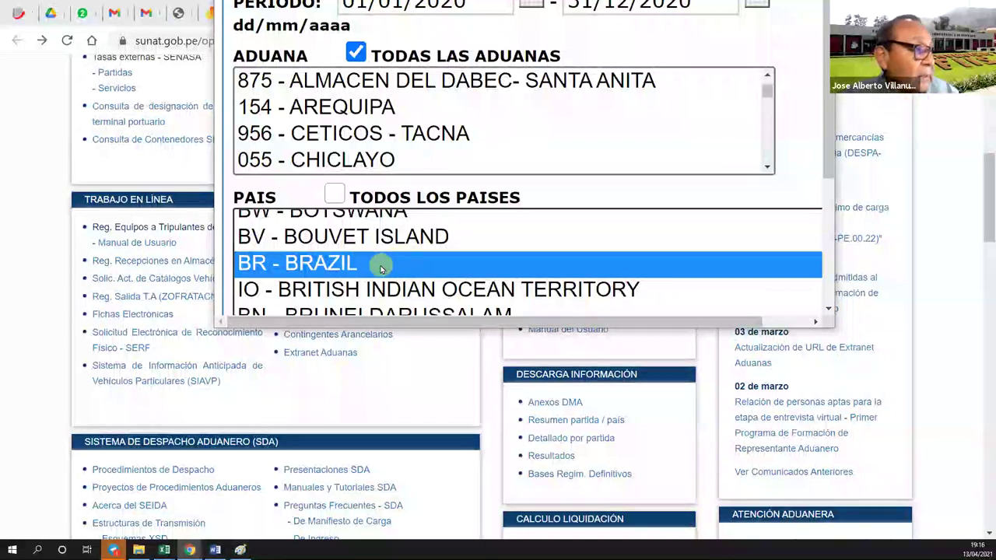
pyautogui.keyDown('ctrl'); pyautogui.click(384, 263); pyautogui.keyUp('ctrl')
pyautogui.click(351, 264)
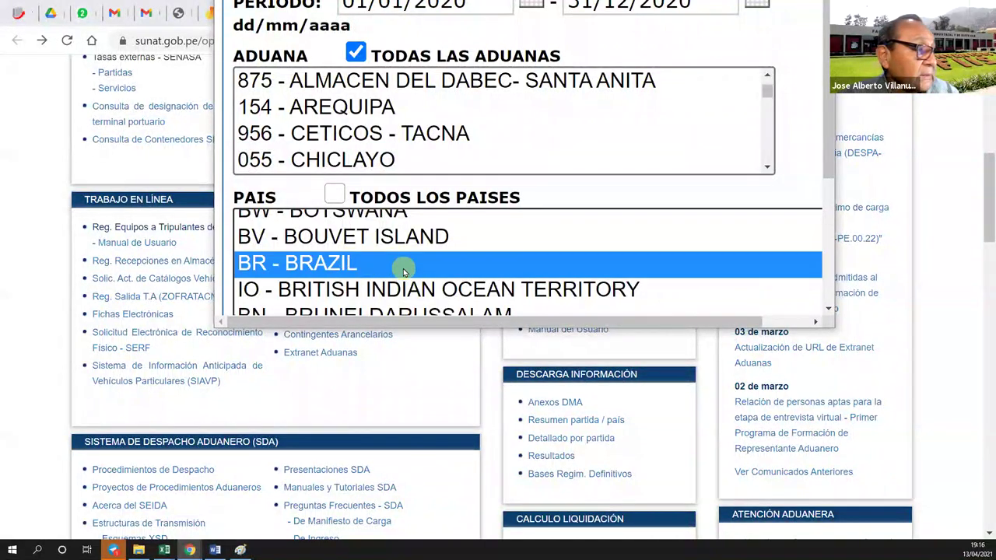
# Find and select US - UNITED STATES in the País list of the export query
pyautogui.hotkey('ctrl', '-')
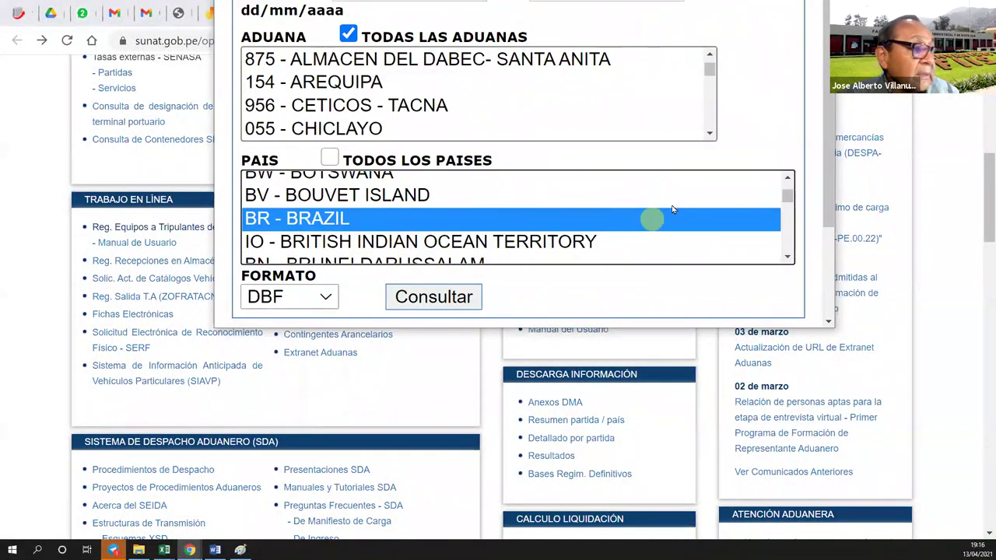
pyautogui.moveTo(788, 193); pyautogui.dragTo(788, 246)
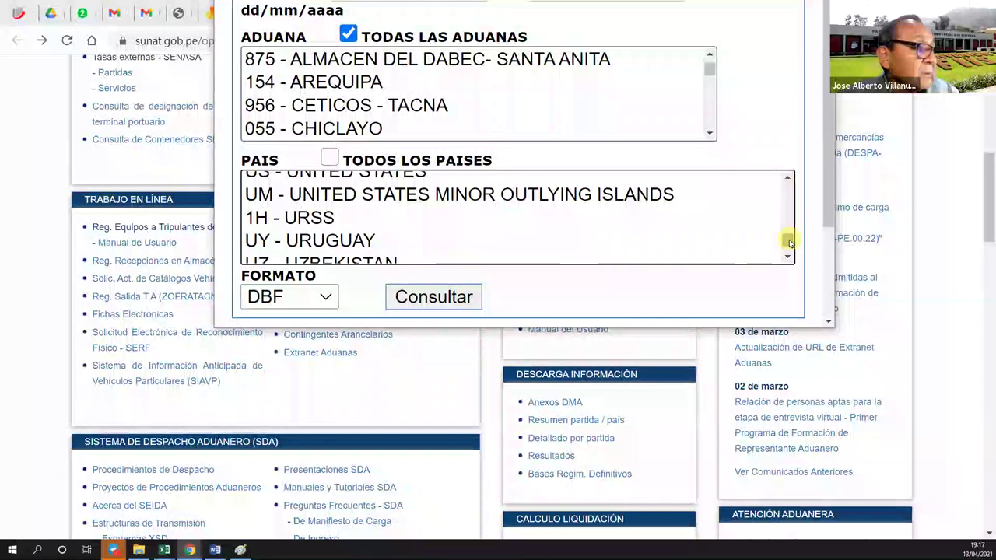
pyautogui.click(424, 174)
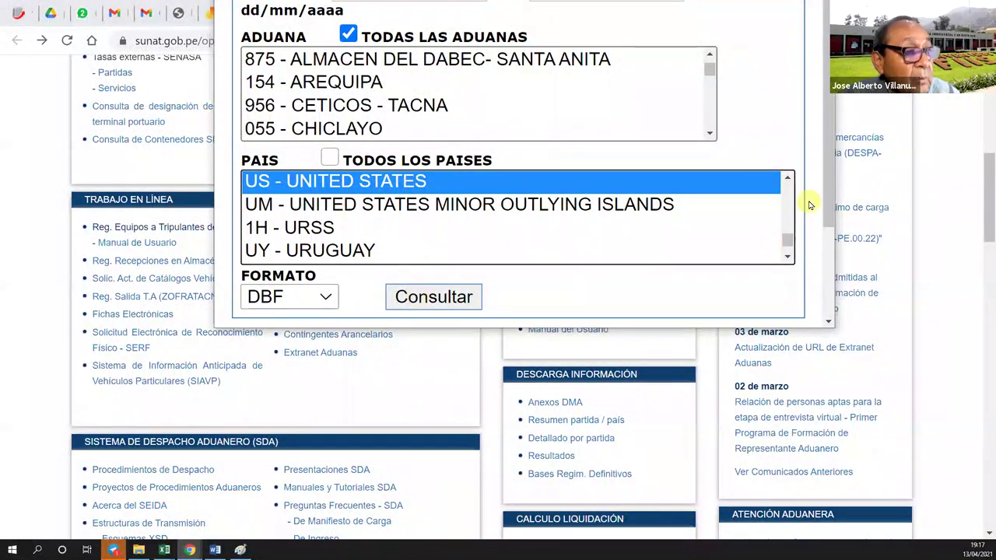
# Submit the export query in DBF format and check the name assigned to the request
pyautogui.moveTo(825, 196); pyautogui.dragTo(824, 278)
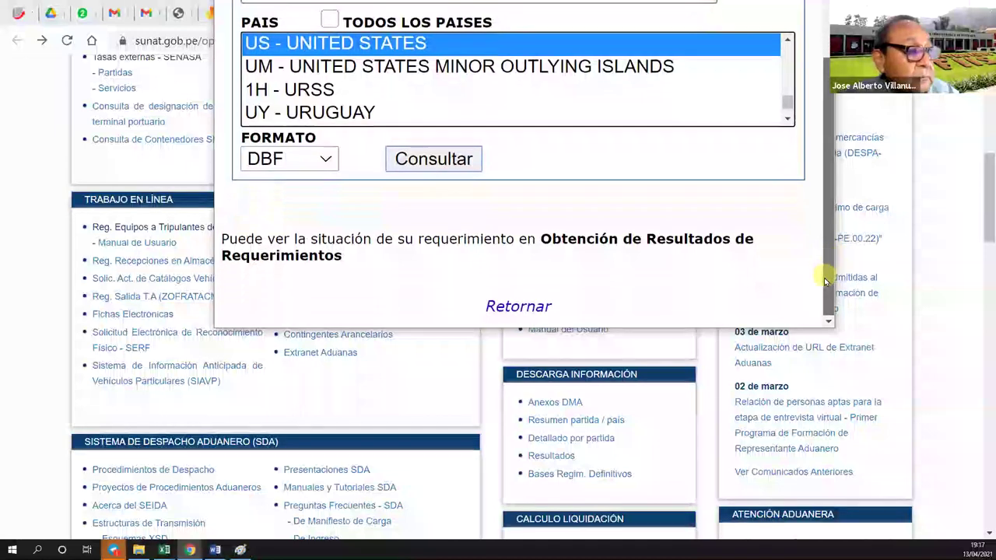
pyautogui.click(440, 165)
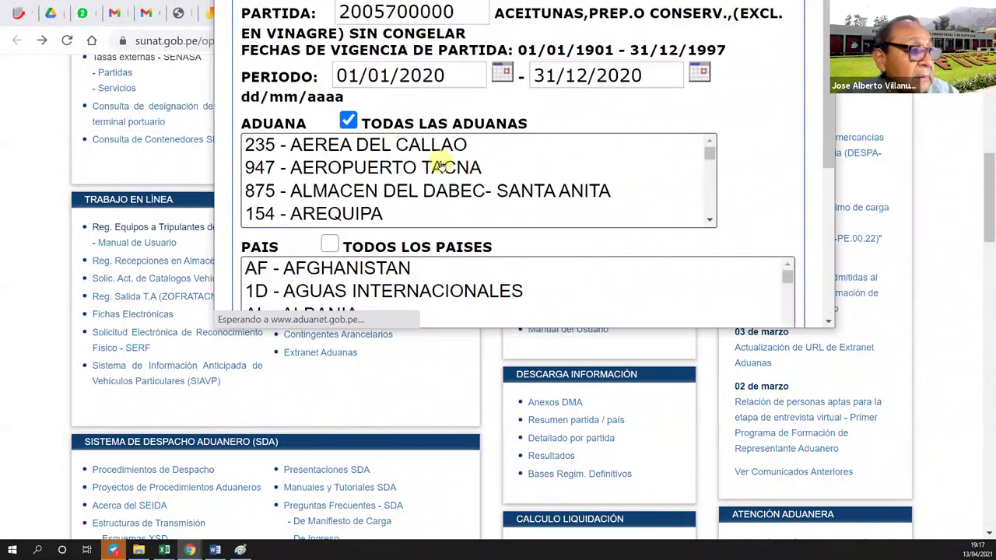
pyautogui.moveTo(821, 133); pyautogui.dragTo(826, 278)
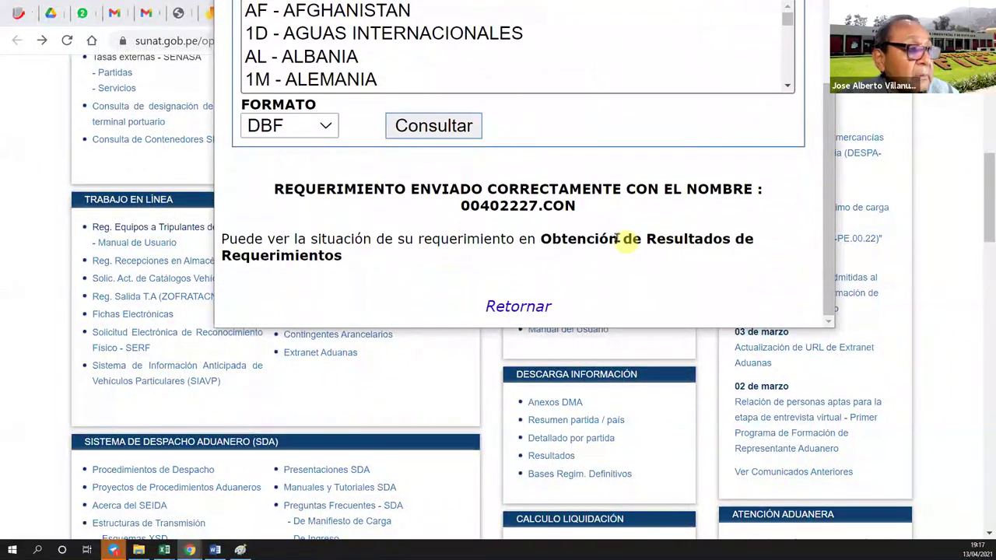
pyautogui.moveTo(586, 209); pyautogui.dragTo(459, 206)
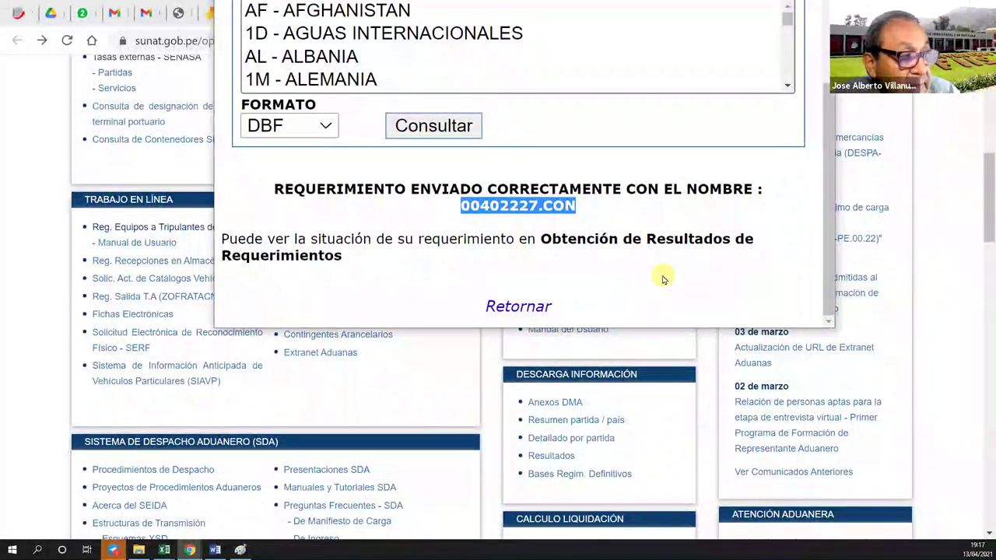
pyautogui.click(664, 279)
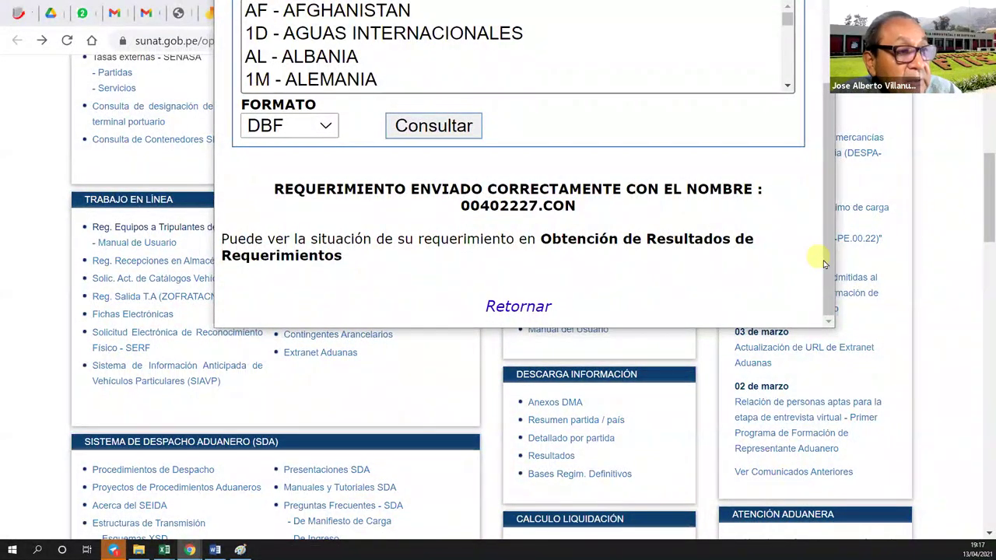
pyautogui.moveTo(825, 264); pyautogui.dragTo(829, 92)
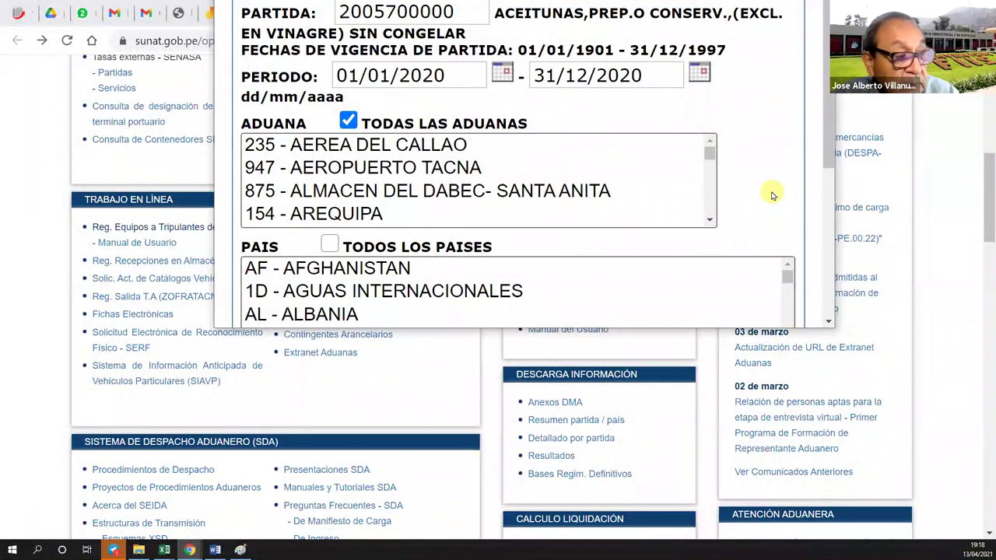
# Open the Resultados page of Descarga Información and reduce the page zoom to fit more of the request list
pyautogui.click(544, 459)
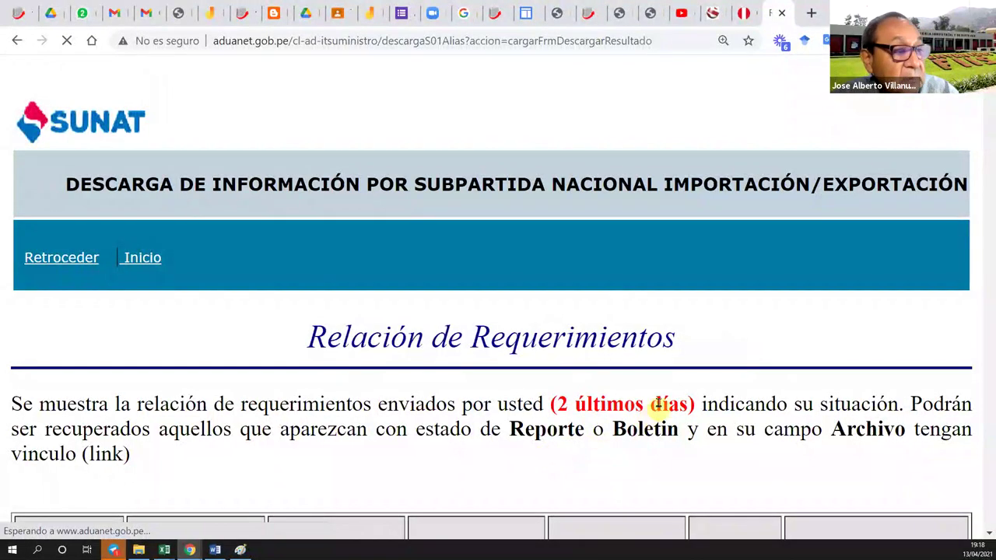
pyautogui.scroll(-2, 659, 396)
pyautogui.scroll(-1, 757, 331)
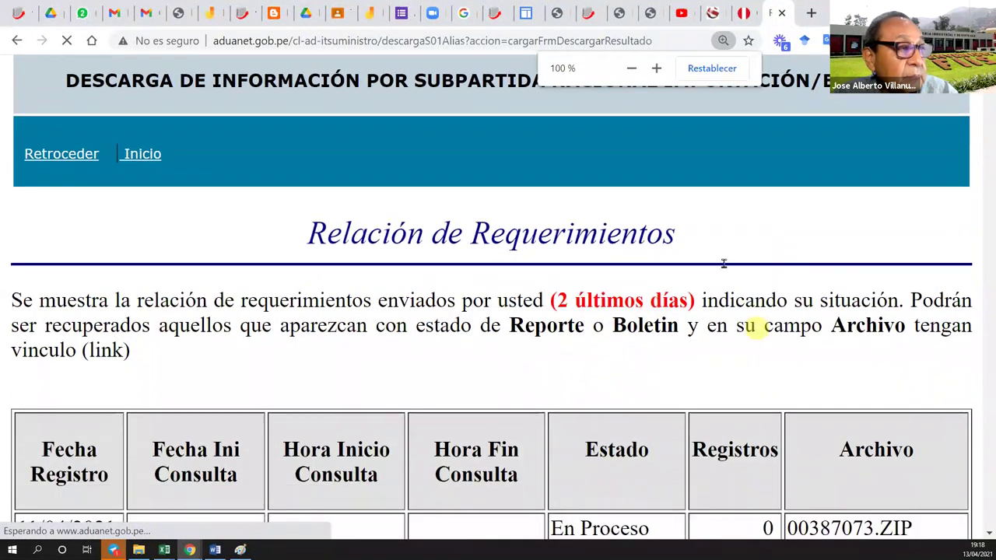
pyautogui.scroll(-1, 684, 145)
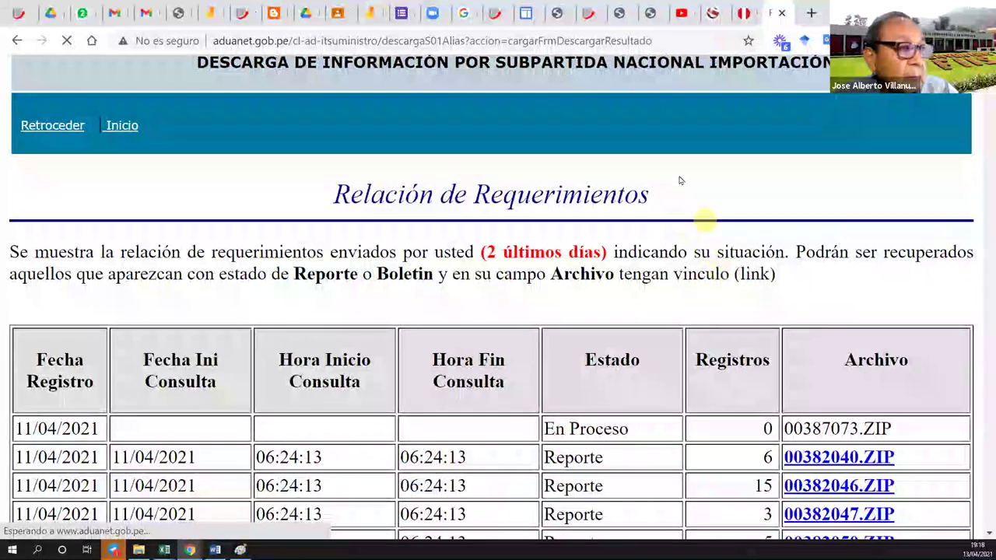
pyautogui.scroll(-2, 615, 85)
pyautogui.scroll(1, 620, 88)
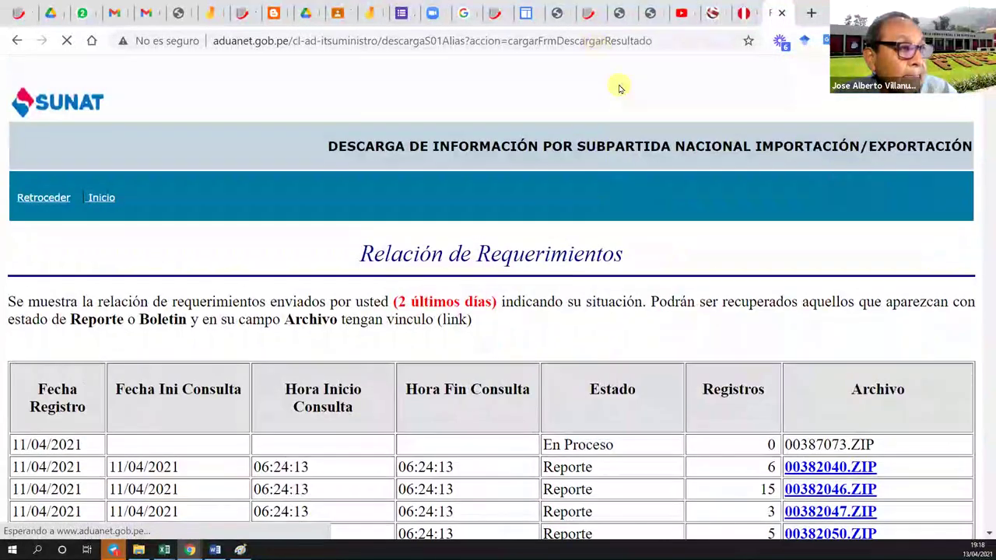
pyautogui.scroll(-1, 627, 83)
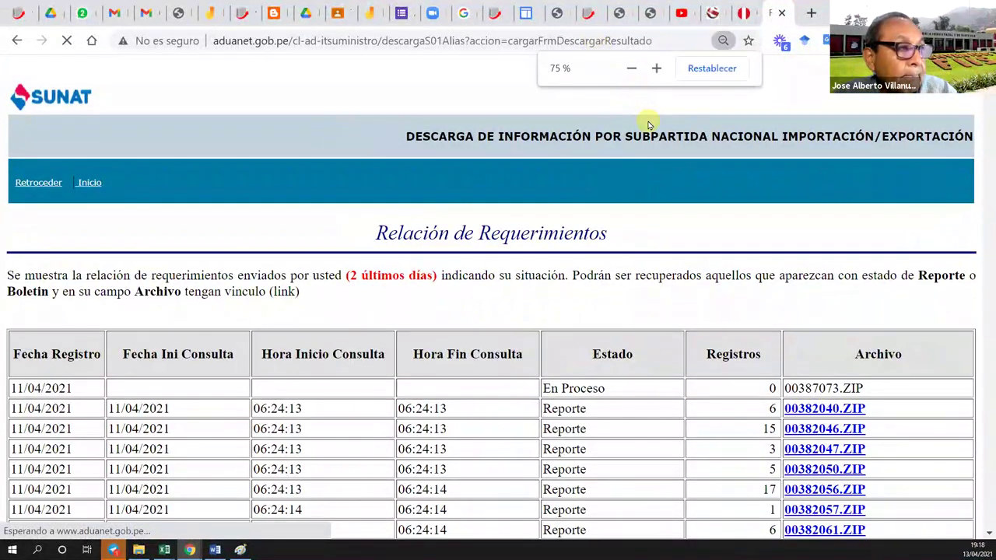
pyautogui.scroll(-2, 685, 342)
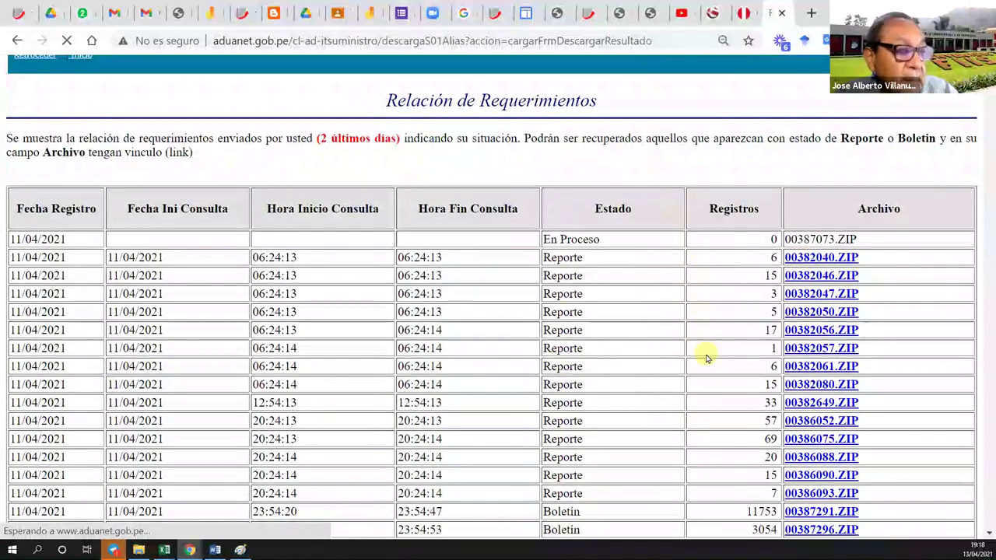
pyautogui.scroll(-1, 707, 358)
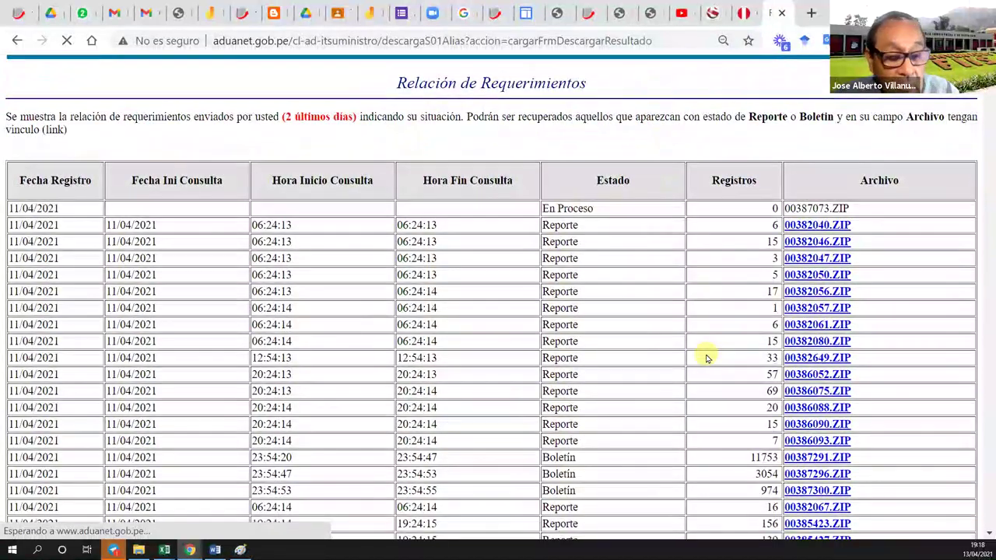
pyautogui.scroll(-1, 707, 358)
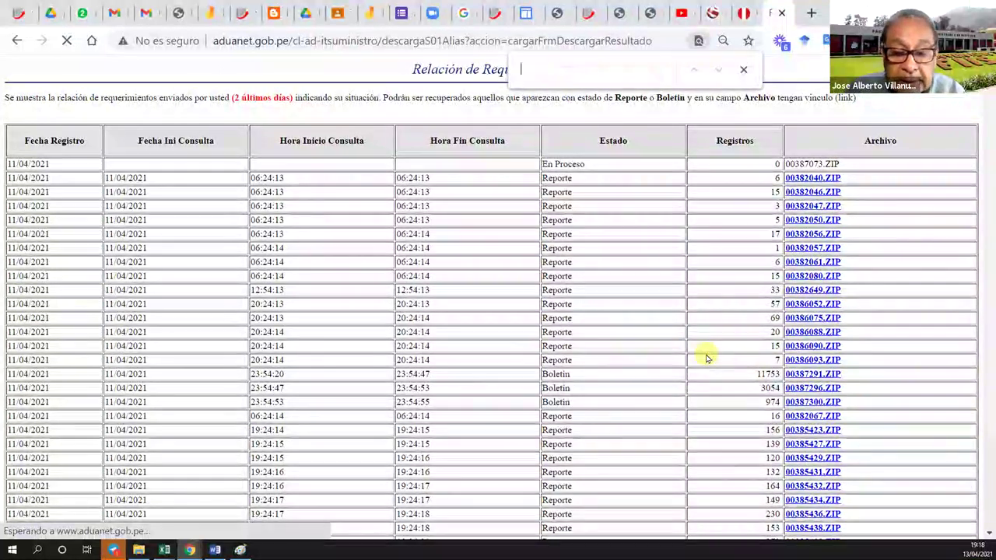
# Search the request list for 00402227 and check the status of its ZIP file
pyautogui.write('00')
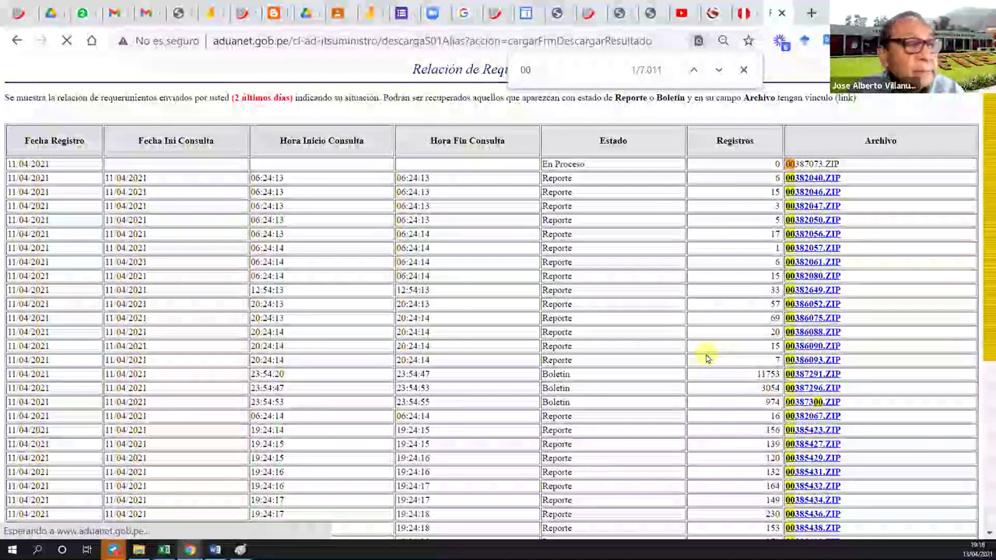
pyautogui.write('40')
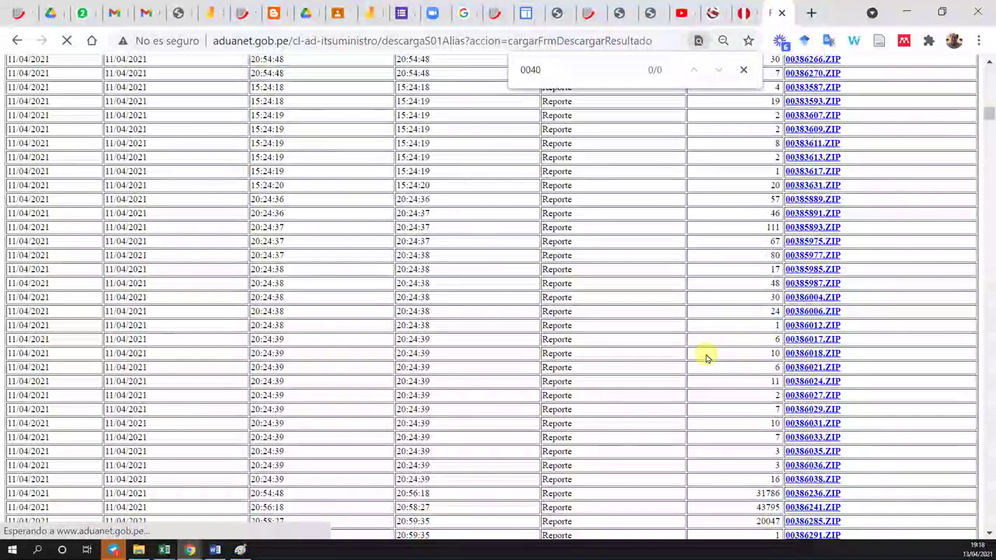
pyautogui.write('22')
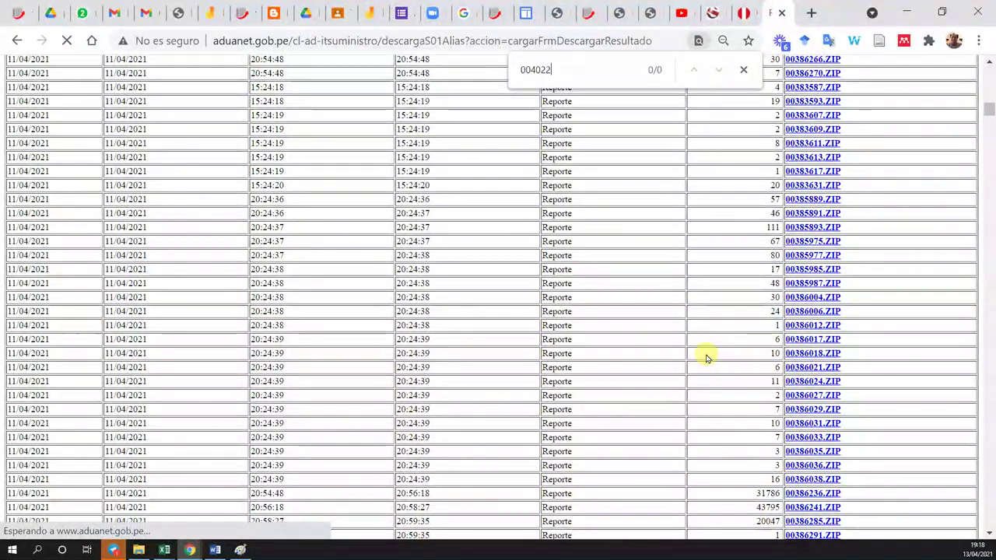
pyautogui.write('27')
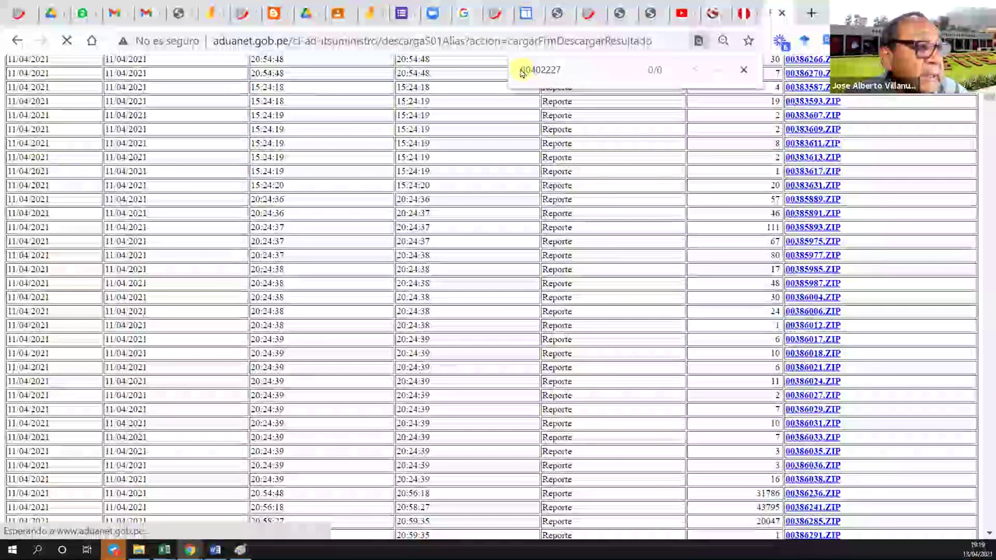
pyautogui.click(985, 94)
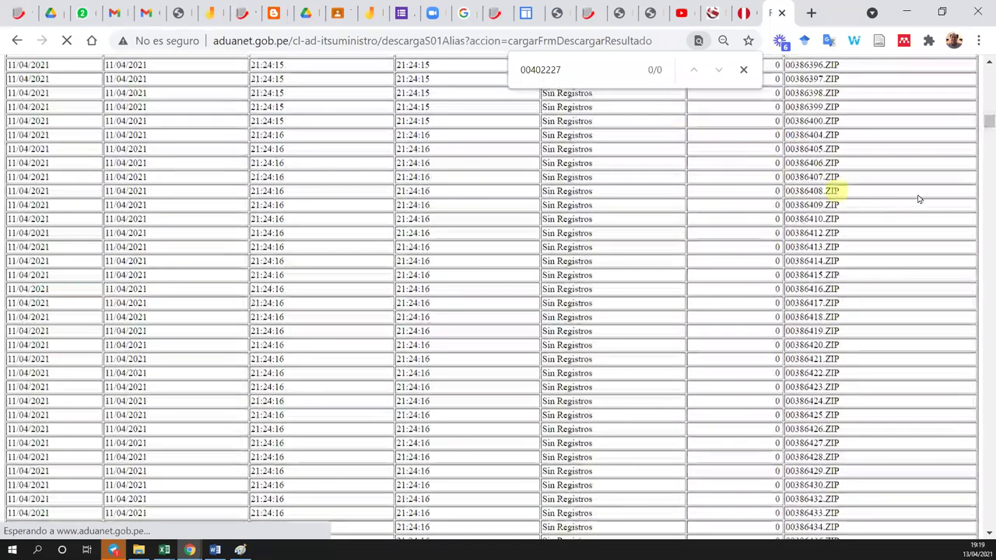
pyautogui.click(918, 198)
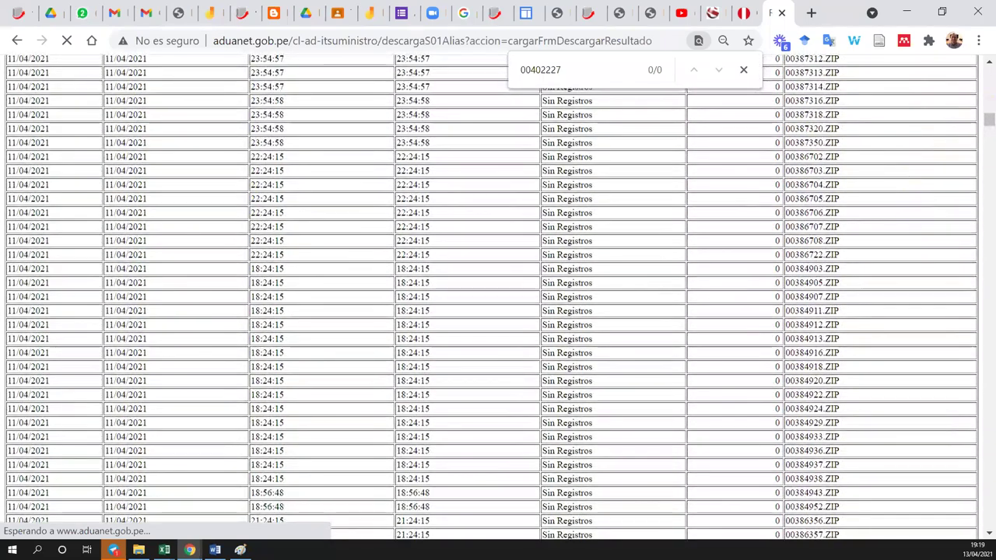
pyautogui.scroll(15, 982, 65)
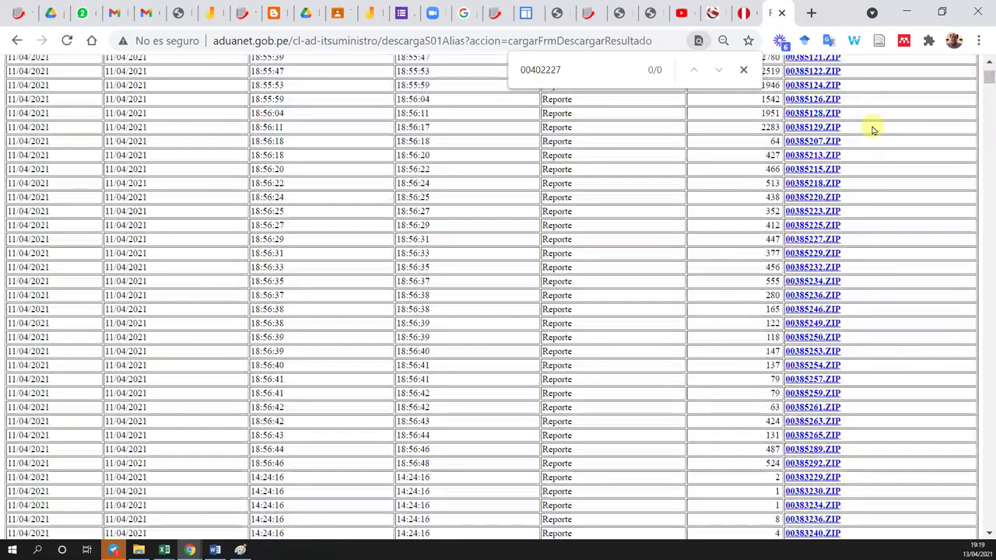
pyautogui.press('Return')
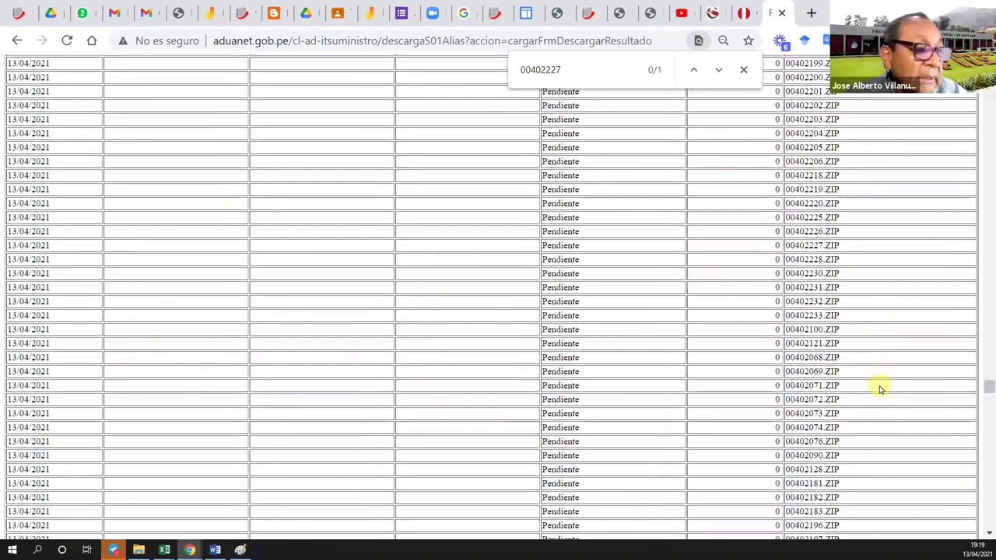
pyautogui.scroll(-1, 864, 416)
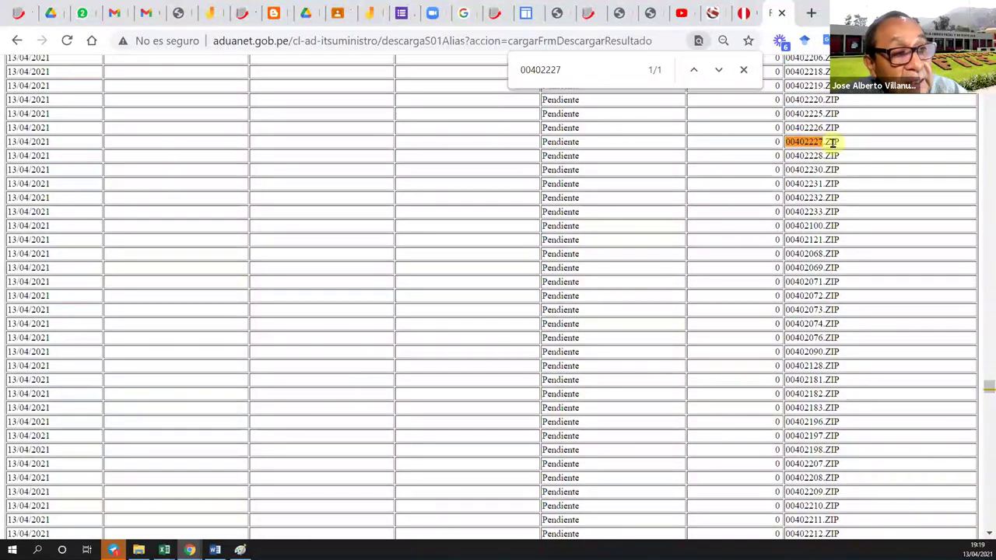
# Examine the earlier requests in the list for a report that is ready to download
pyautogui.scroll(5, 882, 185)
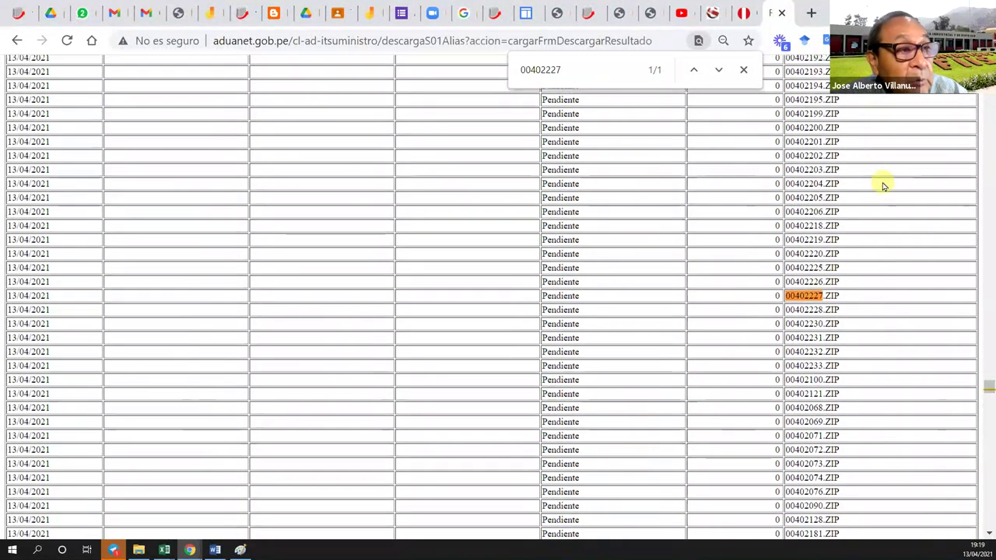
pyautogui.scroll(5, 883, 185)
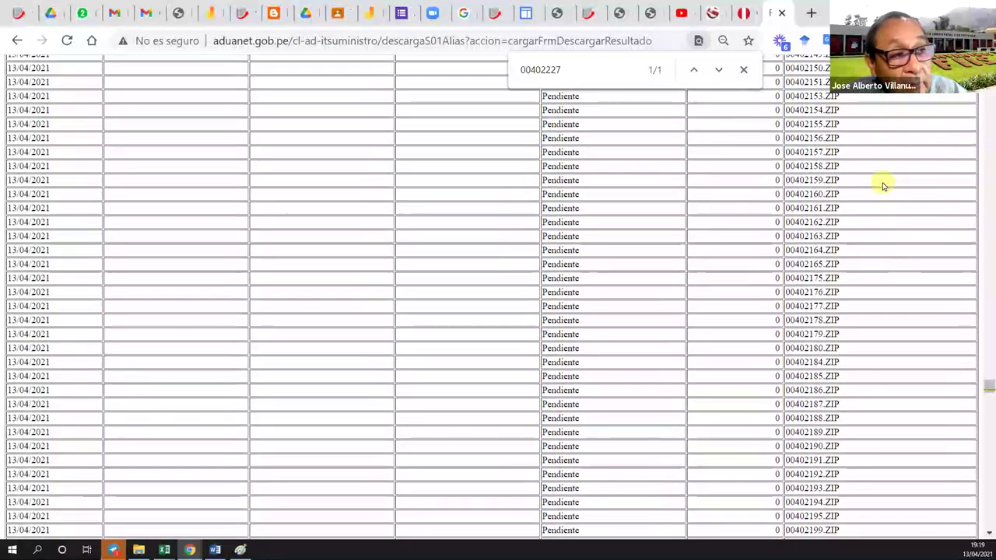
pyautogui.scroll(6, 882, 185)
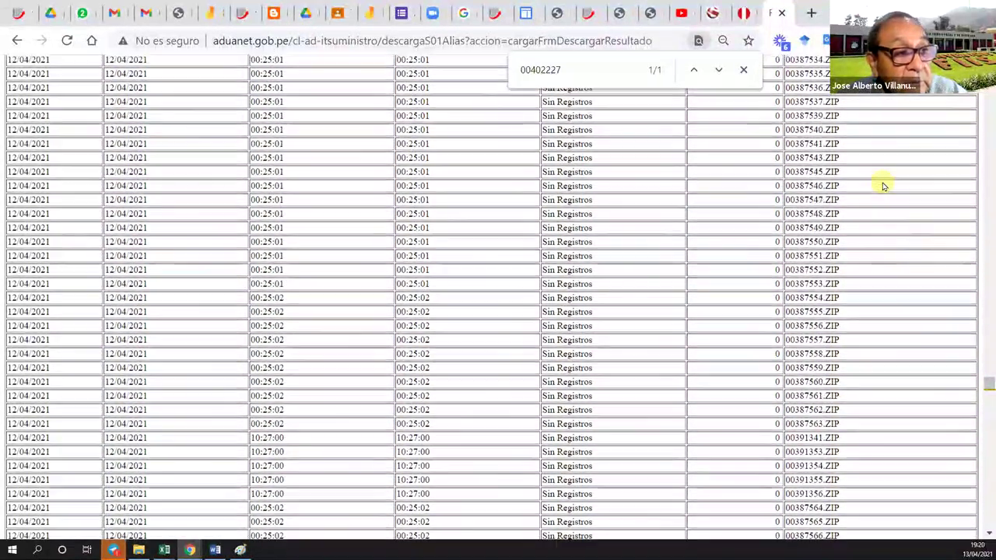
pyautogui.scroll(2, 884, 187)
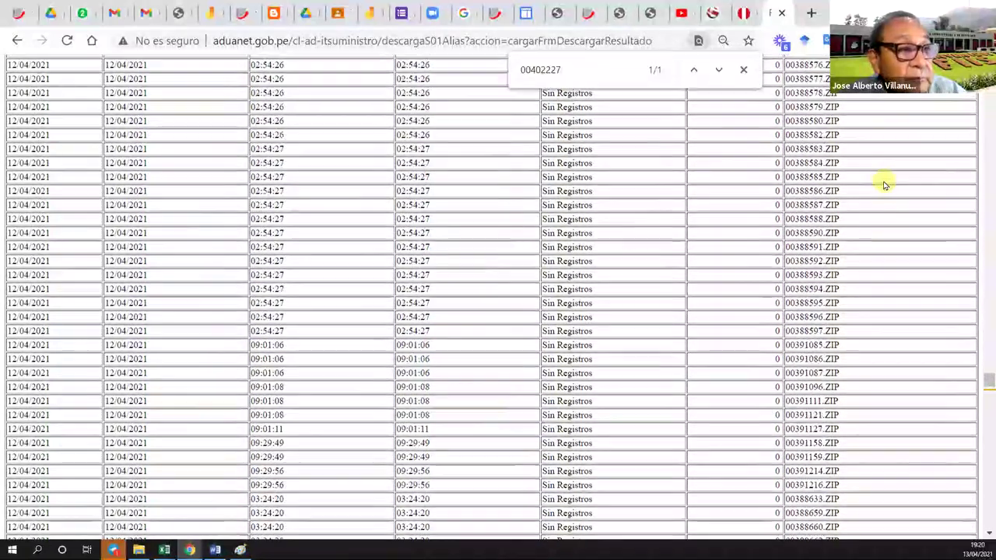
pyautogui.scroll(6, 885, 185)
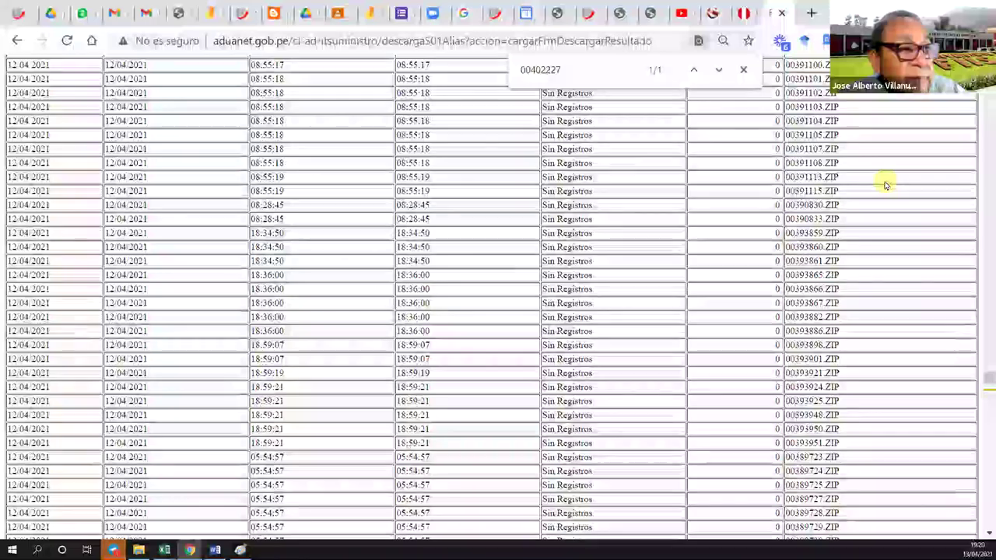
pyautogui.scroll(7, 884, 185)
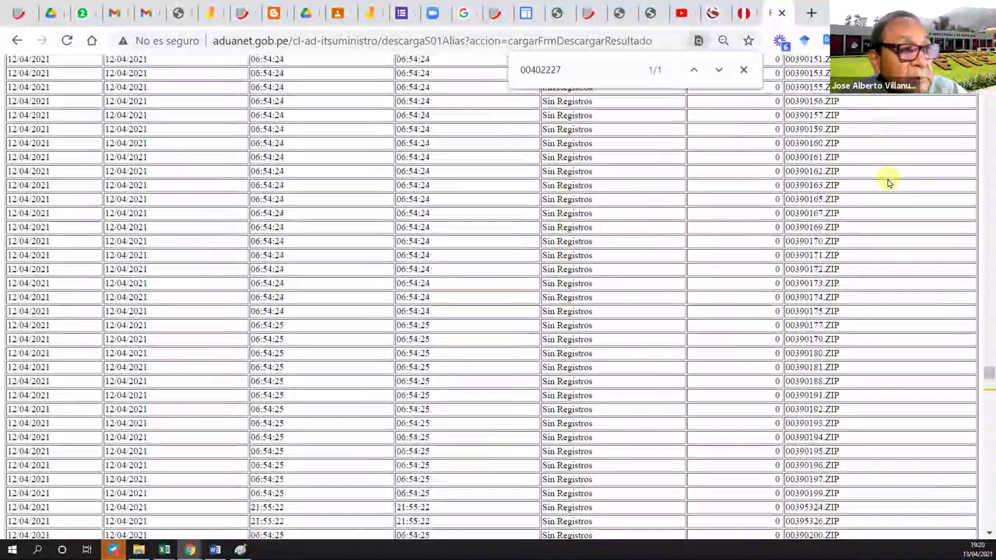
pyautogui.scroll(1, 894, 183)
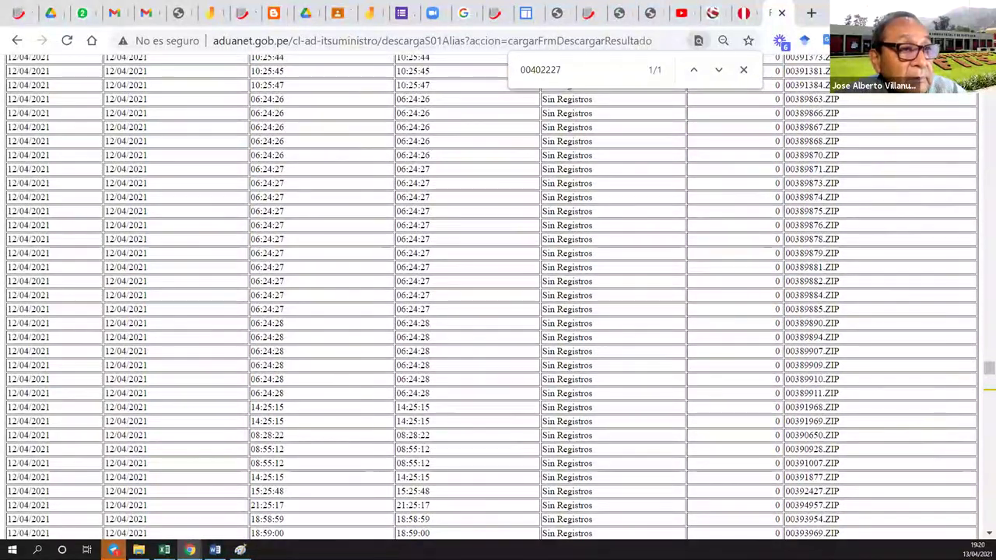
pyautogui.scroll(4, 498, 296)
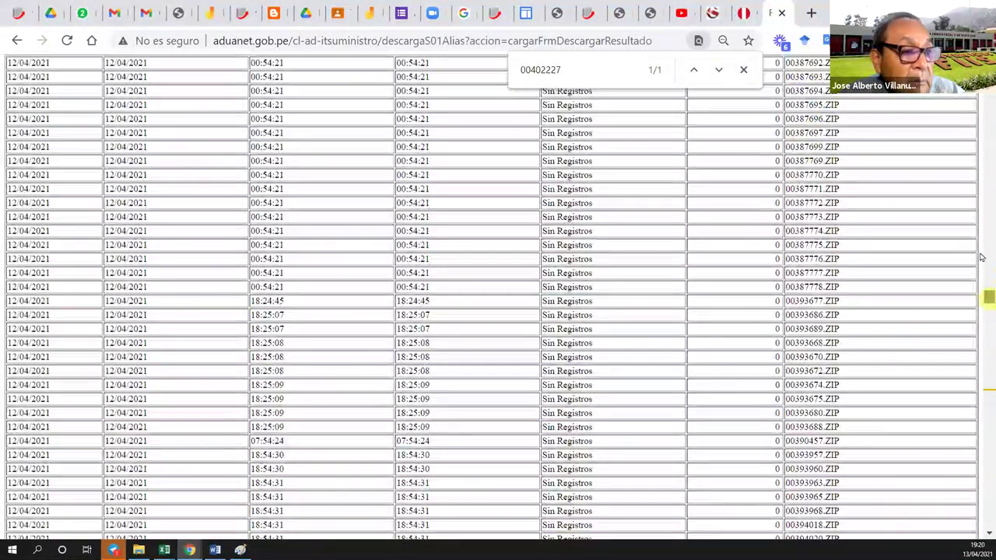
# Locate the completed report 00388351.ZIP in the request list, download it and open the archive
pyautogui.moveTo(988, 295); pyautogui.dragTo(988, 240)
pyautogui.scroll(-5, 911, 311)
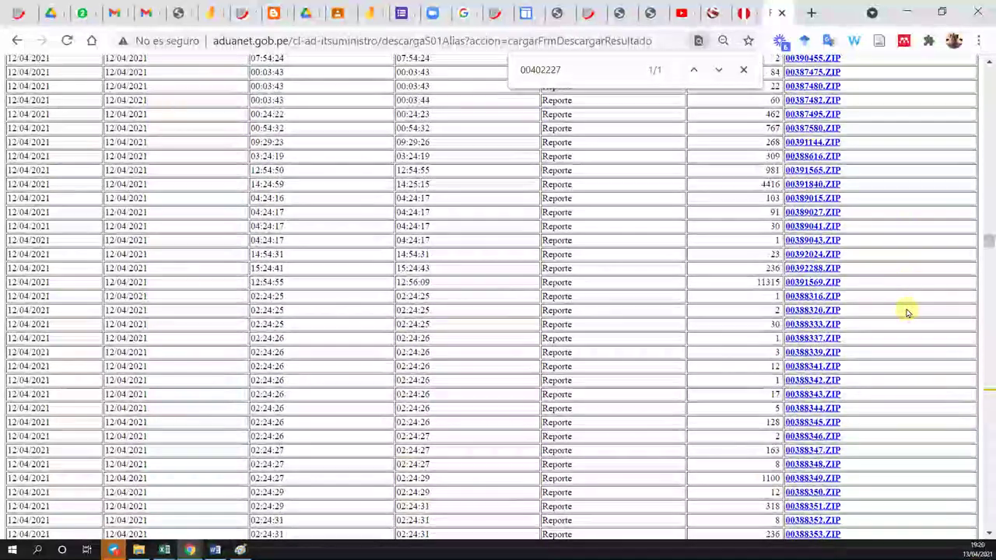
pyautogui.scroll(-4, 907, 312)
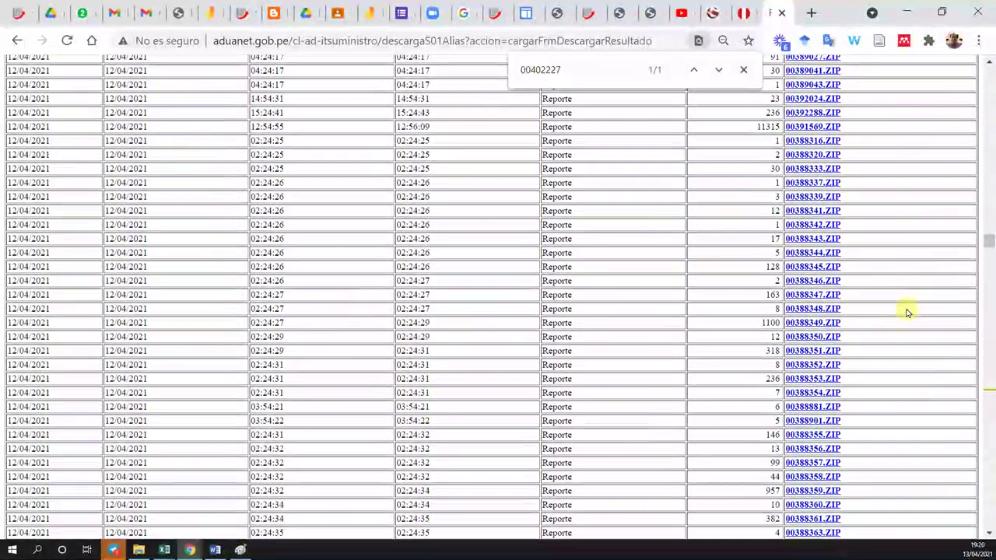
pyautogui.scroll(-2, 907, 312)
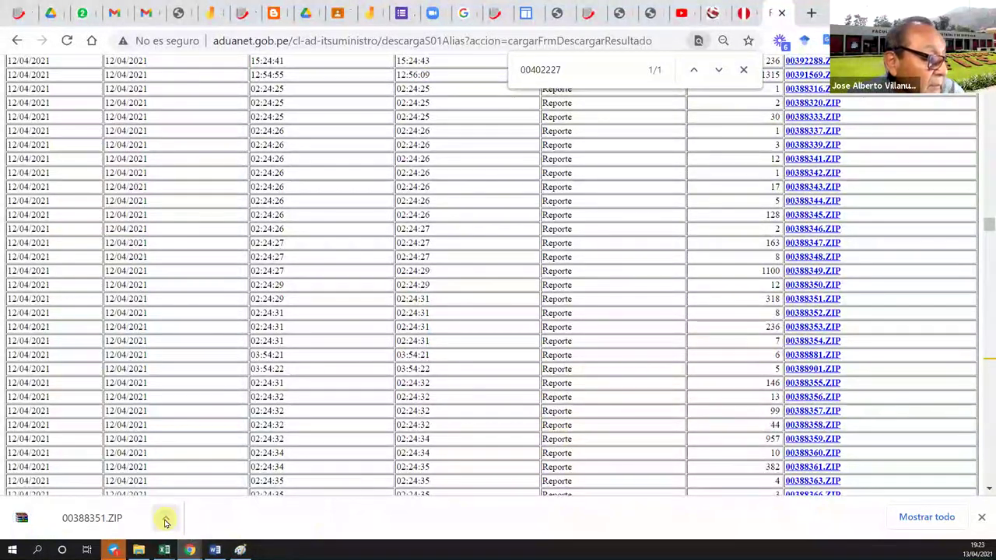
pyautogui.click(165, 521)
pyautogui.click(207, 418)
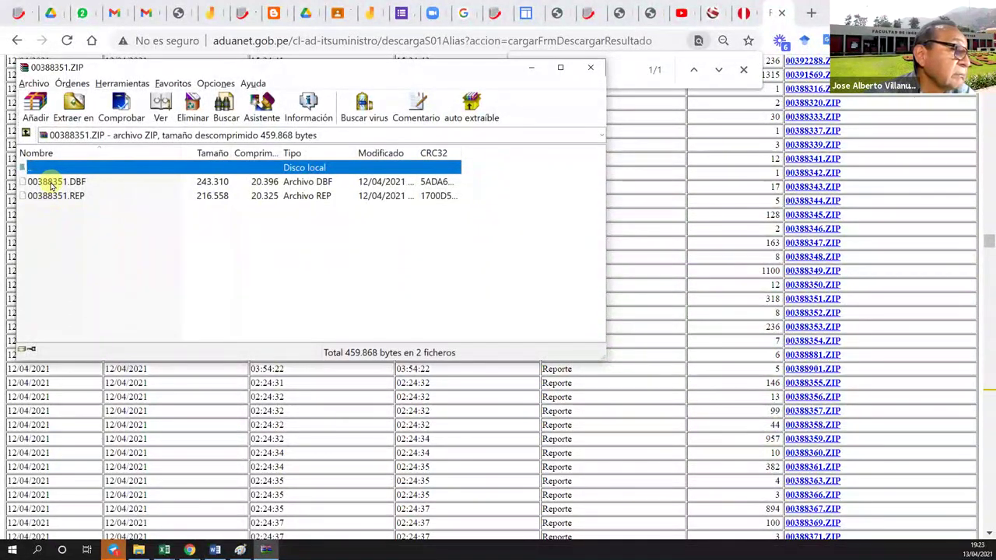
# Extract 00388351.DBF from the archive to the desktop (Escritorio) and minimize the archive window
pyautogui.click(51, 183)
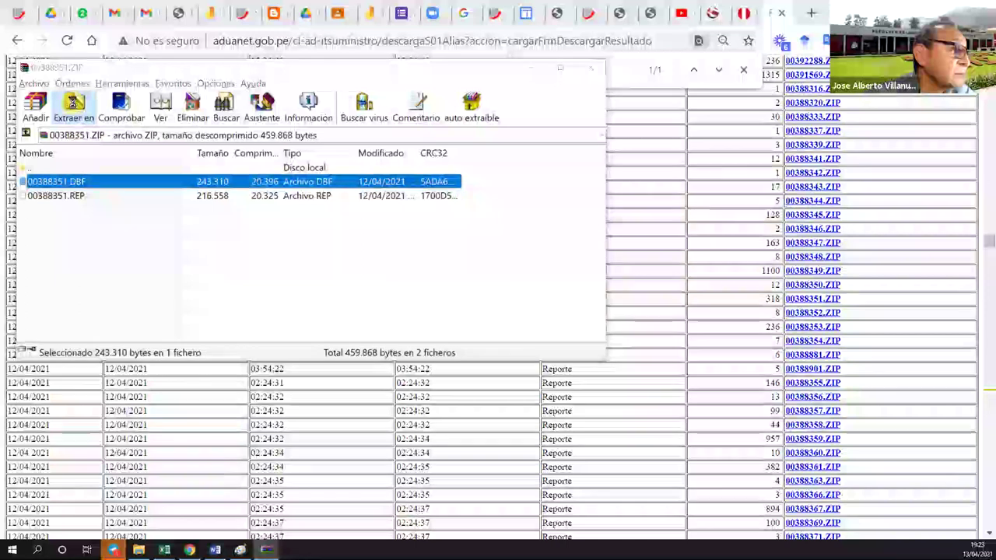
pyautogui.click(74, 107)
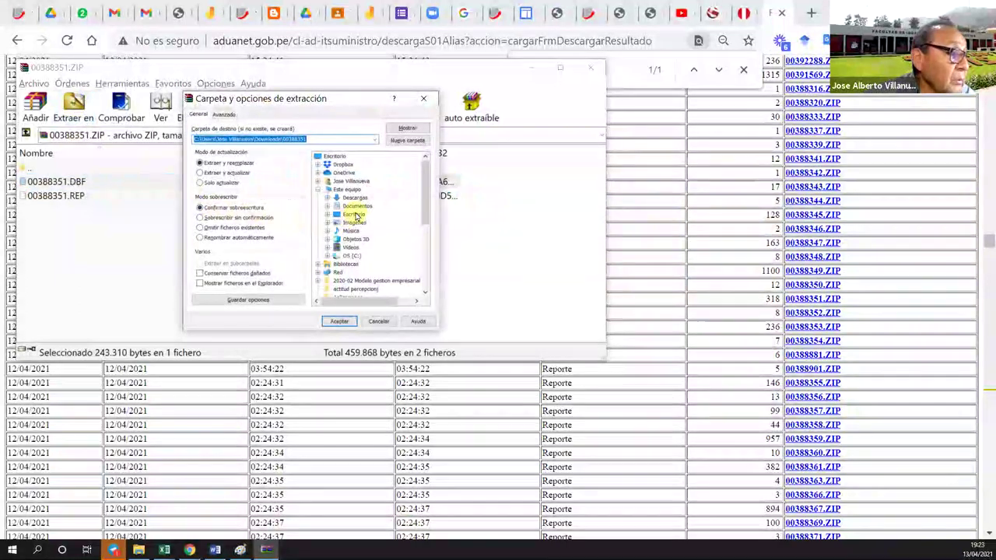
pyautogui.click(340, 322)
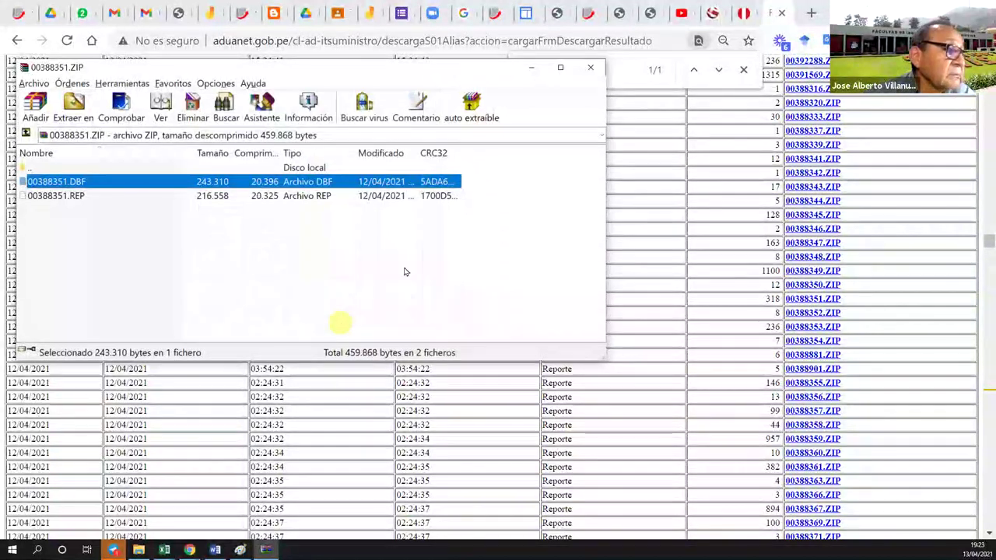
pyautogui.click(529, 69)
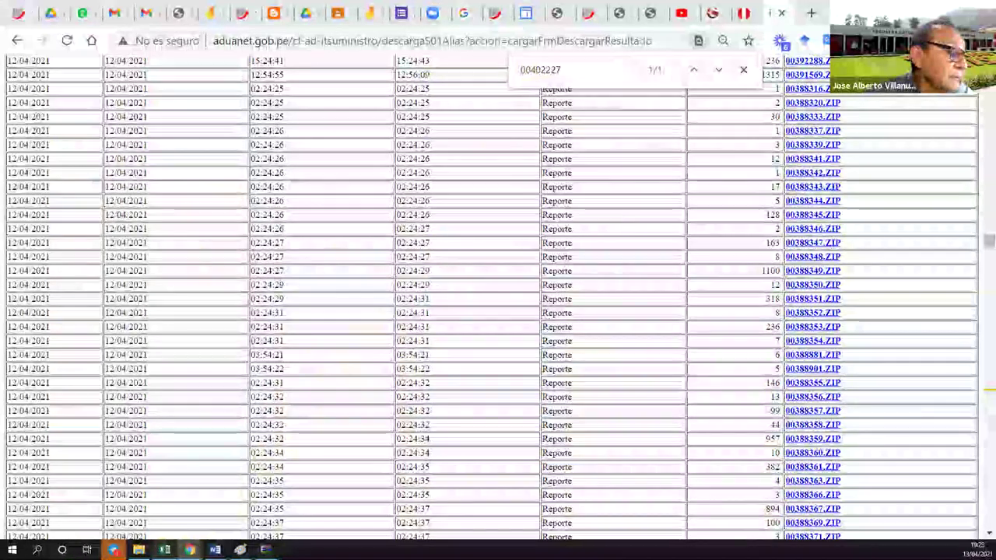
# Switch to Excel and open 00388351.DBF from the desktop, listing all file types
pyautogui.moveTo(164, 550)
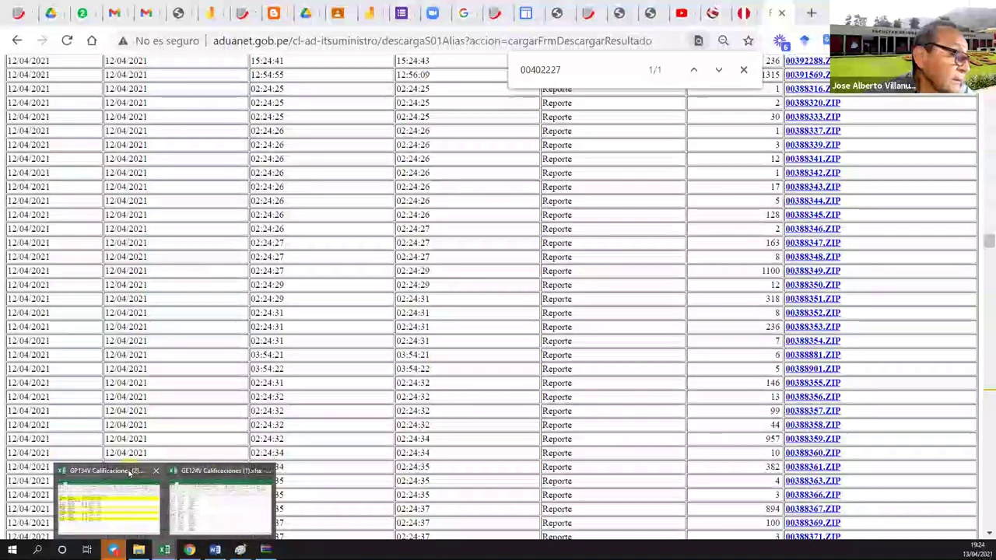
pyautogui.click(209, 473)
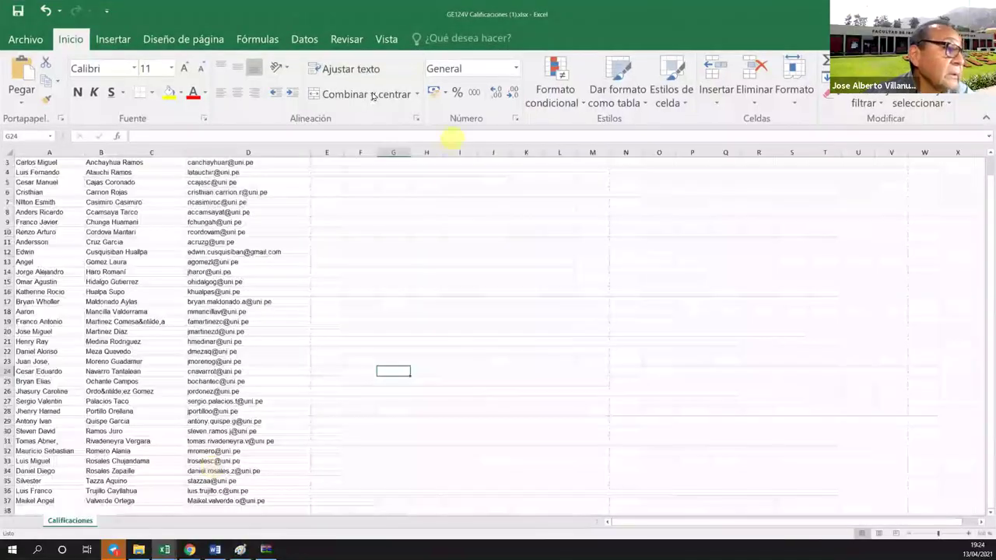
pyautogui.click(28, 39)
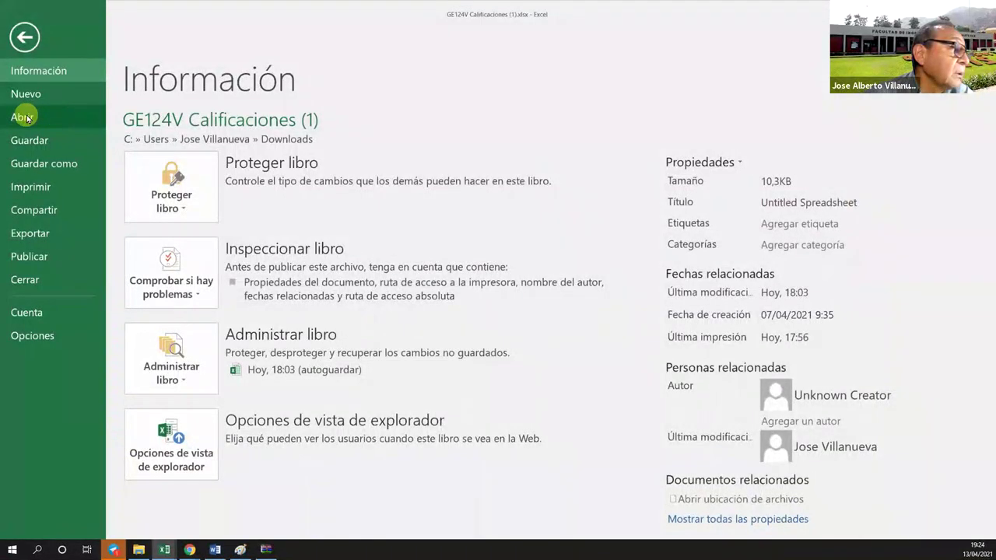
pyautogui.click(25, 118)
pyautogui.click(197, 309)
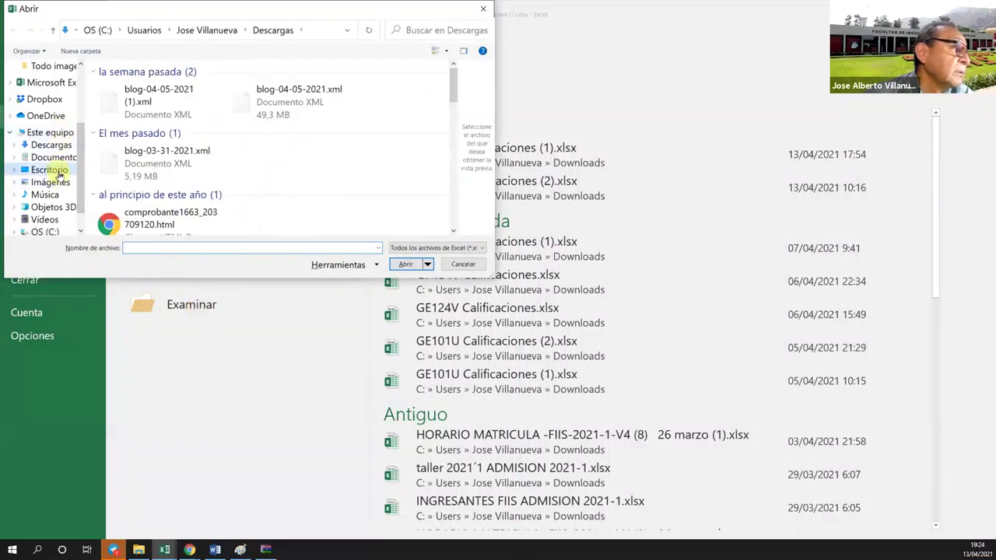
pyautogui.click(59, 172)
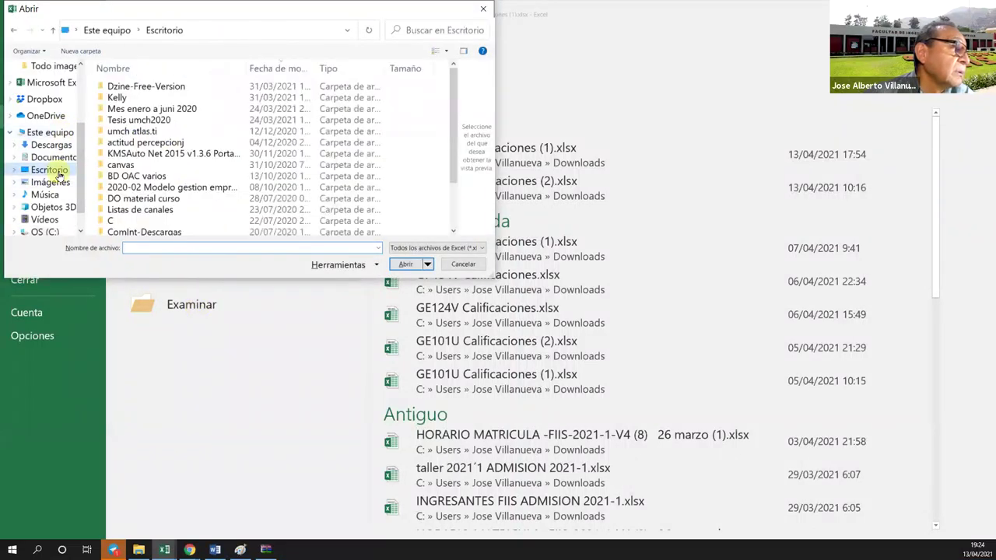
pyautogui.click(448, 249)
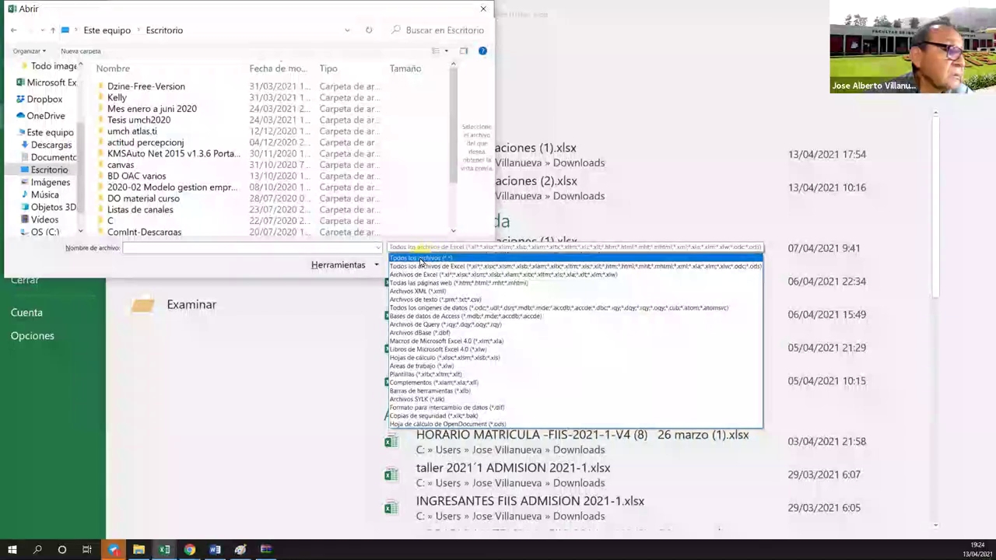
pyautogui.click(429, 258)
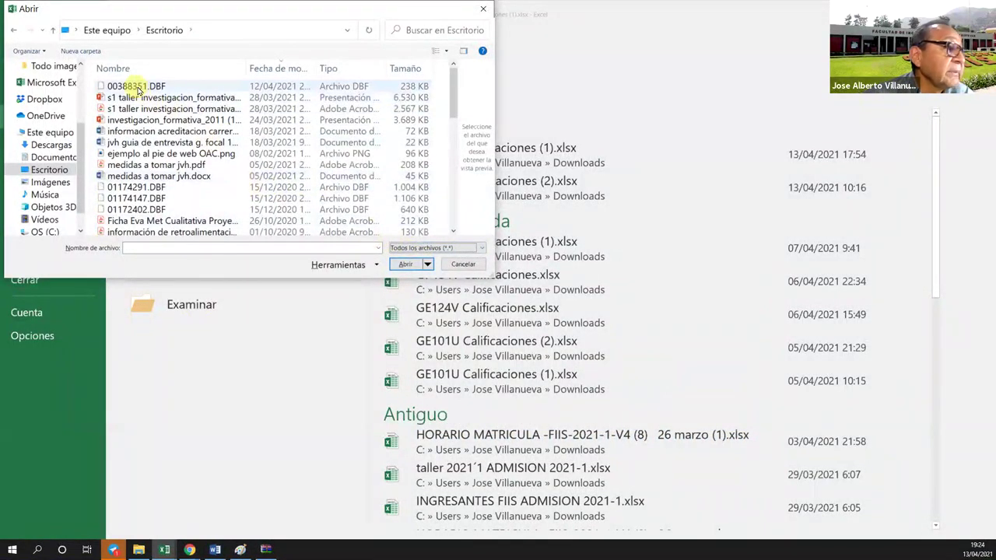
pyautogui.doubleClick(148, 89)
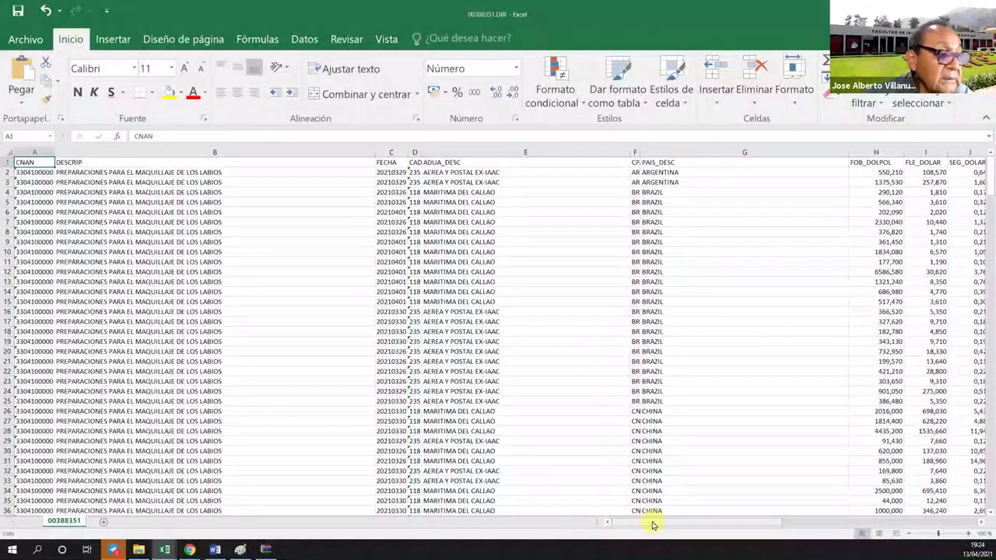
# Examine the records and columns of the 00388351 sheet from the first row to the last
pyautogui.moveTo(652, 526); pyautogui.dragTo(561, 478)
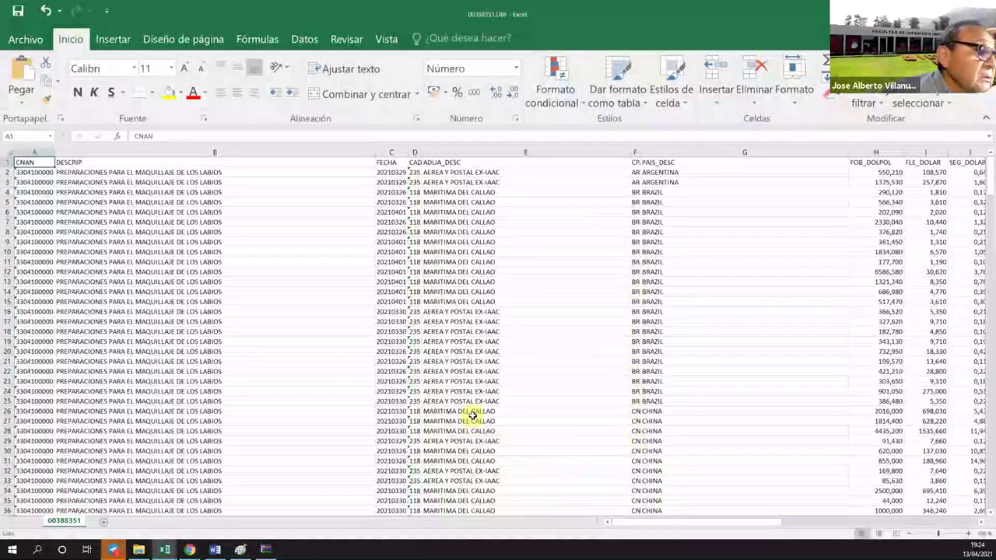
pyautogui.scroll(-5, 463, 420)
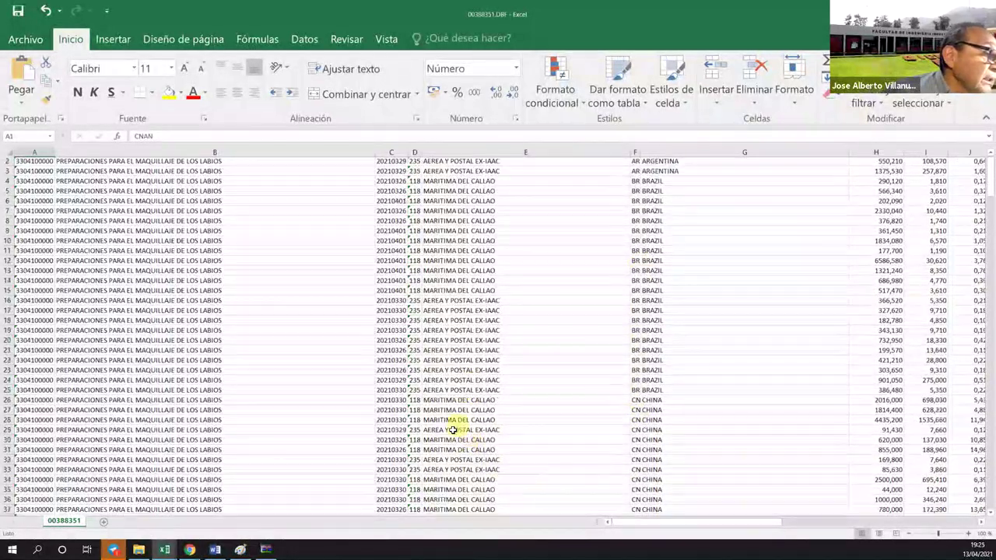
pyautogui.scroll(-5, 463, 445)
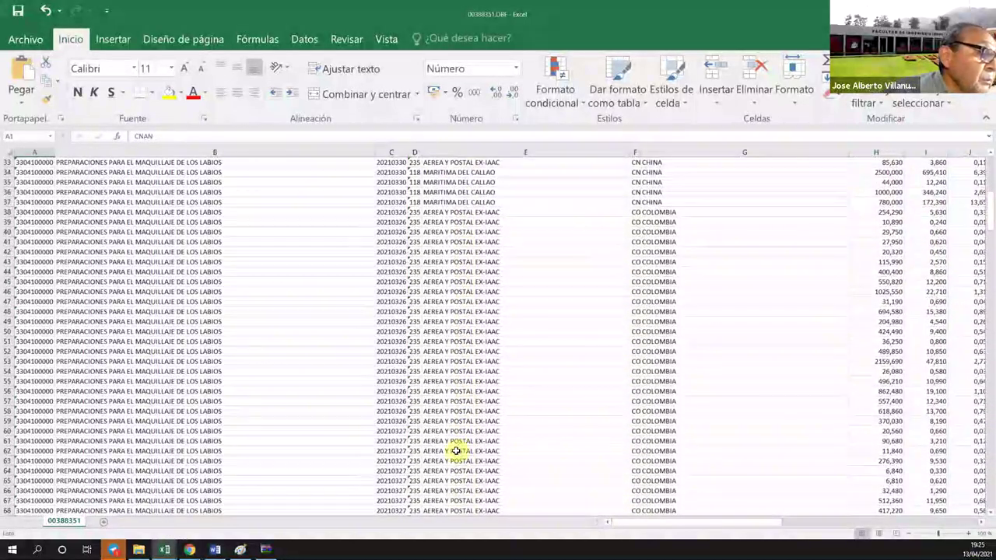
pyautogui.scroll(-6, 454, 451)
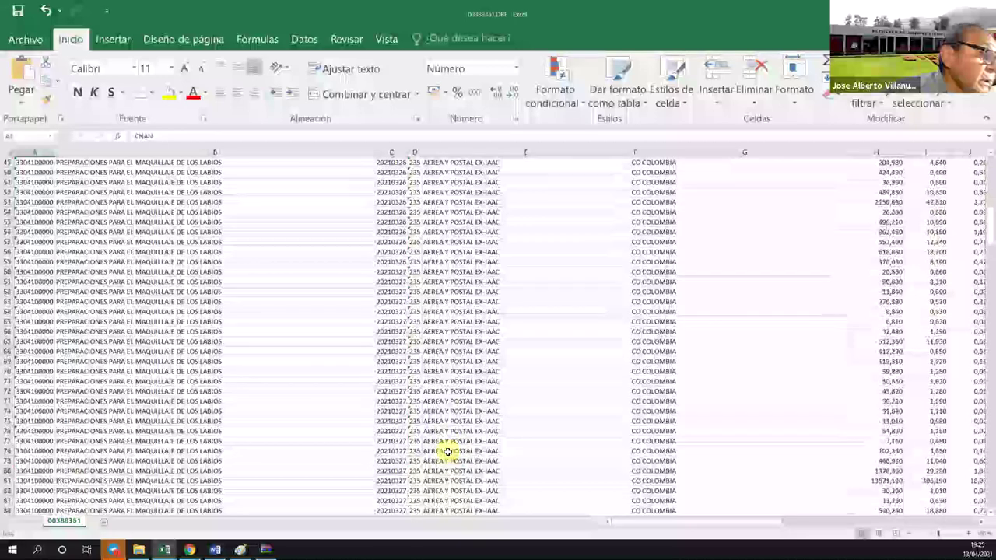
pyautogui.scroll(-7, 596, 436)
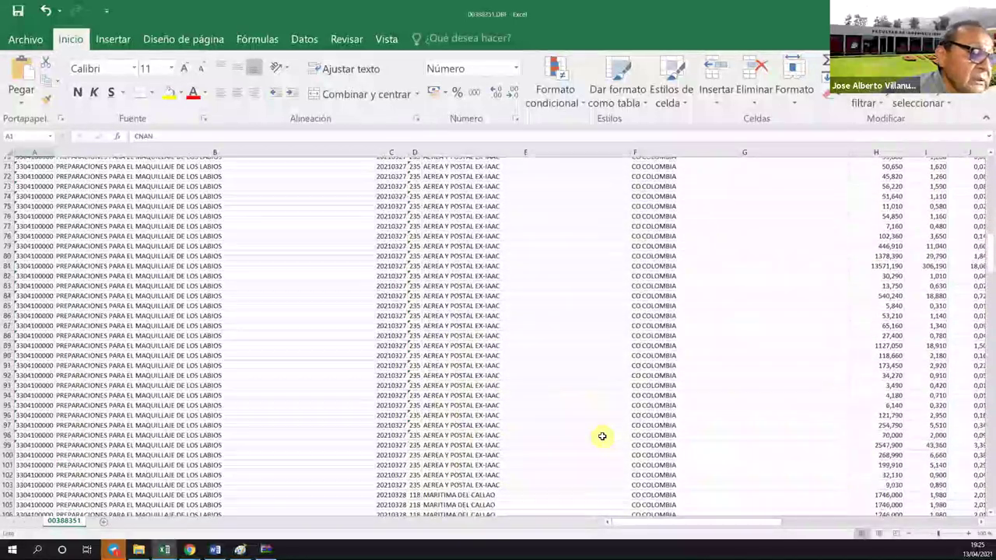
pyautogui.moveTo(982, 276); pyautogui.dragTo(982, 509)
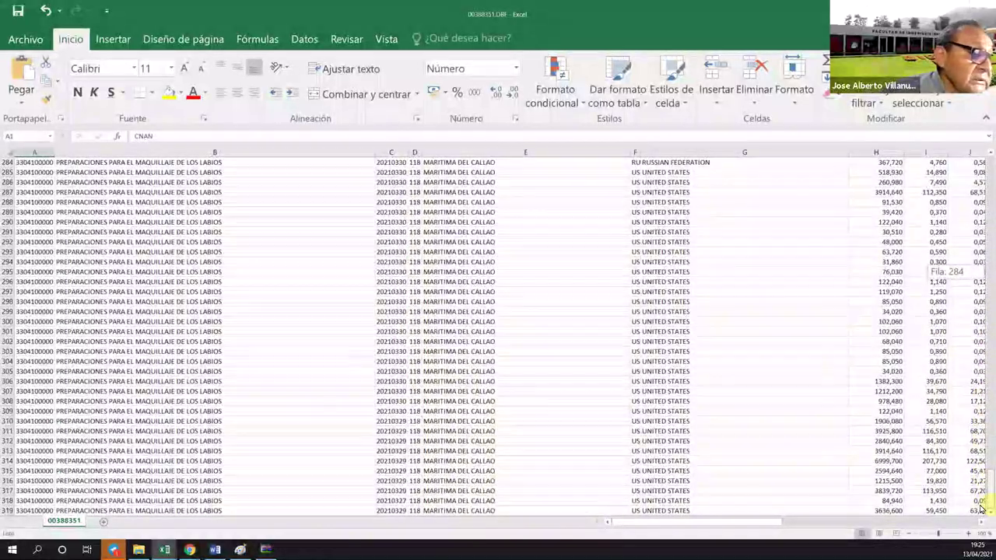
pyautogui.moveTo(982, 507); pyautogui.dragTo(984, 167)
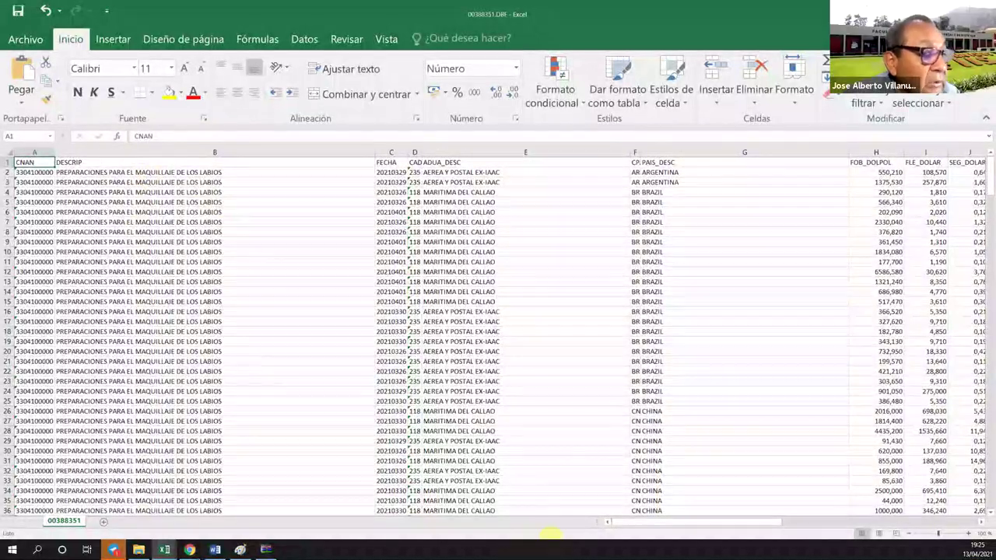
pyautogui.moveTo(674, 529); pyautogui.dragTo(937, 518)
pyautogui.moveTo(832, 517); pyautogui.dragTo(622, 514)
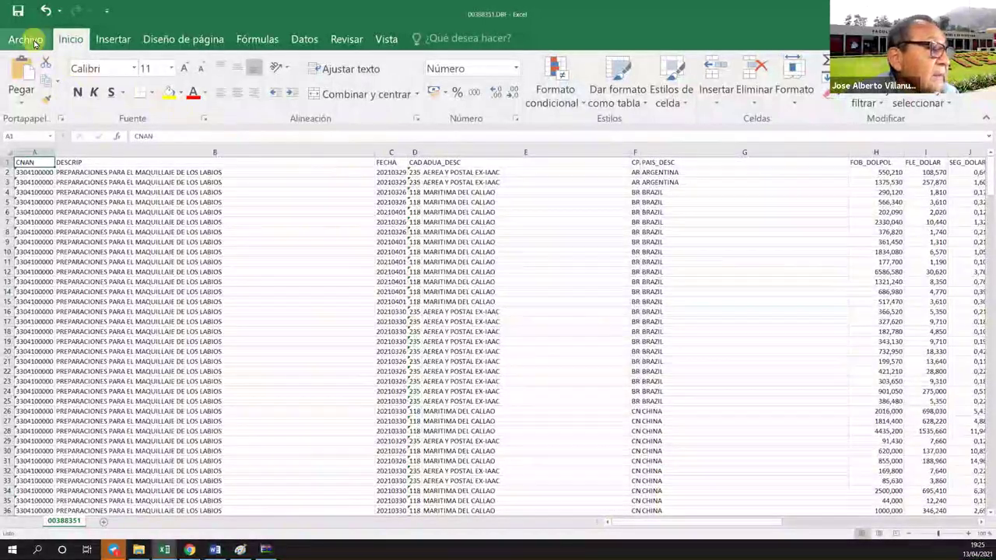
# Create a pivot table from the whole 00388351 data range in a new worksheet
pyautogui.click(108, 41)
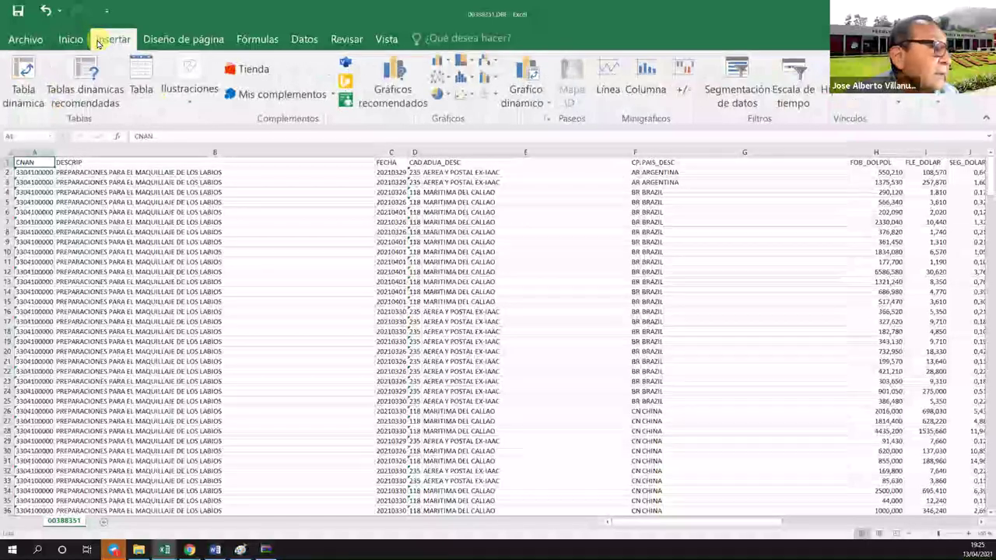
pyautogui.click(24, 90)
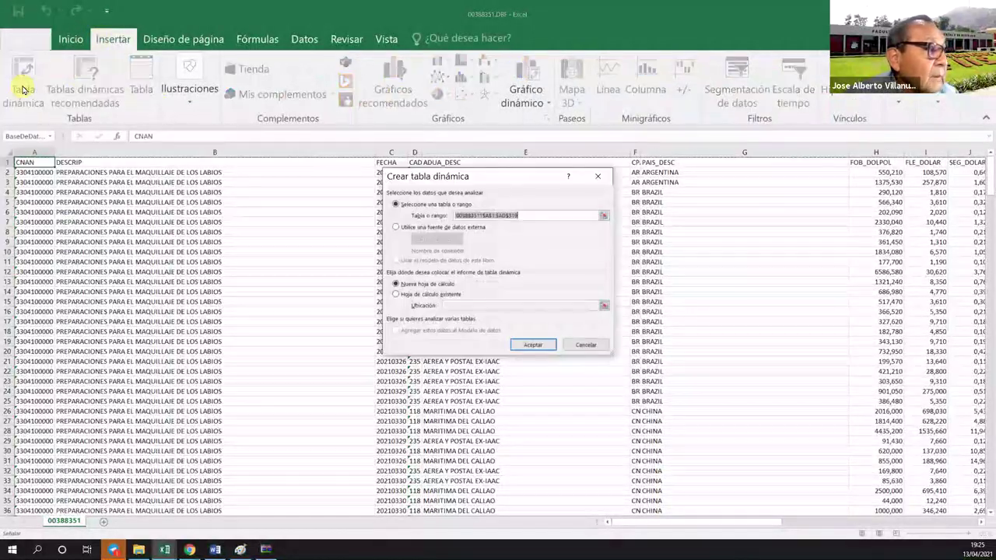
pyautogui.click(548, 344)
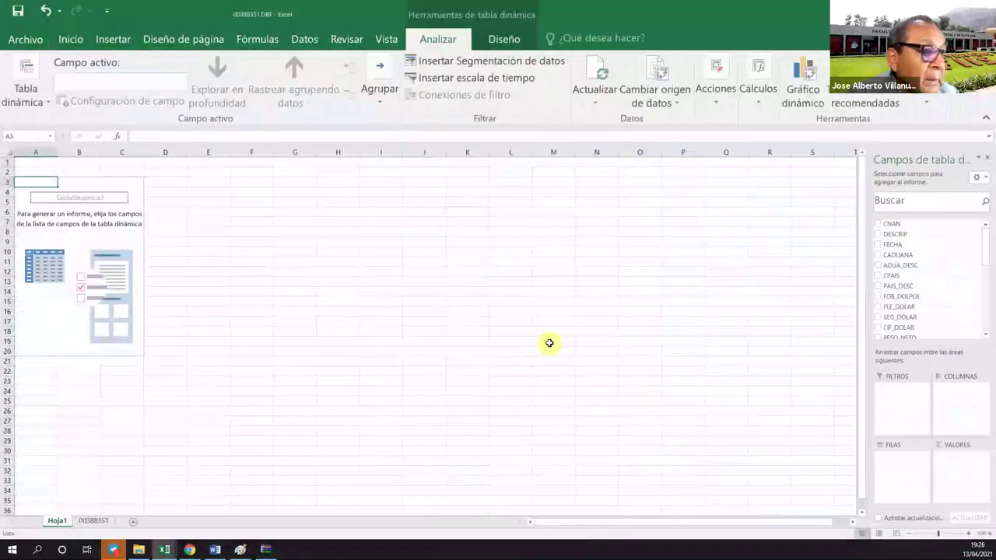
# Build the pivot table with PAIS_DESC, DESCRIP and PUER_EMBAR as rows and the sum of FOB_DOLPOL as values
pyautogui.click(878, 286)
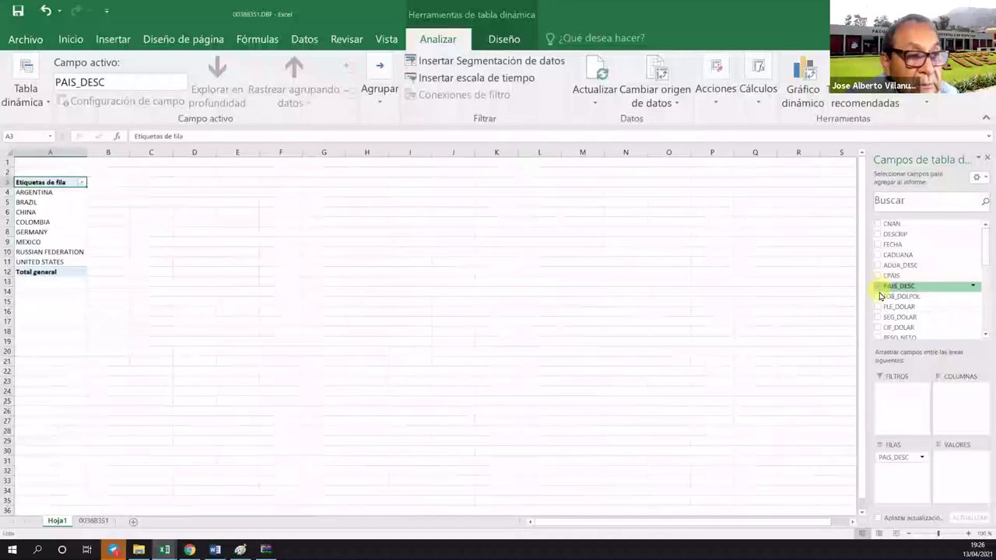
pyautogui.click(879, 296)
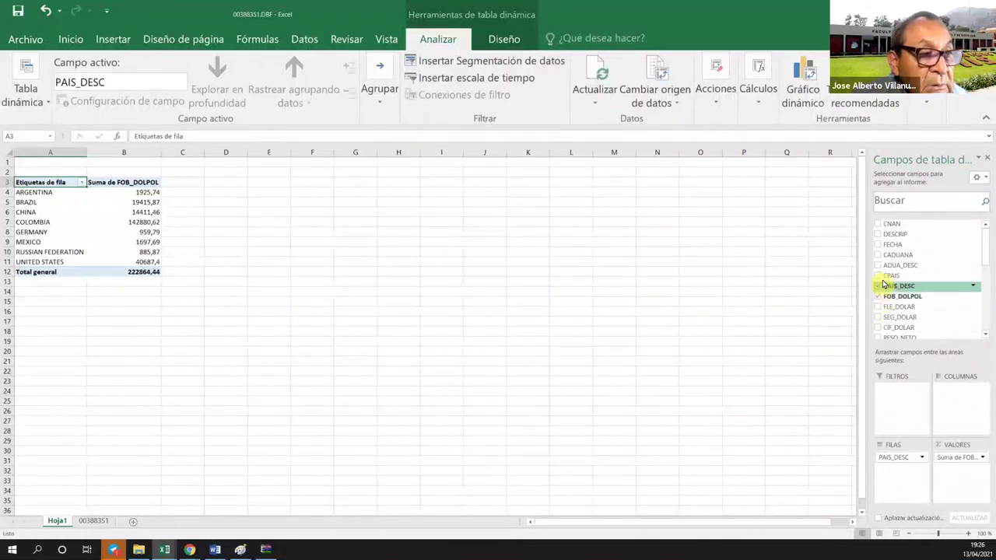
pyautogui.click(878, 235)
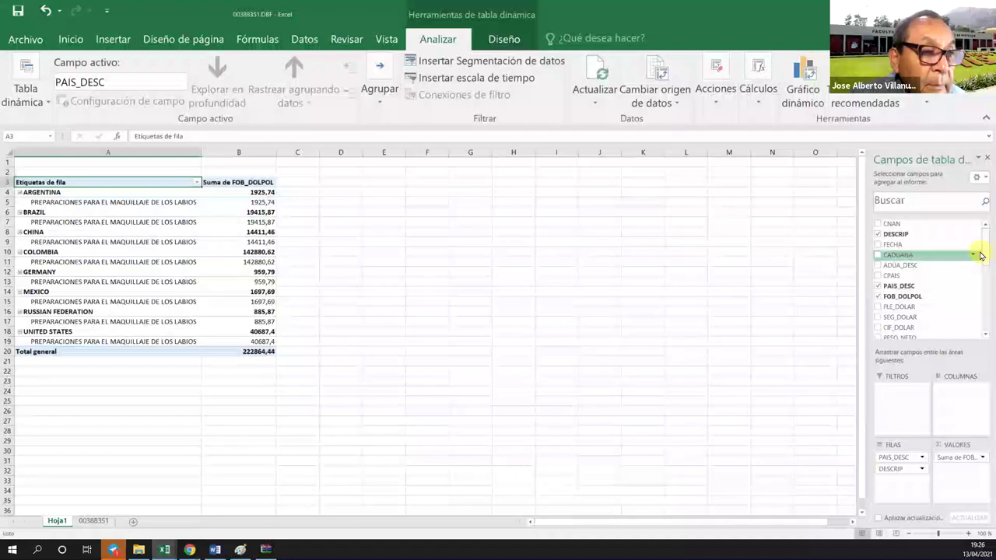
pyautogui.moveTo(981, 252); pyautogui.dragTo(981, 294)
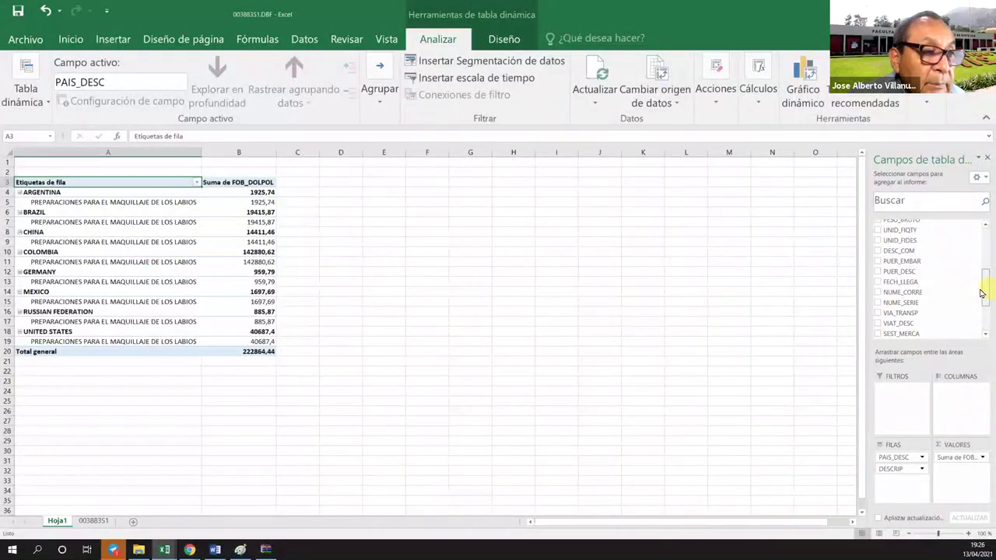
pyautogui.click(878, 261)
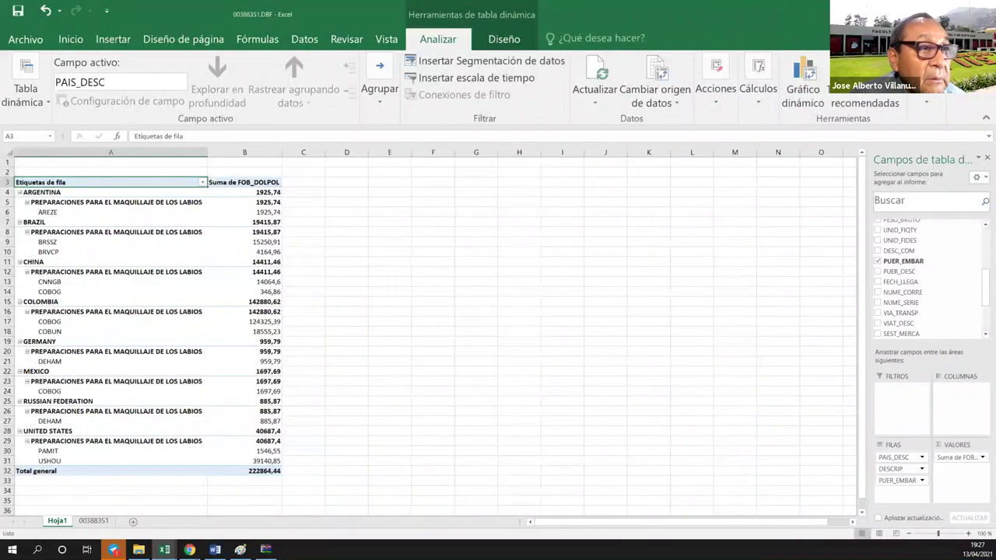
# Switch back to the SUNAT results page in Chrome, download 00388350.ZIP and open the archive
pyautogui.hotkey('alt', 'Tab')
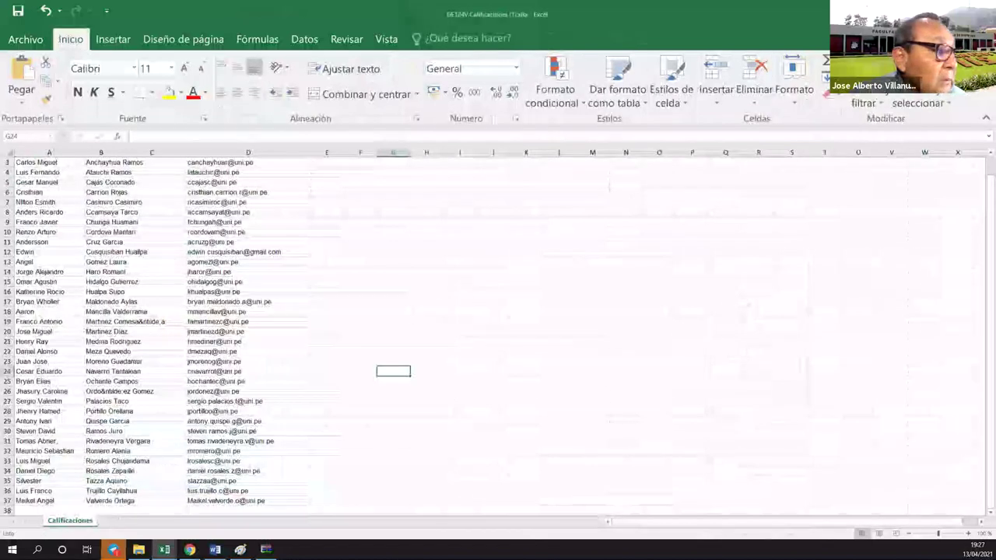
pyautogui.hotkey('alt', 'Tab')
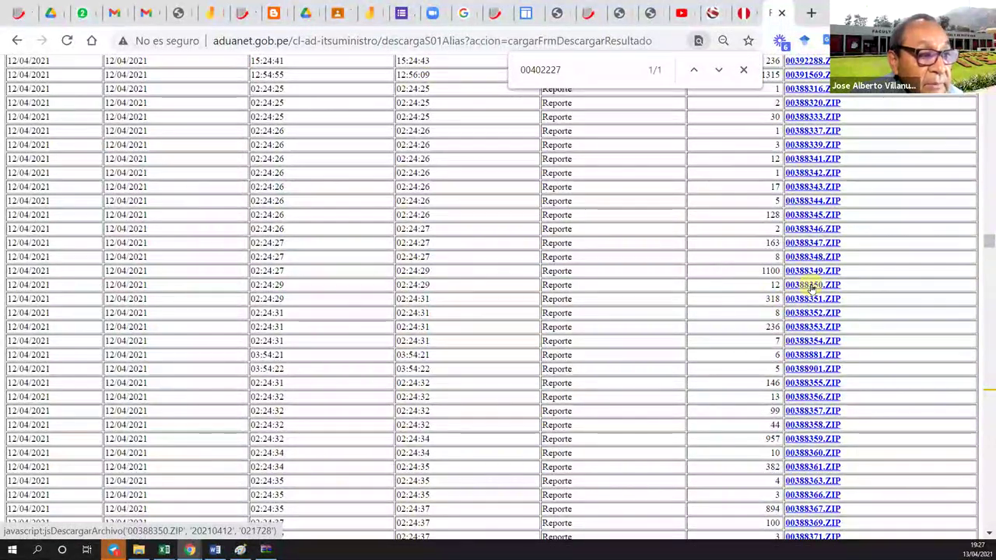
pyautogui.click(811, 286)
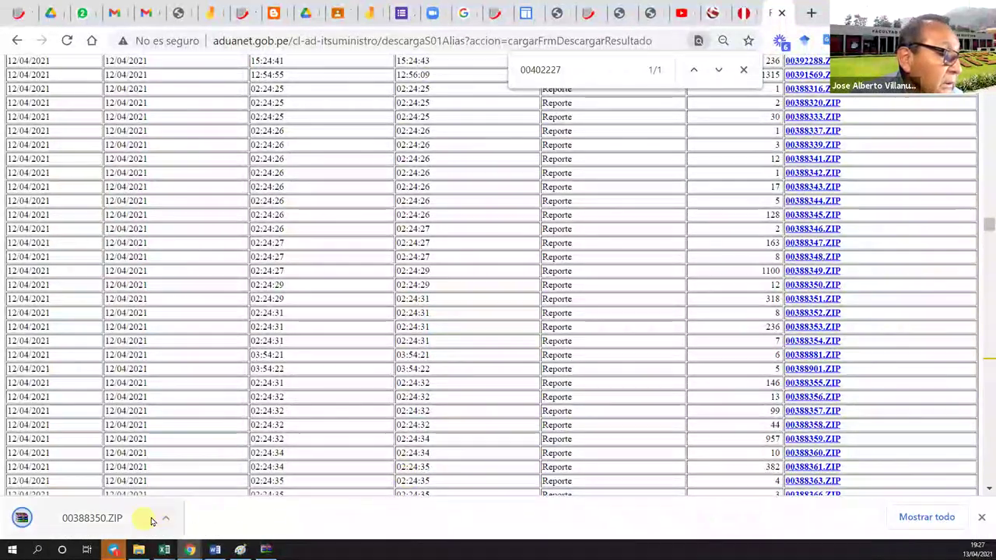
pyautogui.click(171, 516)
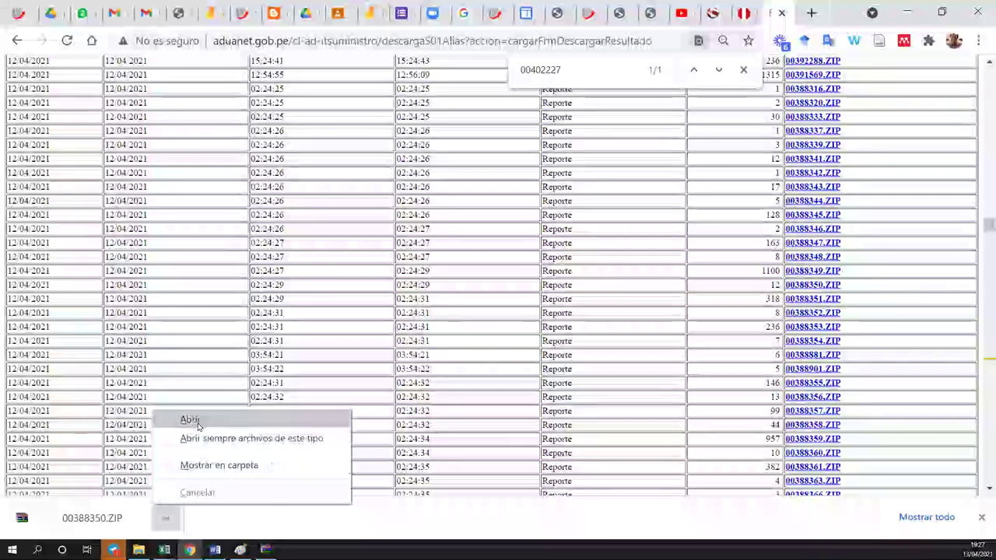
pyautogui.click(191, 418)
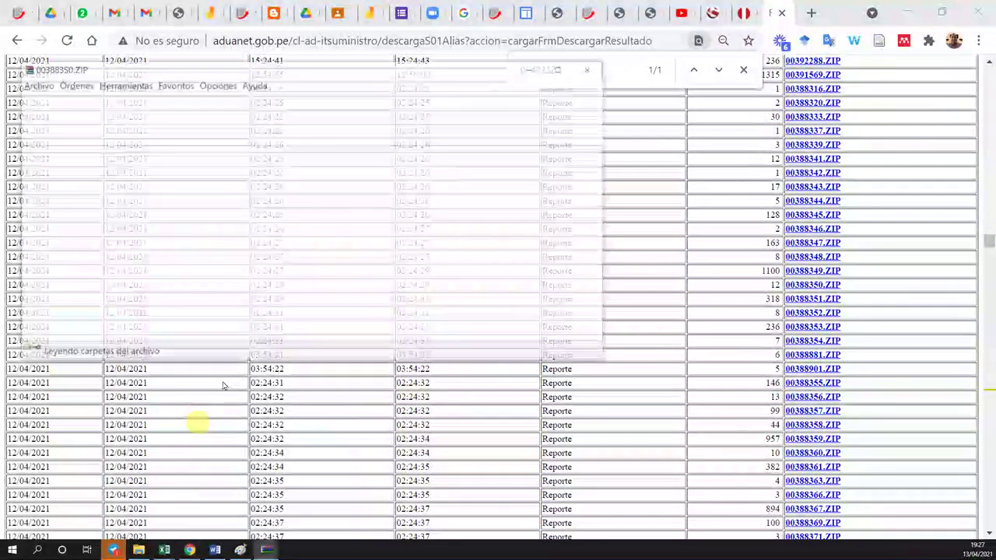
# Extract 00388350.DBF from the archive to the Escritorio folder and minimize the archive window
pyautogui.click(56, 181)
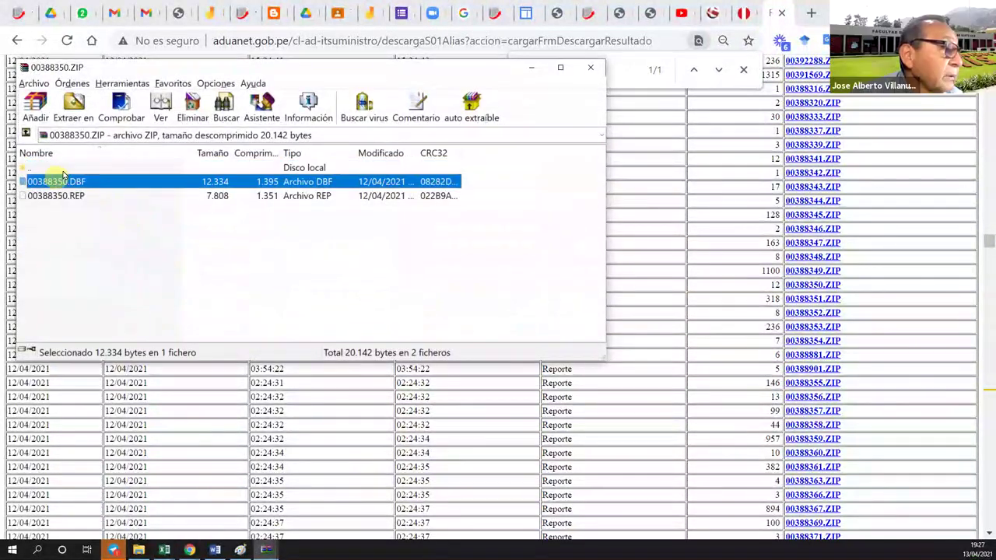
pyautogui.click(74, 109)
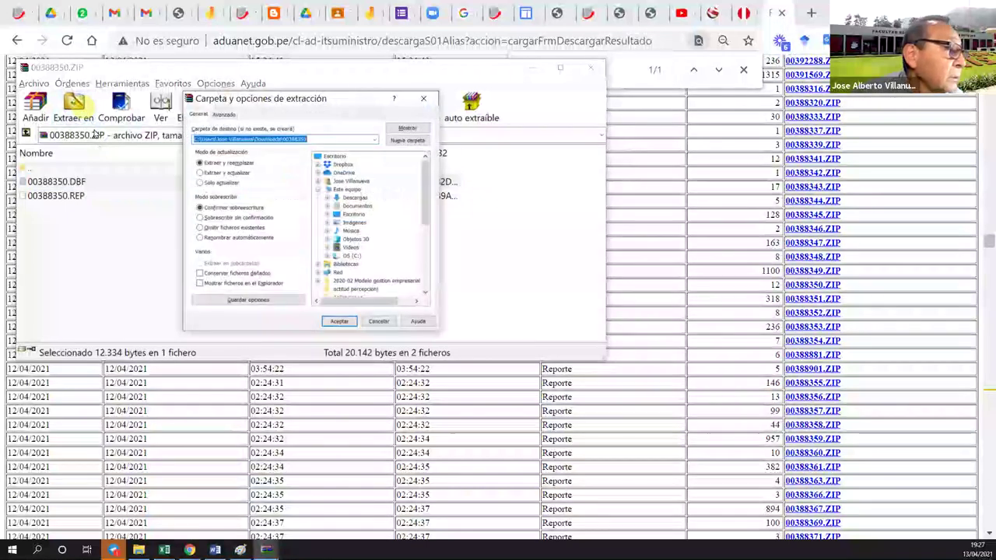
pyautogui.click(351, 215)
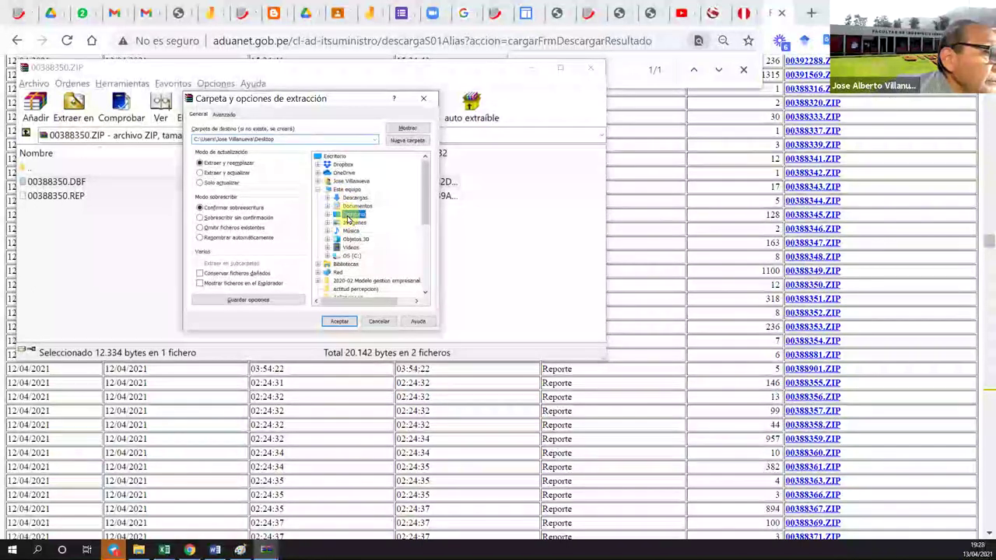
pyautogui.click(339, 323)
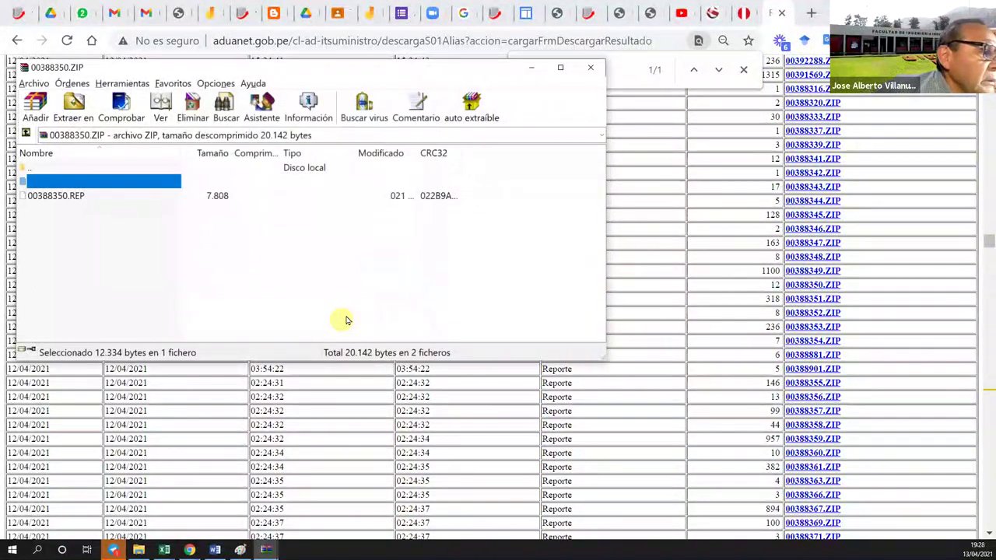
pyautogui.click(531, 68)
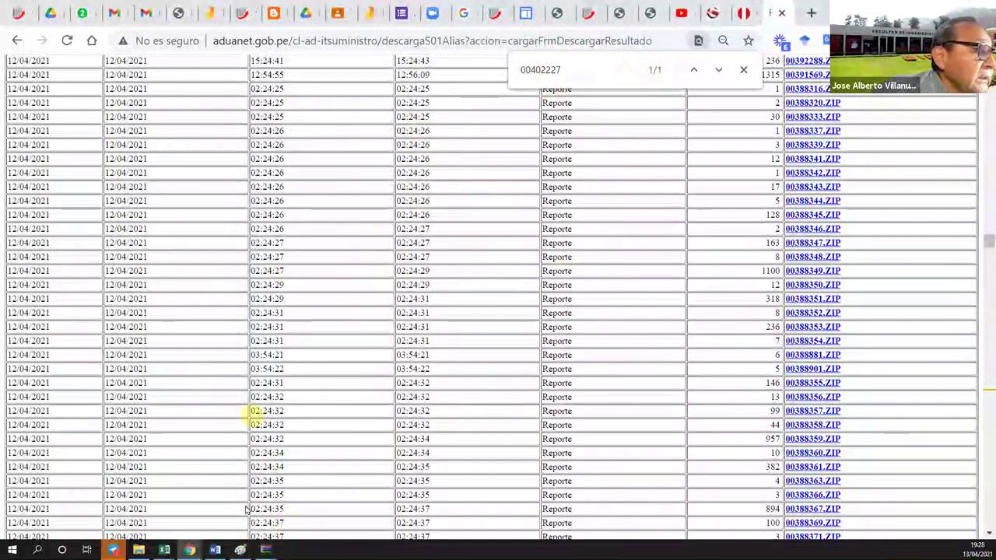
# Switch to Excel, open 00388350.DBF from the Escritorio folder and look over its records
pyautogui.moveTo(164, 549)
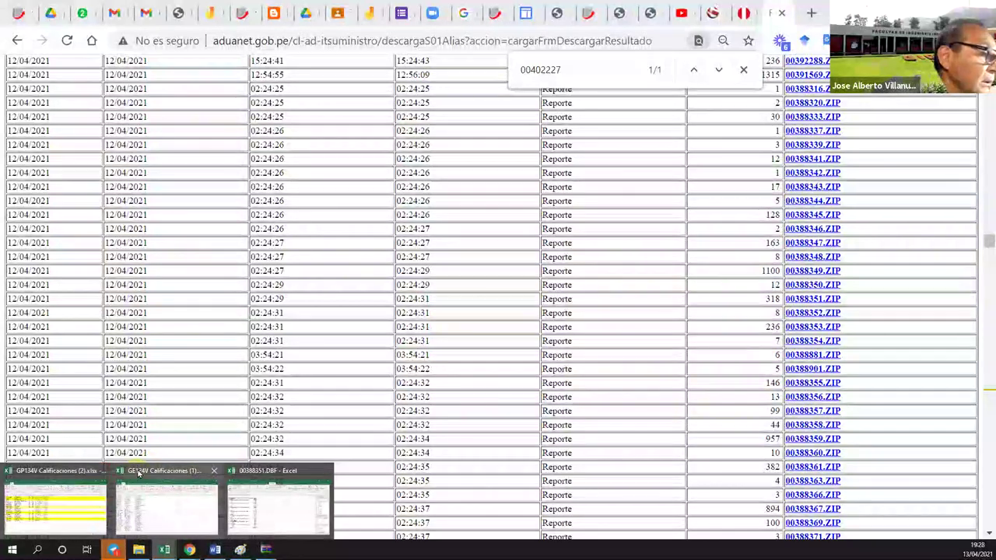
pyautogui.hotkey('alt', 'Tab')
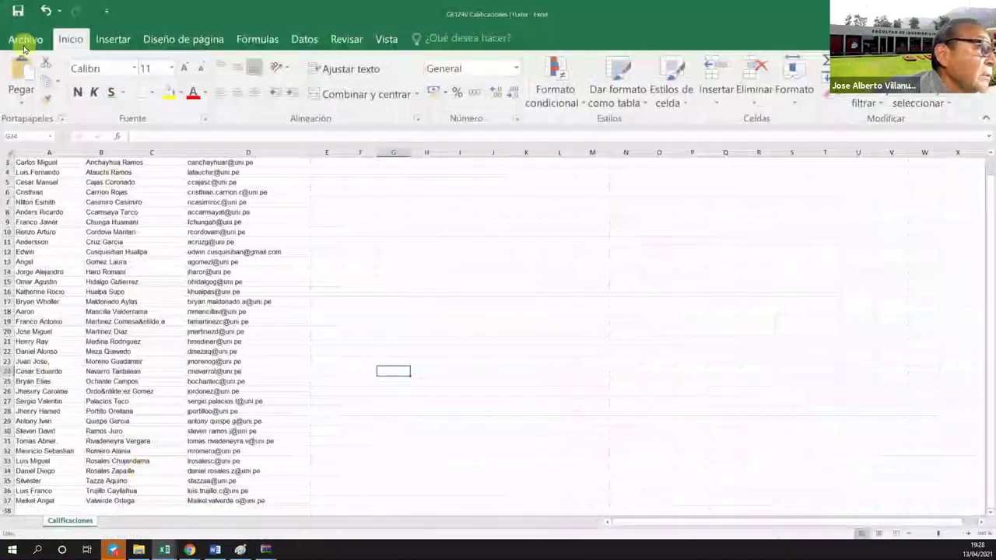
pyautogui.click(23, 38)
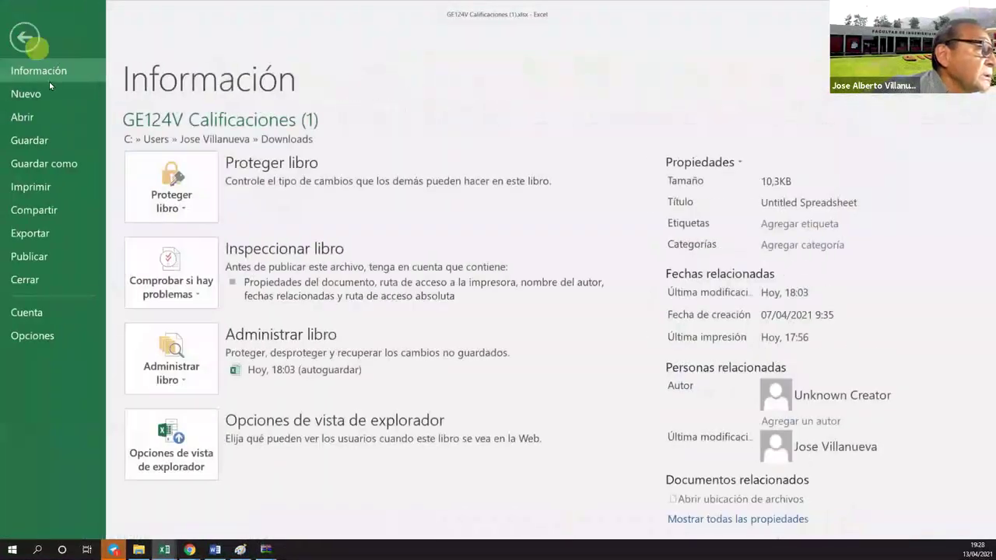
pyautogui.click(23, 118)
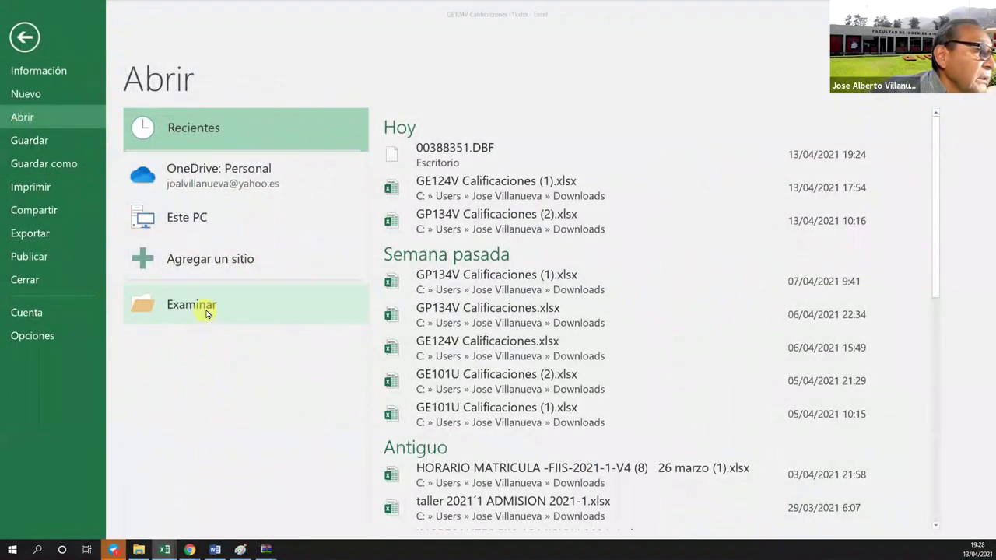
pyautogui.click(207, 313)
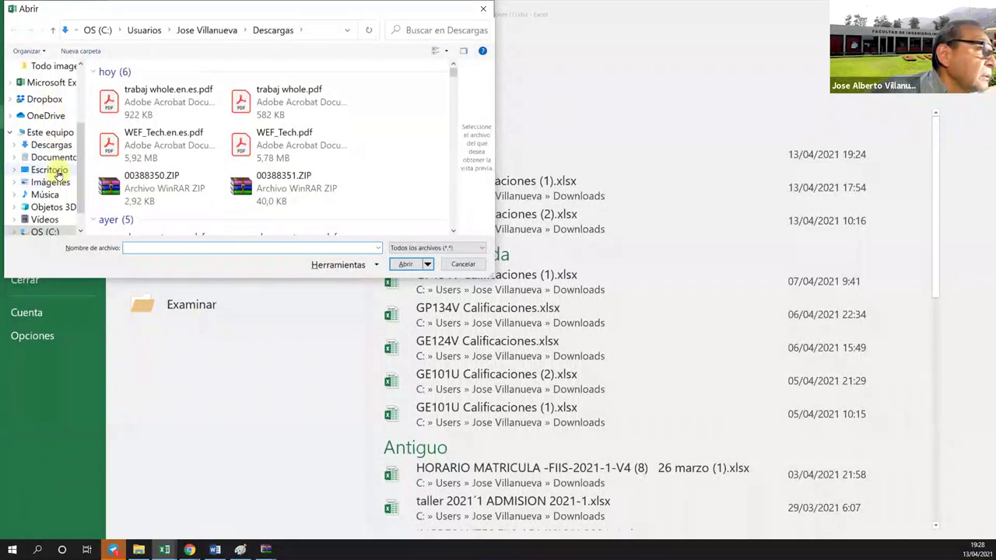
pyautogui.click(58, 171)
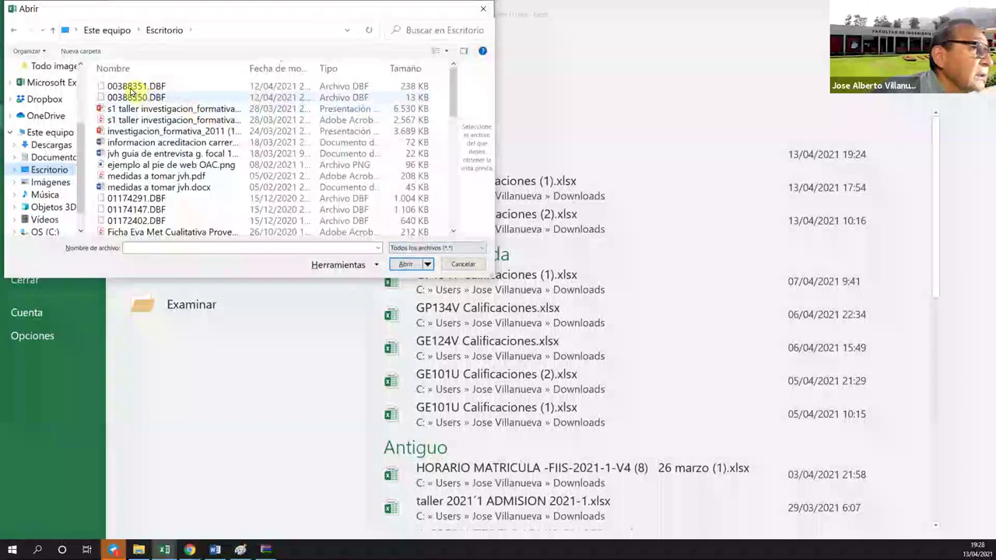
pyautogui.click(133, 98)
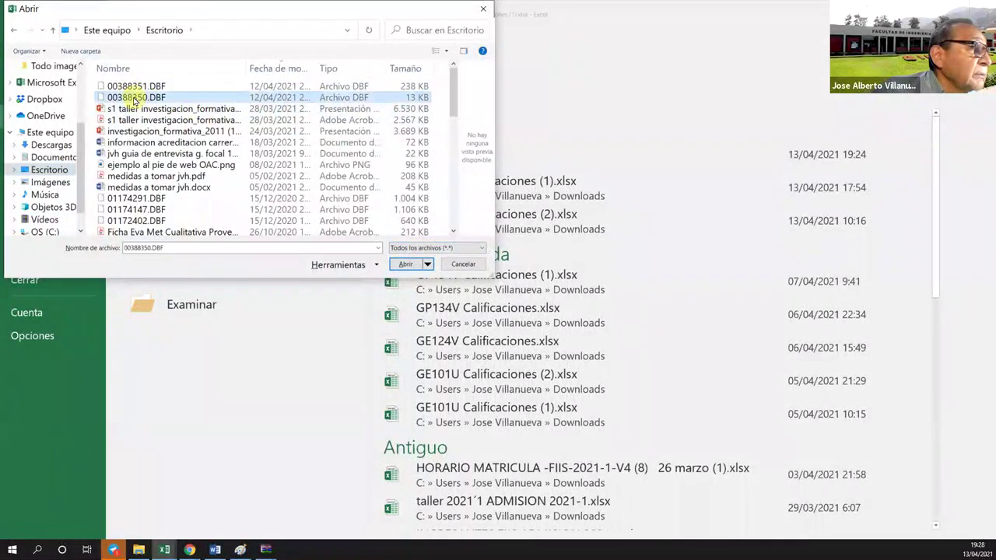
pyautogui.click(408, 266)
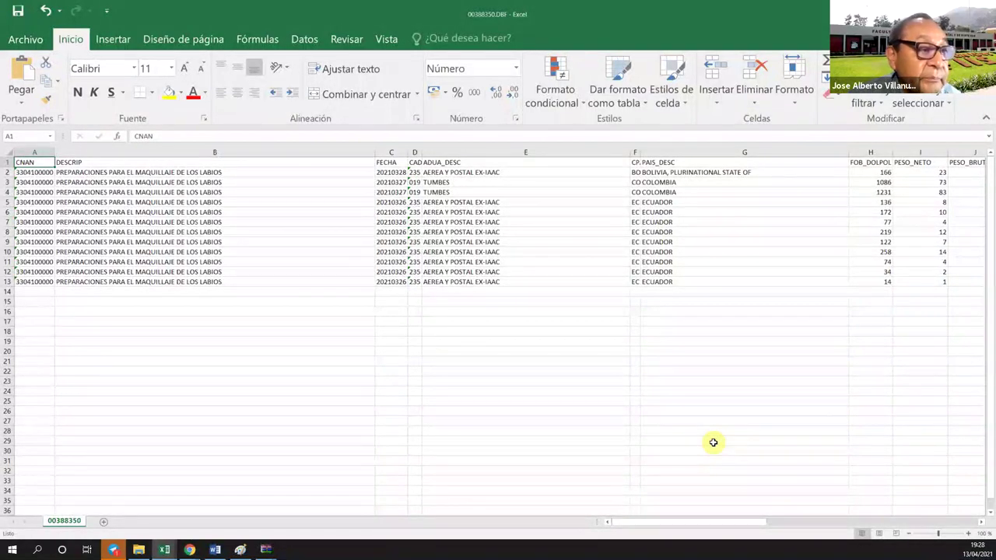
pyautogui.scroll(-3, 714, 440)
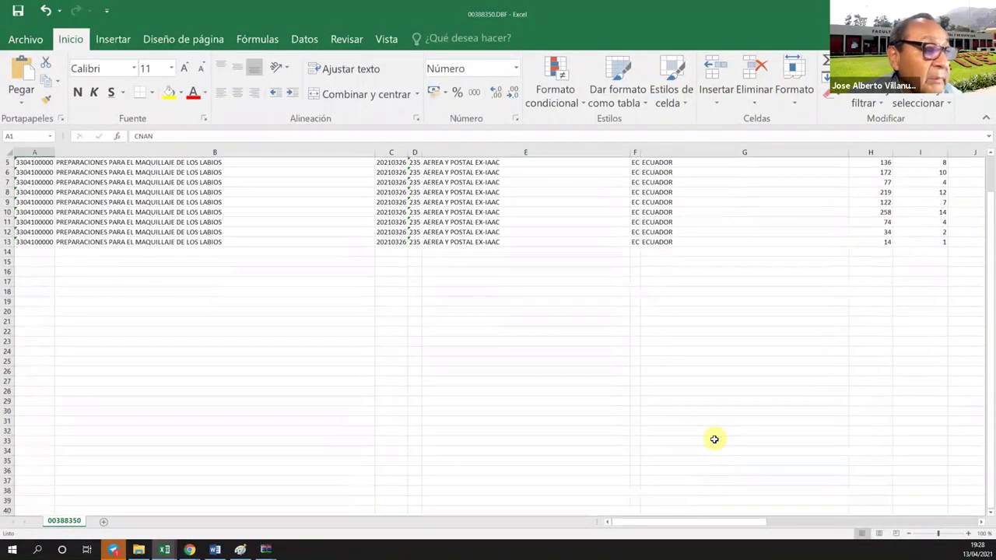
pyautogui.scroll(3, 715, 440)
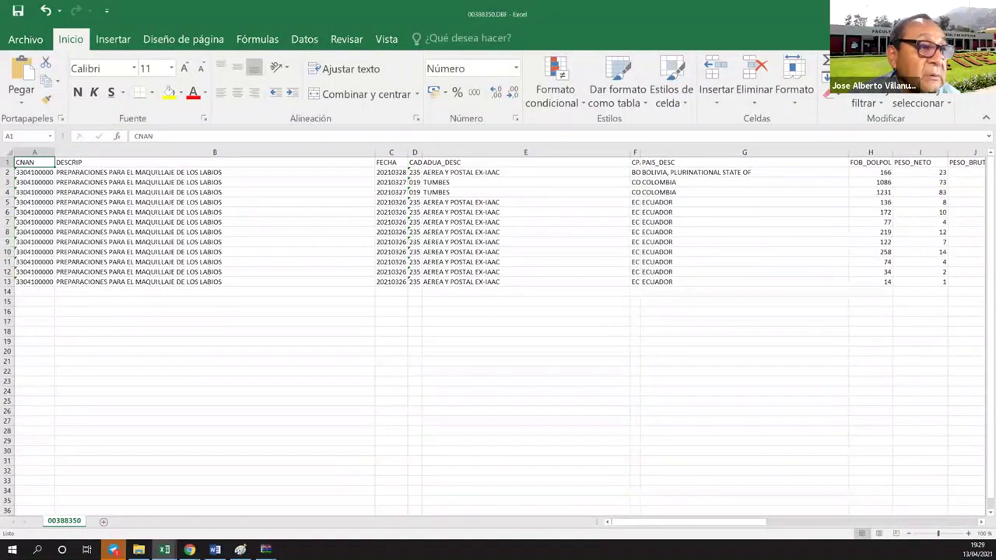
# Switch back to the SUNAT results page in Chrome, download 00388333.ZIP and open the archive
pyautogui.hotkey('alt', 'Tab')
pyautogui.hotkey('alt', 'Tab')
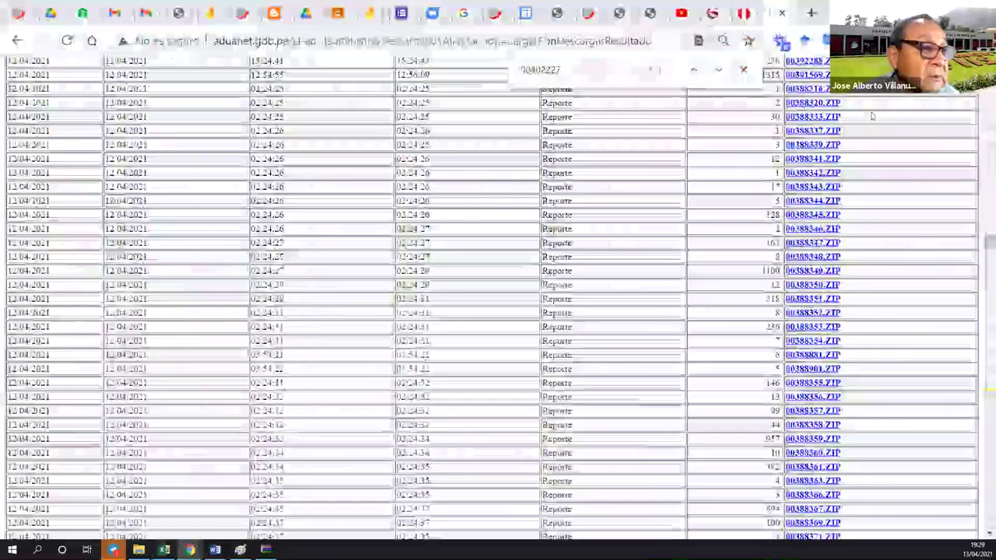
pyautogui.scroll(3, 809, 383)
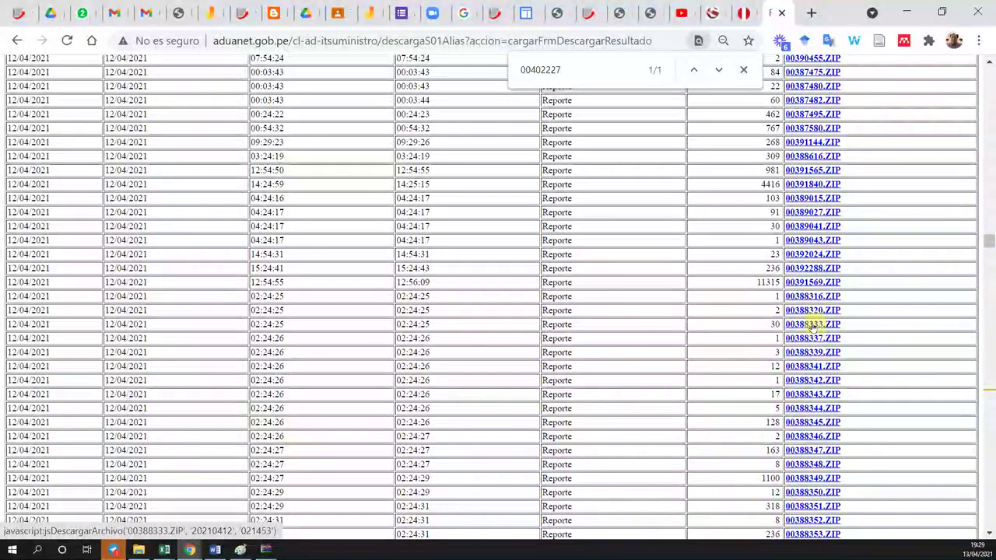
pyautogui.click(806, 326)
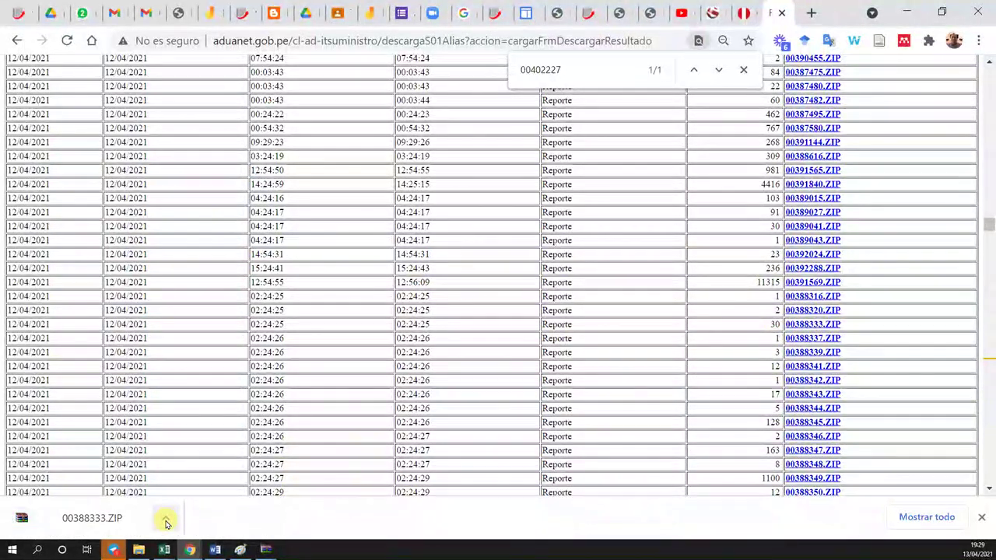
pyautogui.click(166, 521)
pyautogui.click(199, 418)
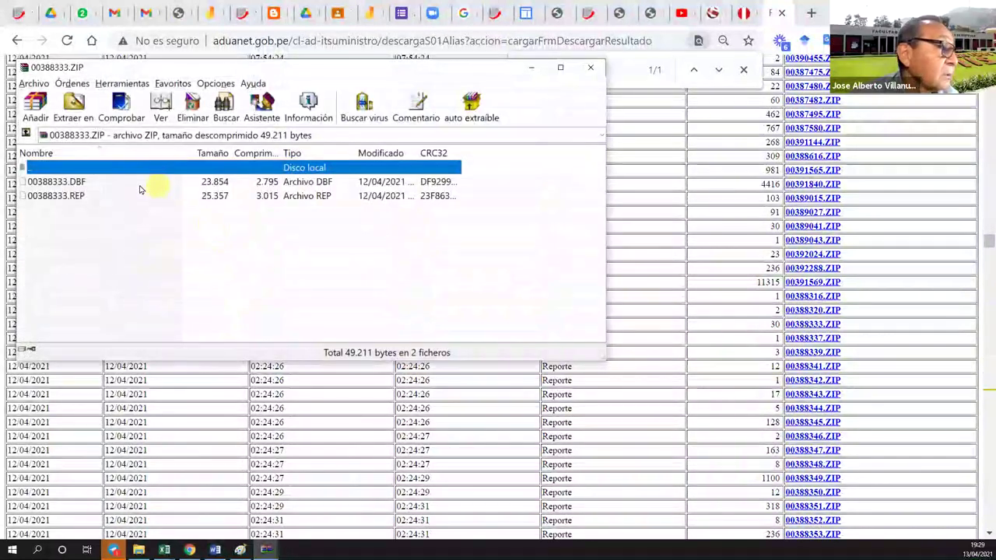
# Extract 00388333.DBF from the archive to the Escritorio folder and minimize the archive window
pyautogui.click(98, 185)
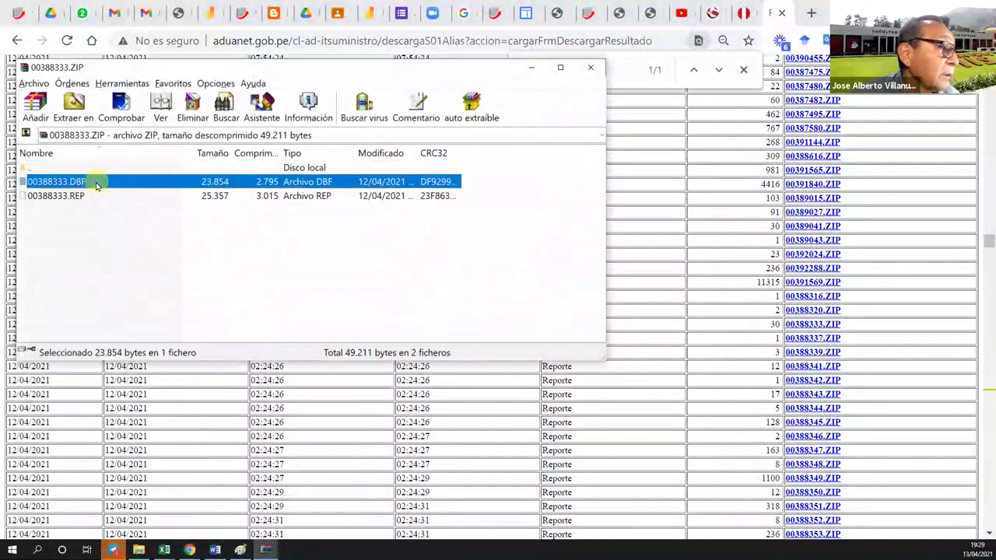
pyautogui.click(67, 100)
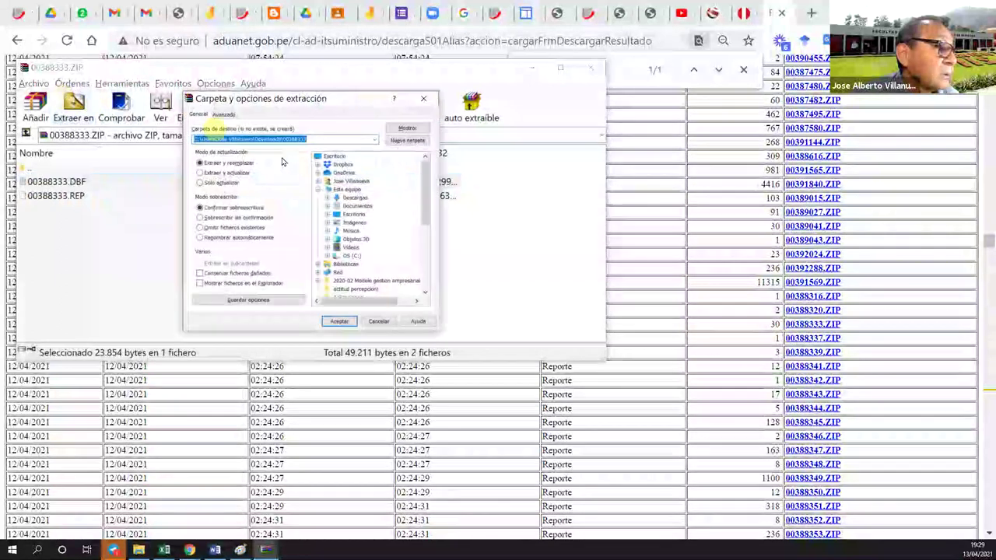
pyautogui.click(355, 216)
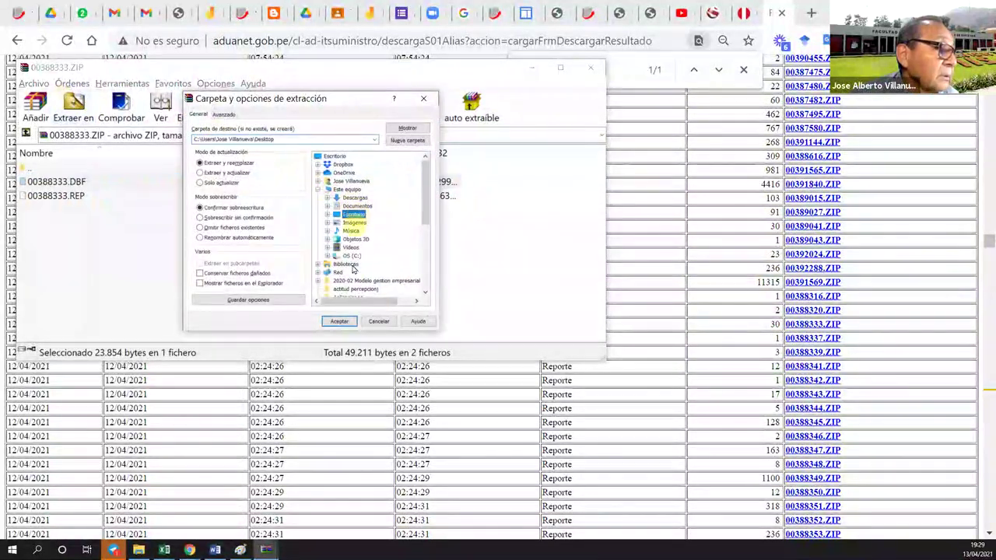
pyautogui.click(339, 322)
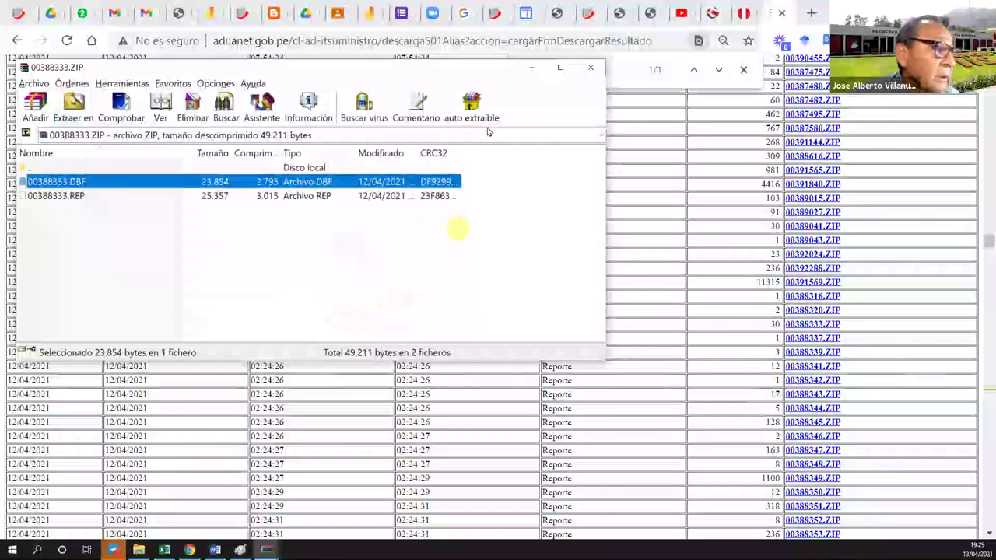
pyautogui.click(528, 70)
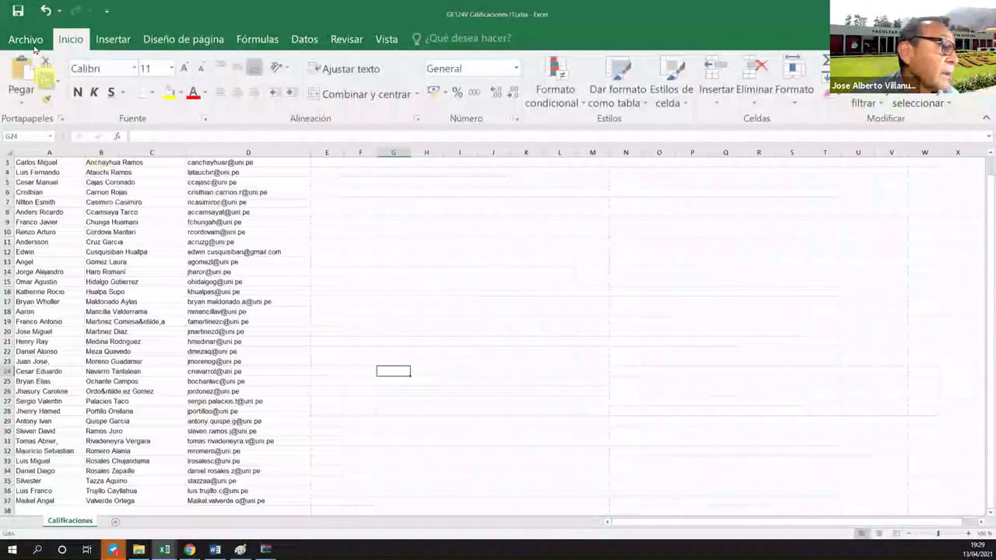
# In Excel, open 00388333.DBF from the Escritorio folder with all file types listed
pyautogui.click(26, 39)
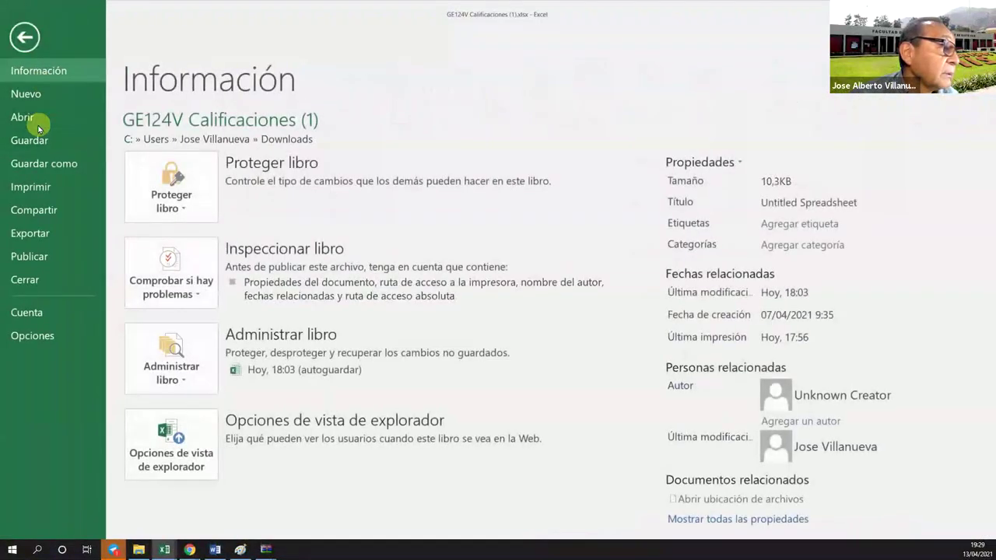
pyautogui.click(24, 117)
pyautogui.click(203, 308)
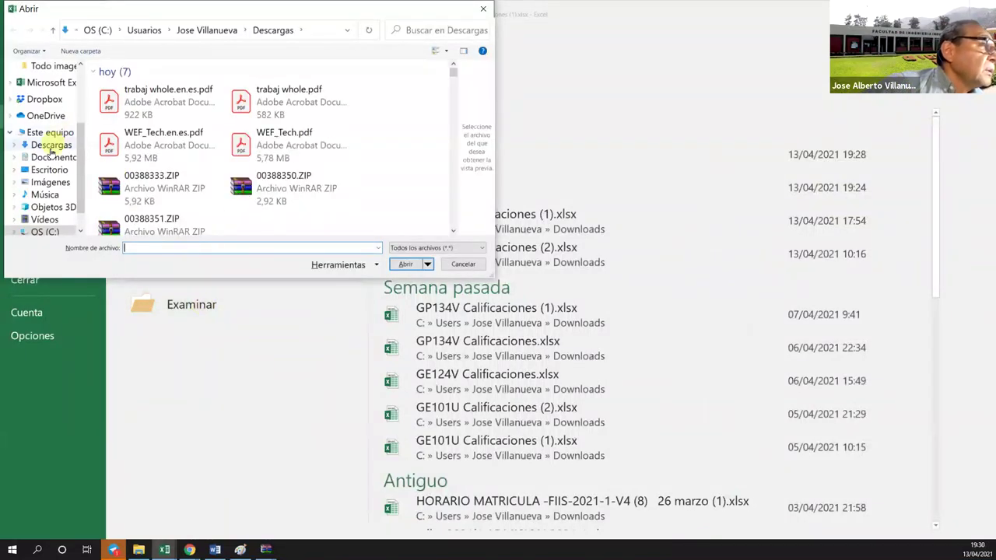
pyautogui.click(51, 169)
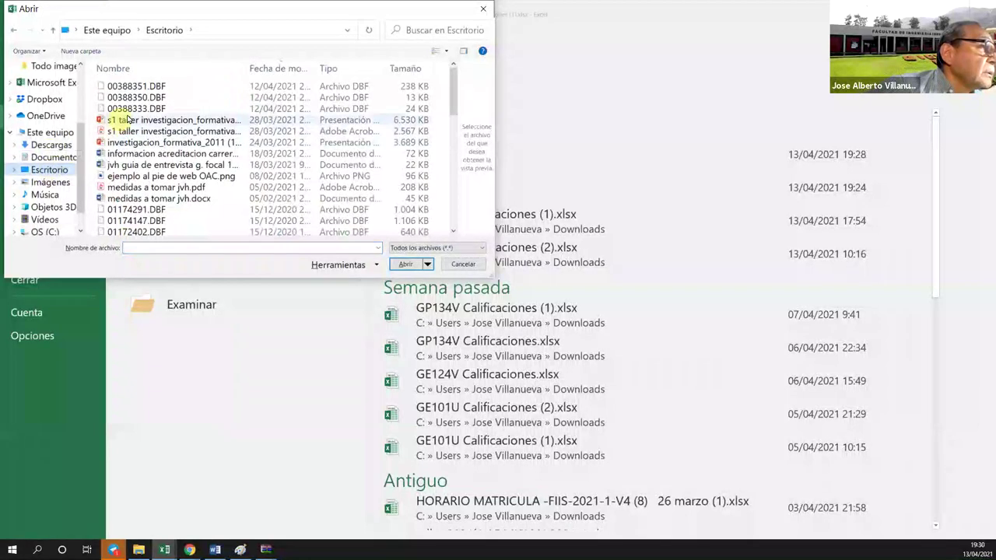
pyautogui.click(131, 109)
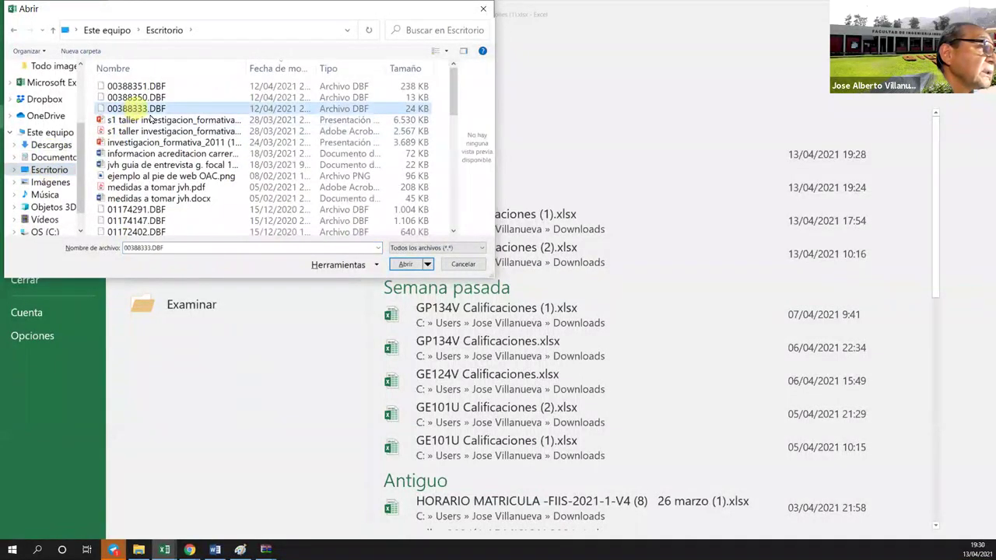
pyautogui.click(402, 264)
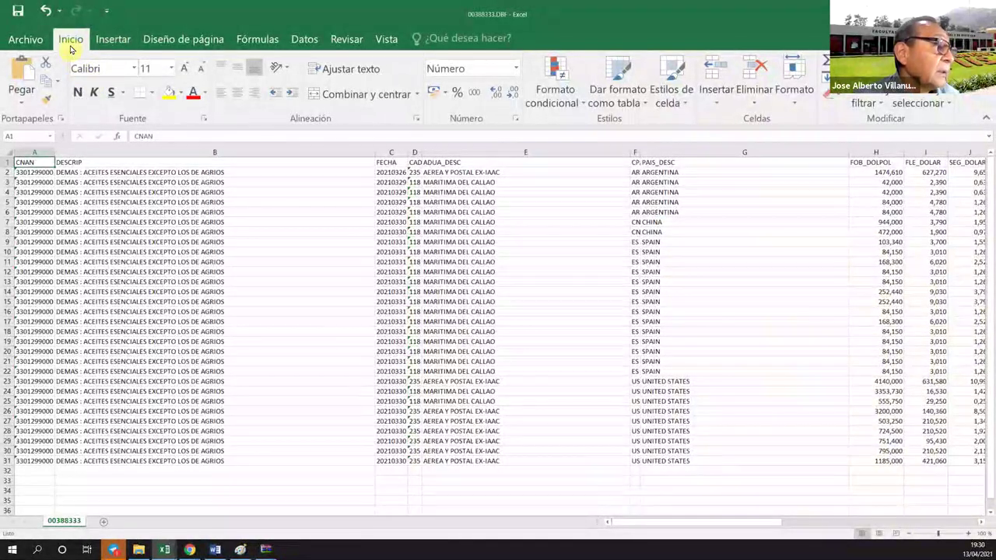
# Create a pivot table from the whole 00388333 data range in a new worksheet
pyautogui.click(113, 39)
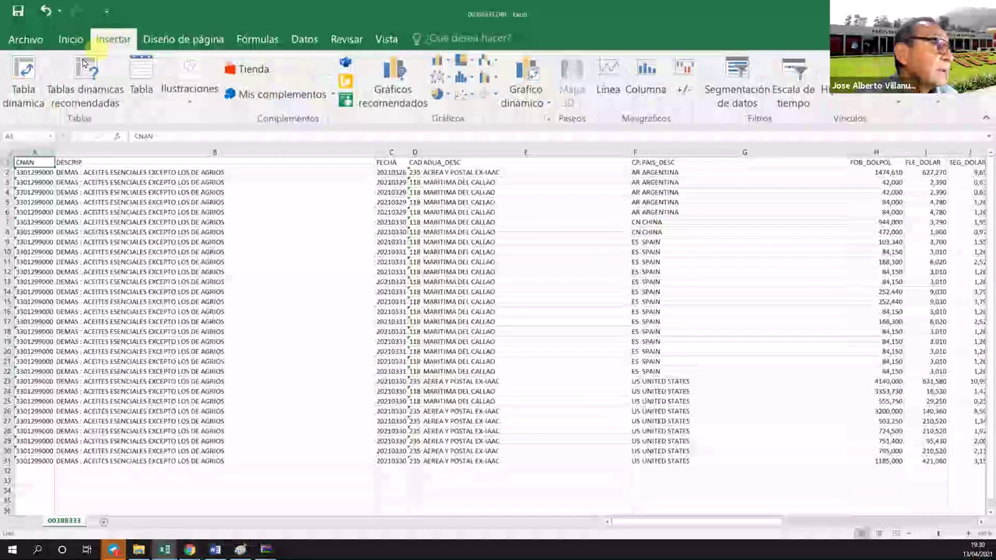
pyautogui.click(23, 89)
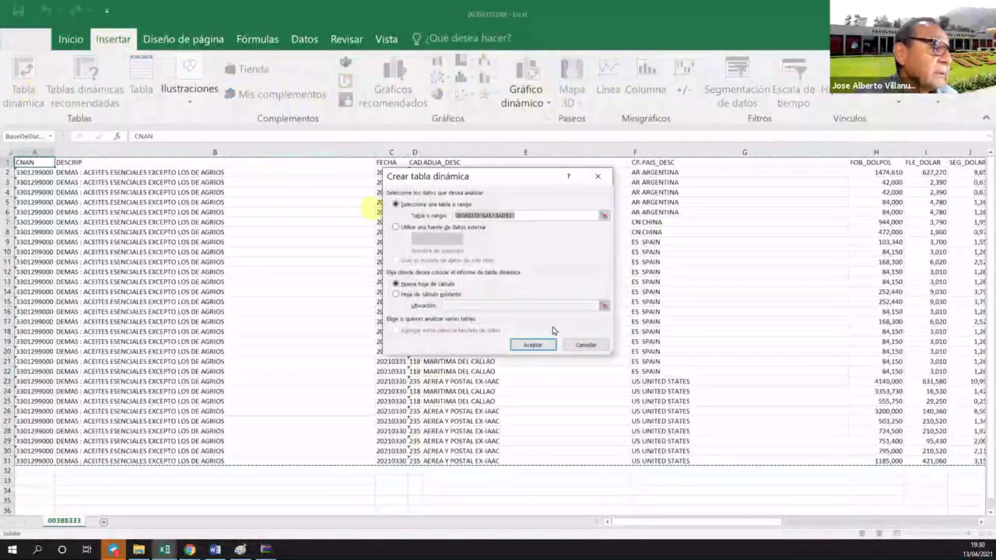
pyautogui.click(537, 345)
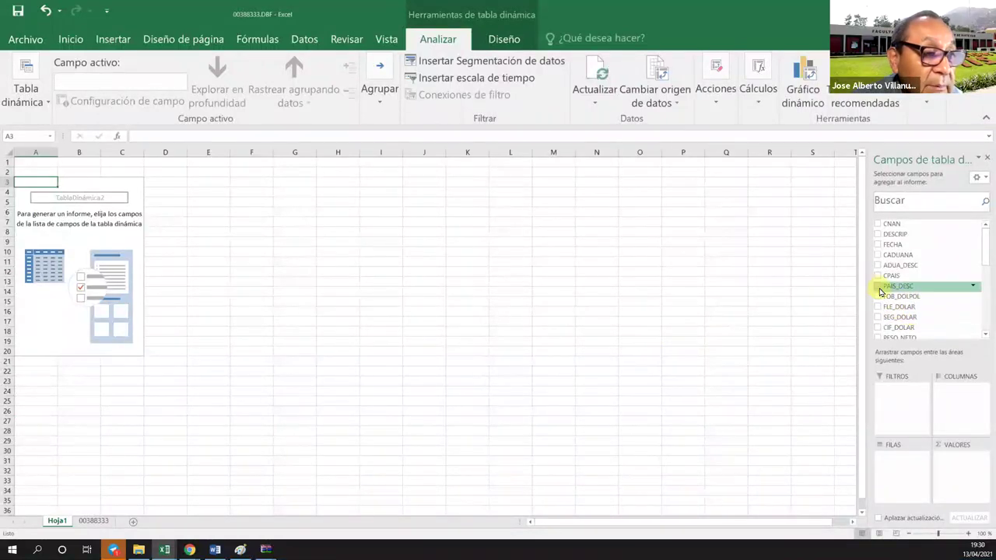
# Add PAIS_DESC as the row field and sum FOB_DOLPOL as the value in the new pivot table
pyautogui.scroll(-1, 906, 315)
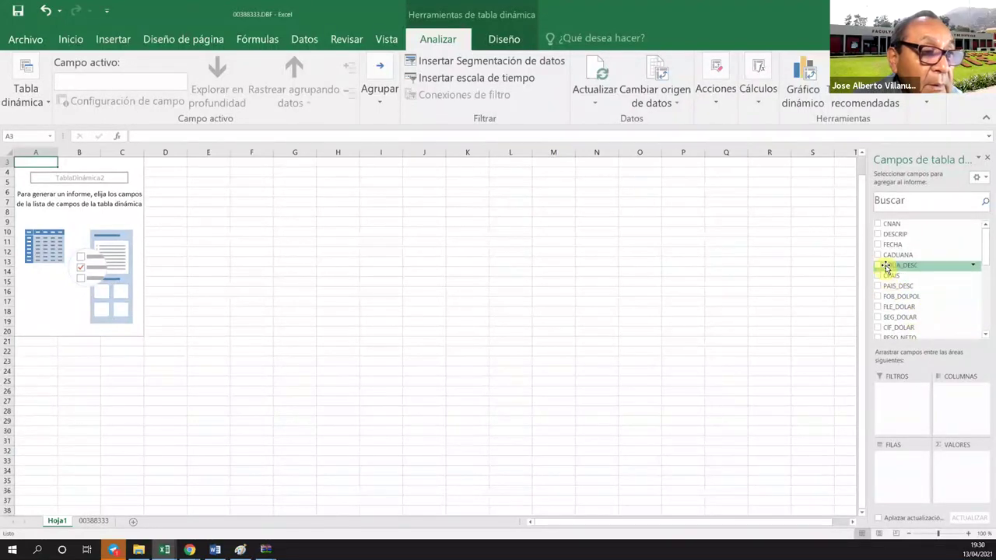
pyautogui.scroll(1, 892, 257)
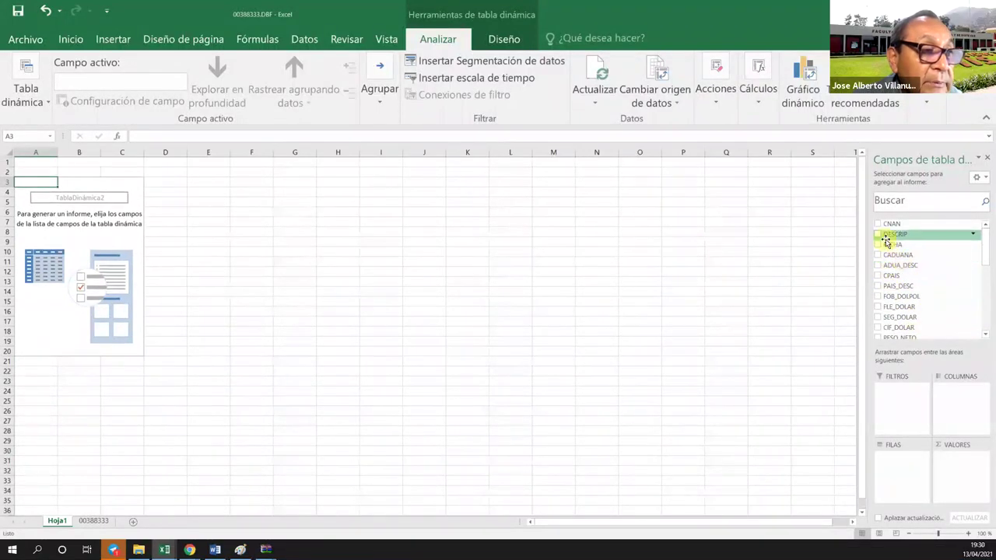
pyautogui.click(879, 287)
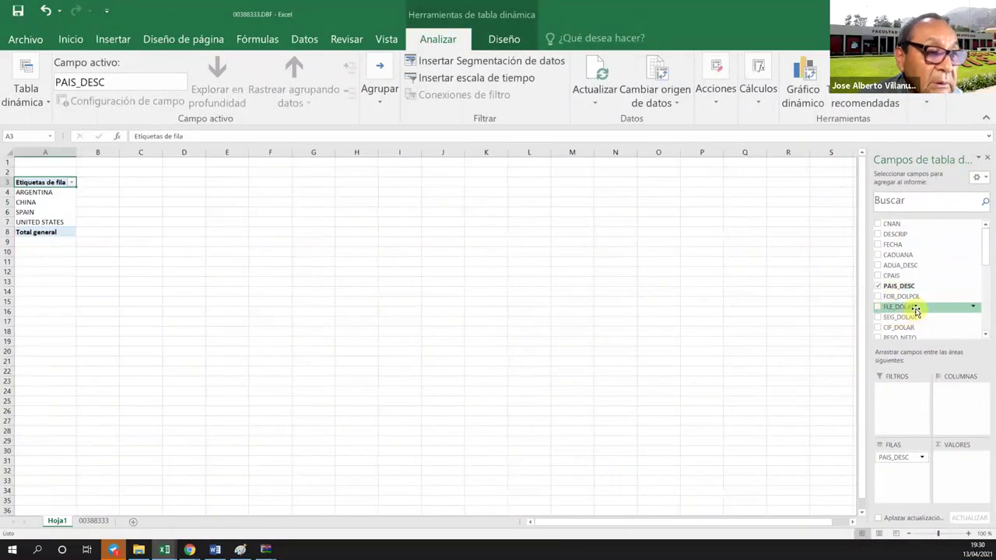
pyautogui.click(879, 296)
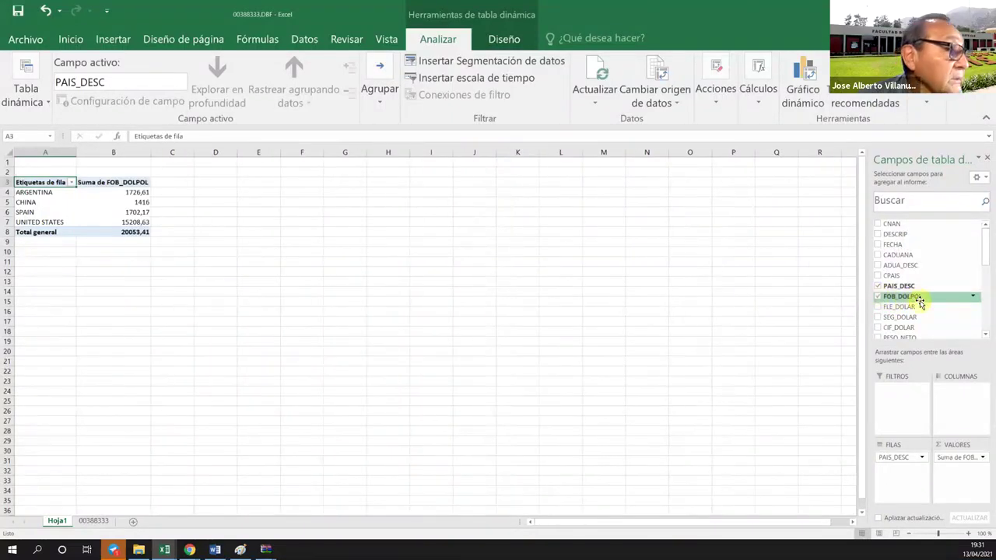
# Add the IMPORTADOR field to the pivot table rows, nested under PAIS_DESC
pyautogui.scroll(-2, 921, 302)
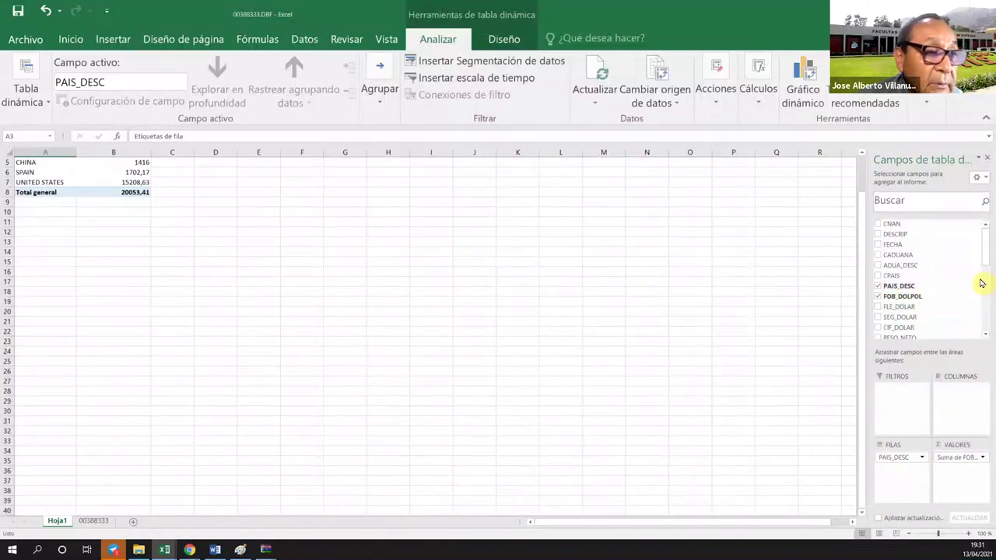
pyautogui.scroll(-3, 982, 260)
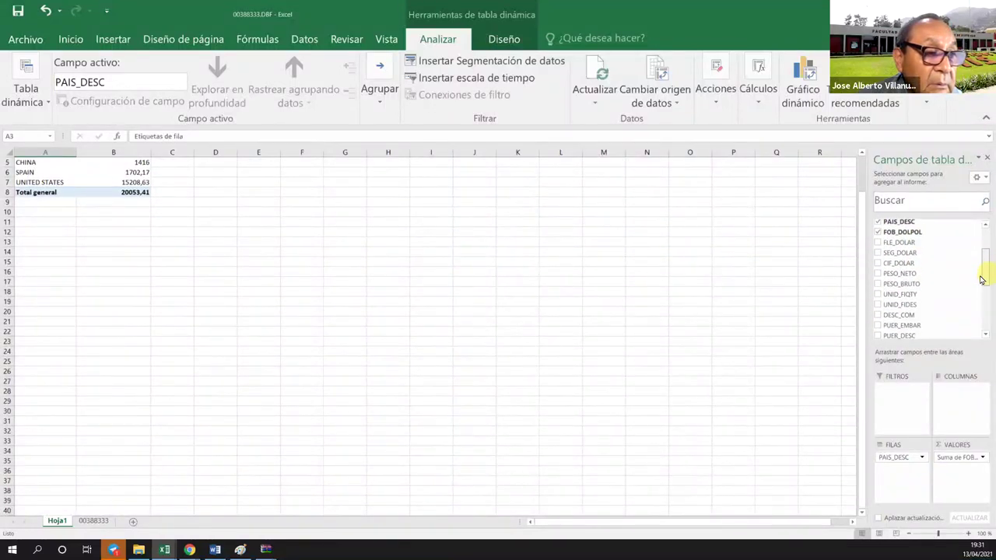
pyautogui.scroll(-2, 982, 289)
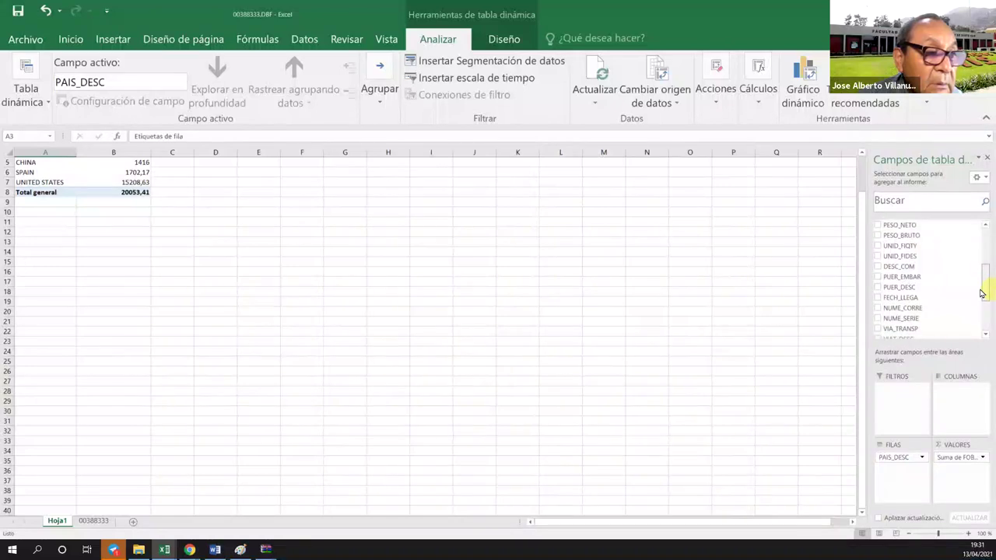
pyautogui.scroll(-3, 982, 299)
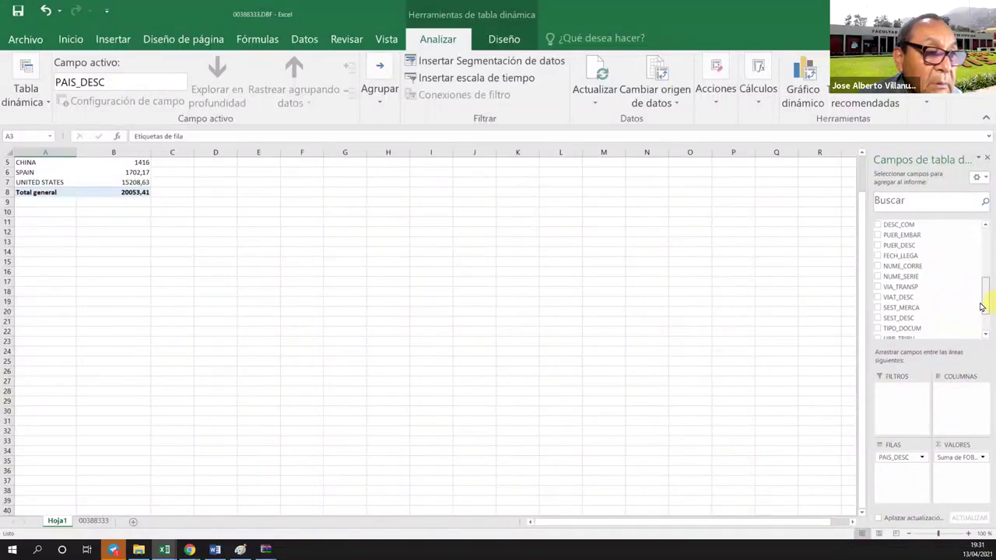
pyautogui.scroll(-1, 981, 316)
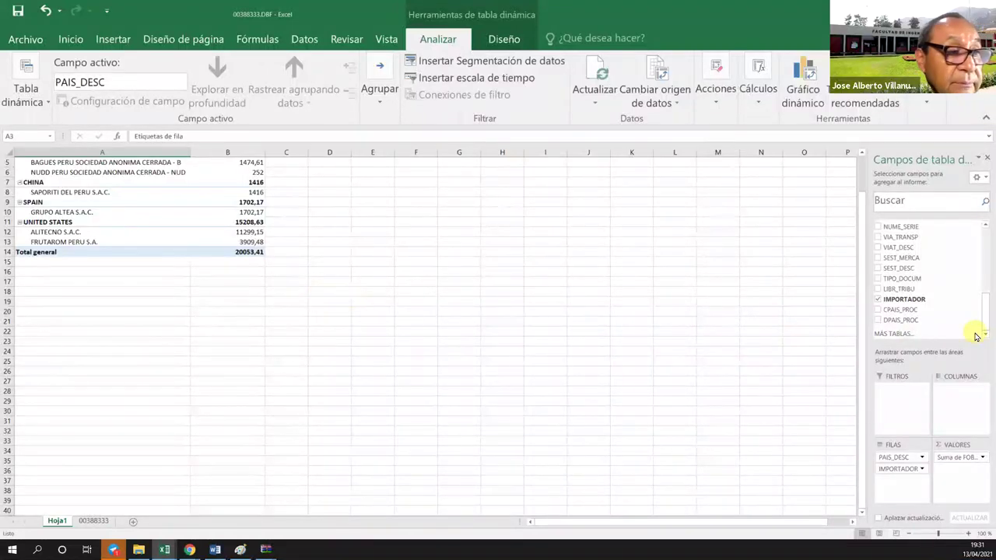
# Add the DESC_COM field to the pivot table rows to break each importer down by commercial description
pyautogui.scroll(2, 973, 331)
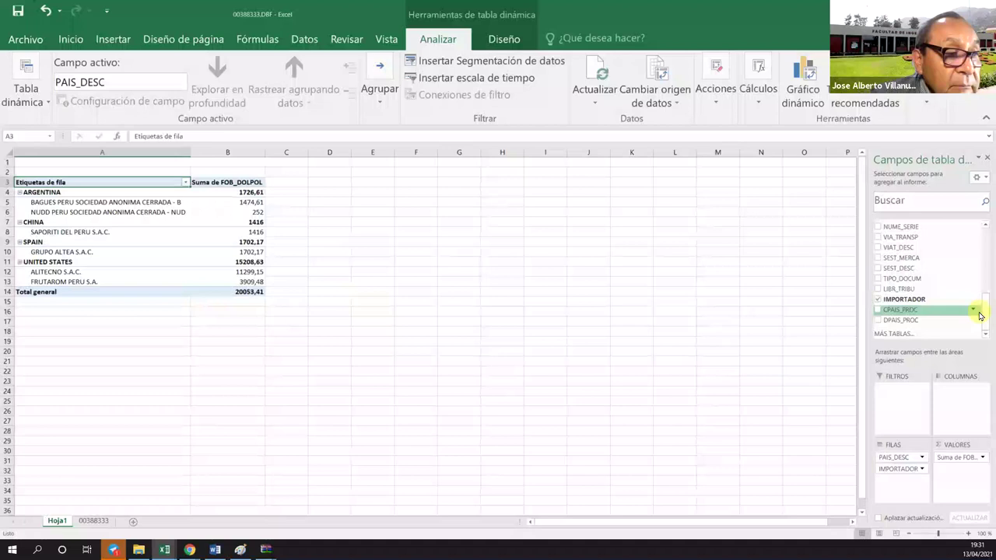
pyautogui.scroll(3, 981, 312)
pyautogui.moveTo(980, 286)
pyautogui.mouseDown()
pyautogui.moveTo(980, 260)
pyautogui.moveTo(980, 270)
pyautogui.mouseUp()
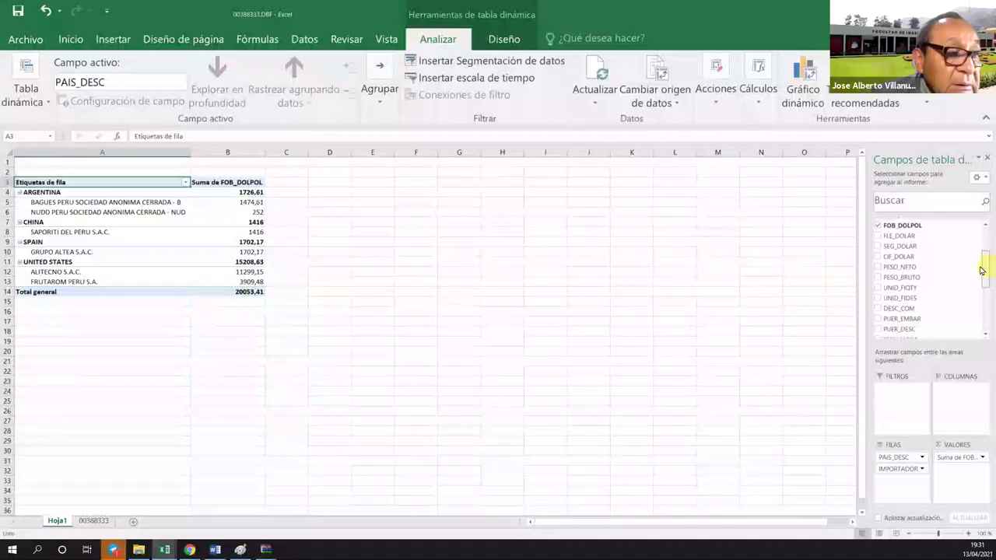
pyautogui.click(878, 309)
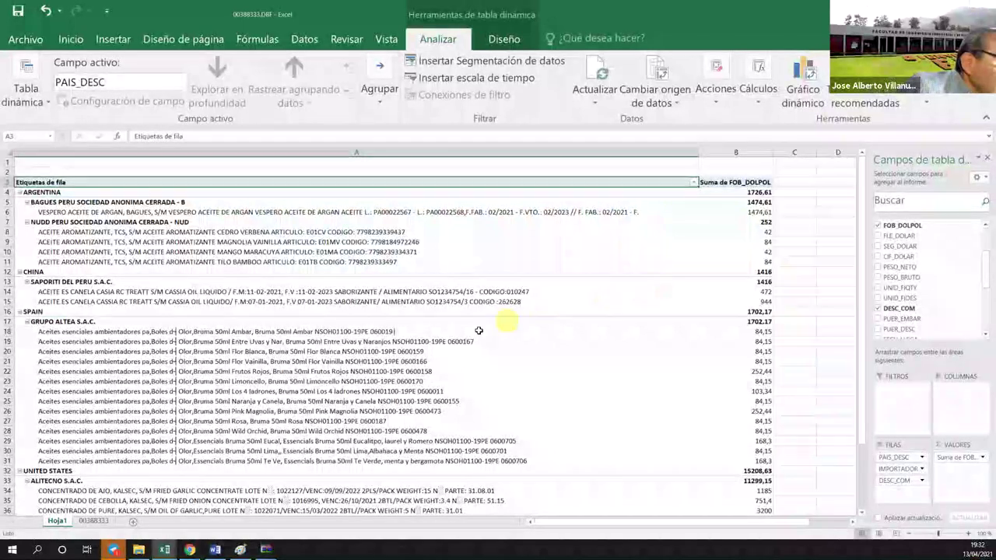
# Review the whole pivot table, examining the product descriptions and FOB amounts under each country and importer
pyautogui.scroll(-2, 600, 374)
pyautogui.scroll(-2, 615, 385)
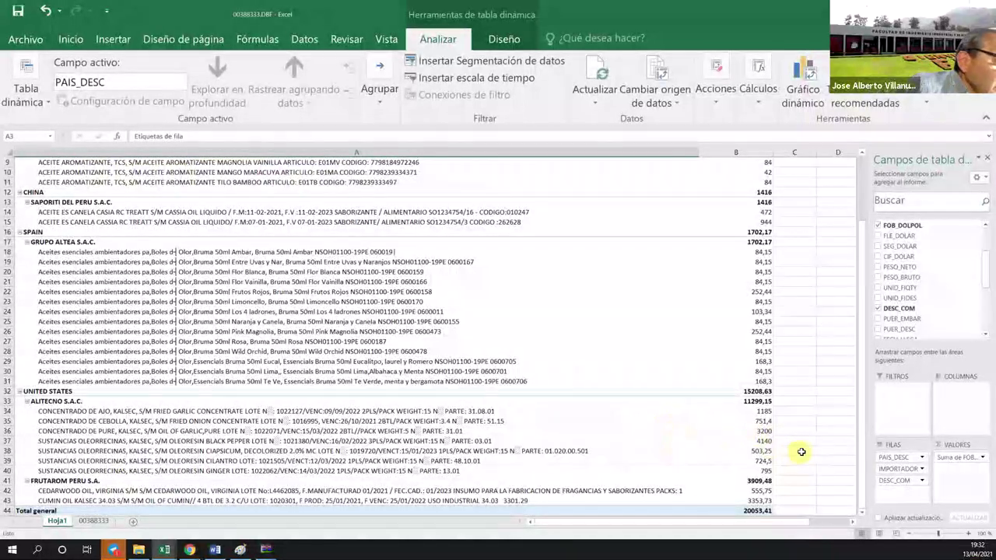
pyautogui.scroll(-2, 816, 445)
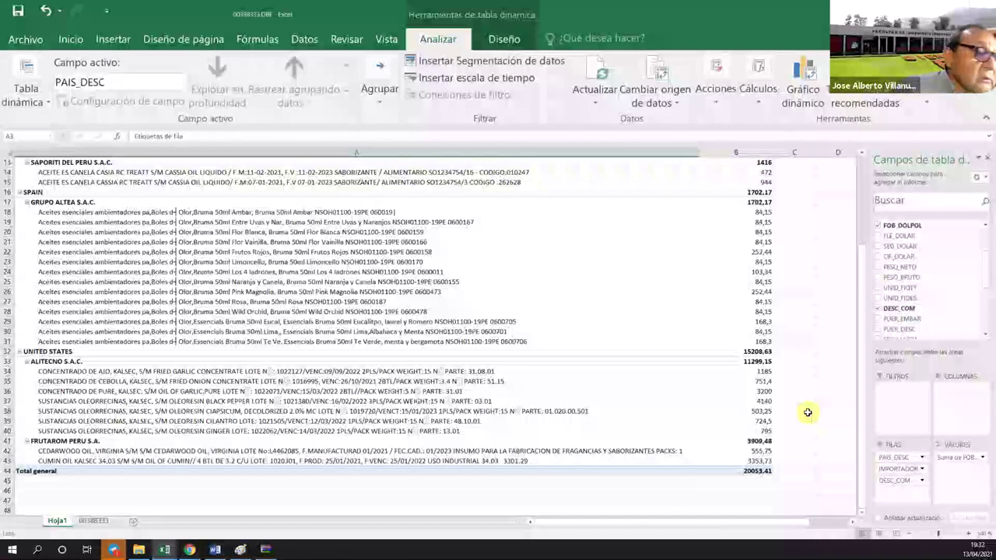
pyautogui.moveTo(863, 394); pyautogui.dragTo(868, 290)
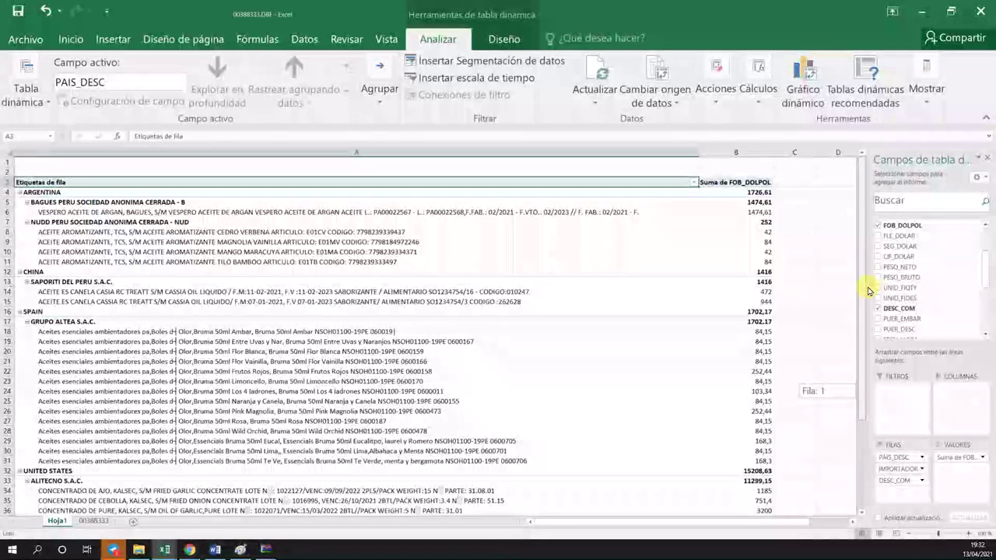
pyautogui.moveTo(869, 294); pyautogui.dragTo(870, 412)
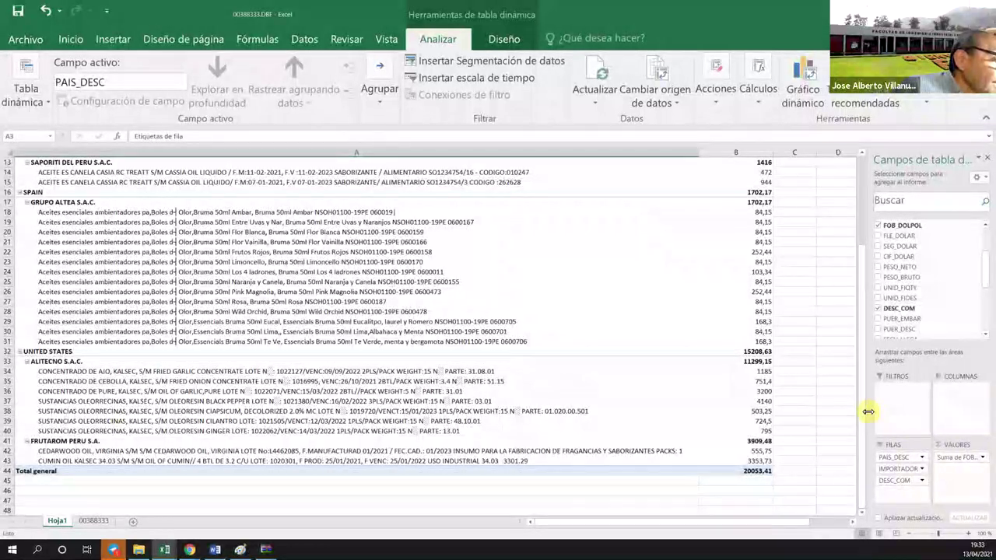